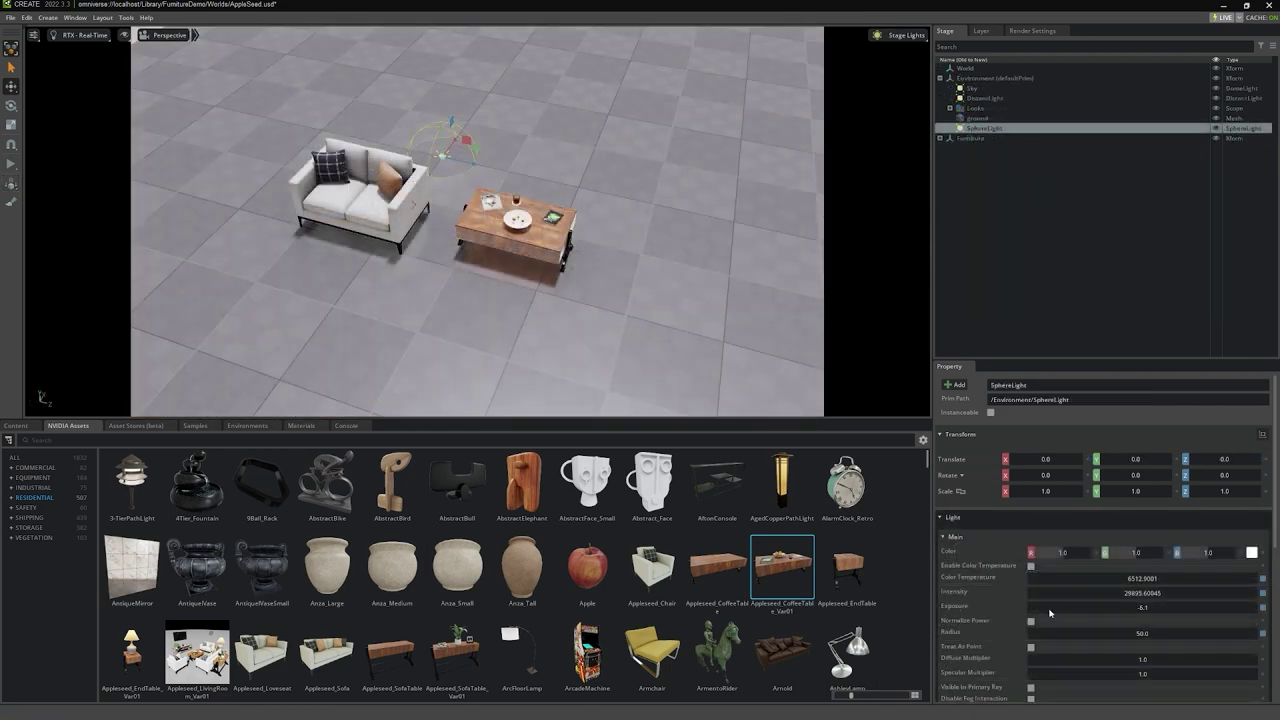
- Adjust the exposure of the SphereLight illuminating the loveseat and coffee table
{"action": "left_click_drag", "start_coordinate": [1053, 607], "coordinate": [1093, 611]}
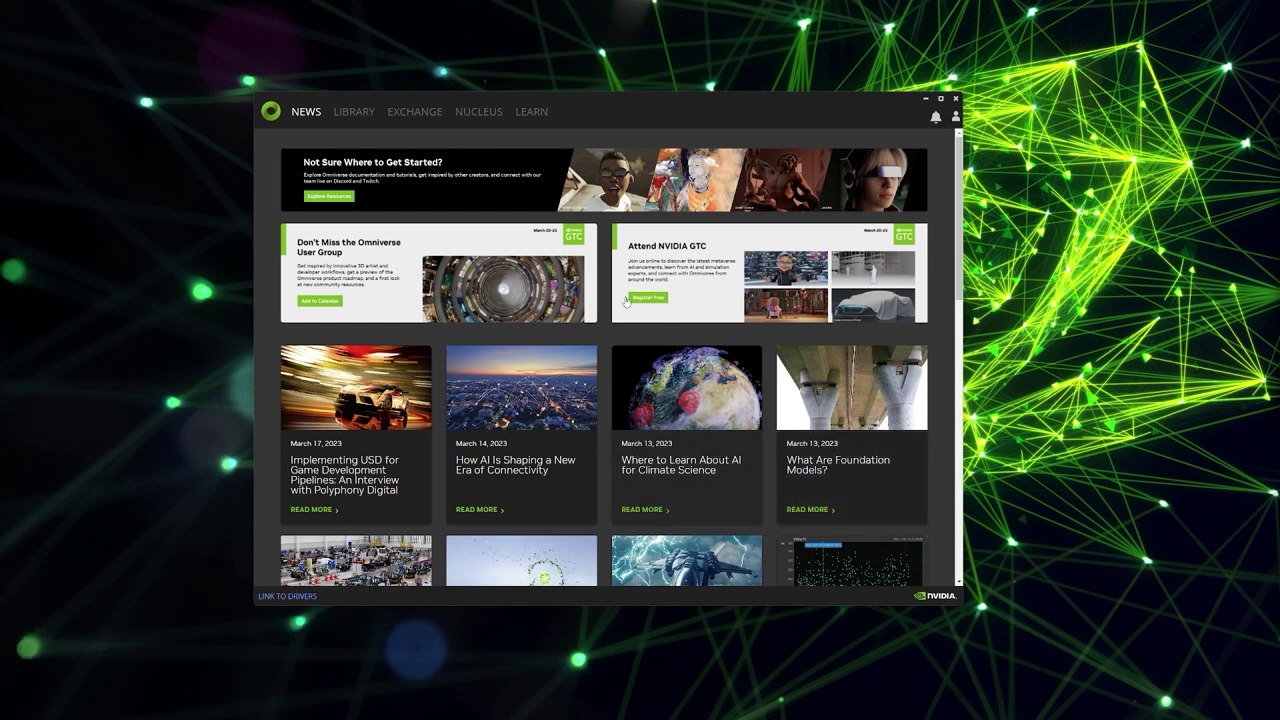
- Find Omniverse Create among the apps in the launcher's Exchange and launch version 2022.3.3
{"action": "left_click", "coordinate": [353, 114]}
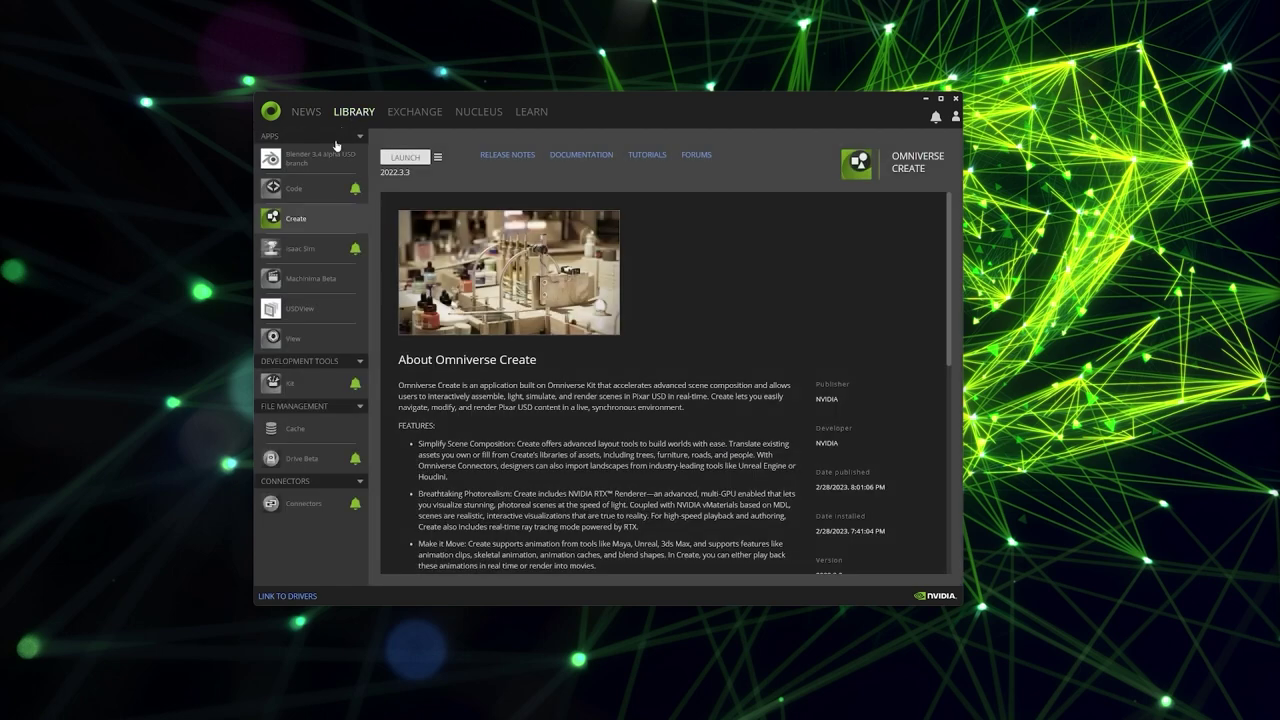
{"action": "left_click", "coordinate": [414, 113]}
{"action": "left_click", "coordinate": [296, 215]}
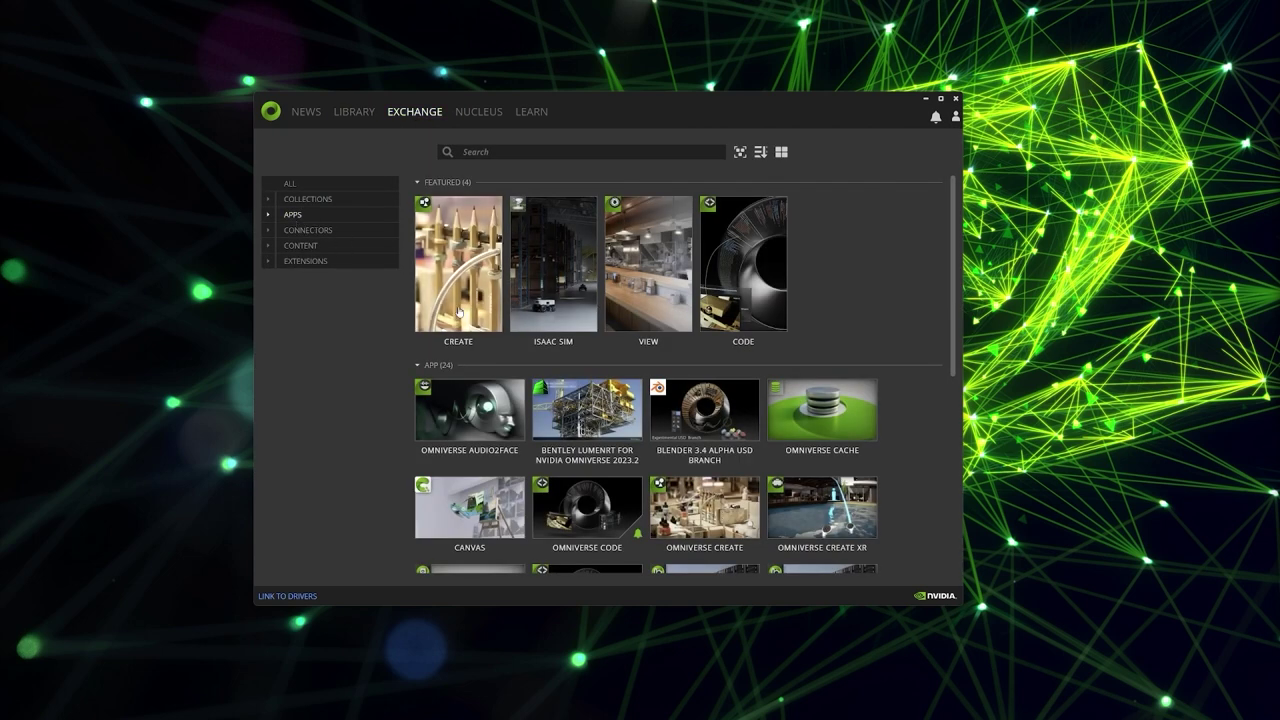
{"action": "left_click", "coordinate": [459, 312]}
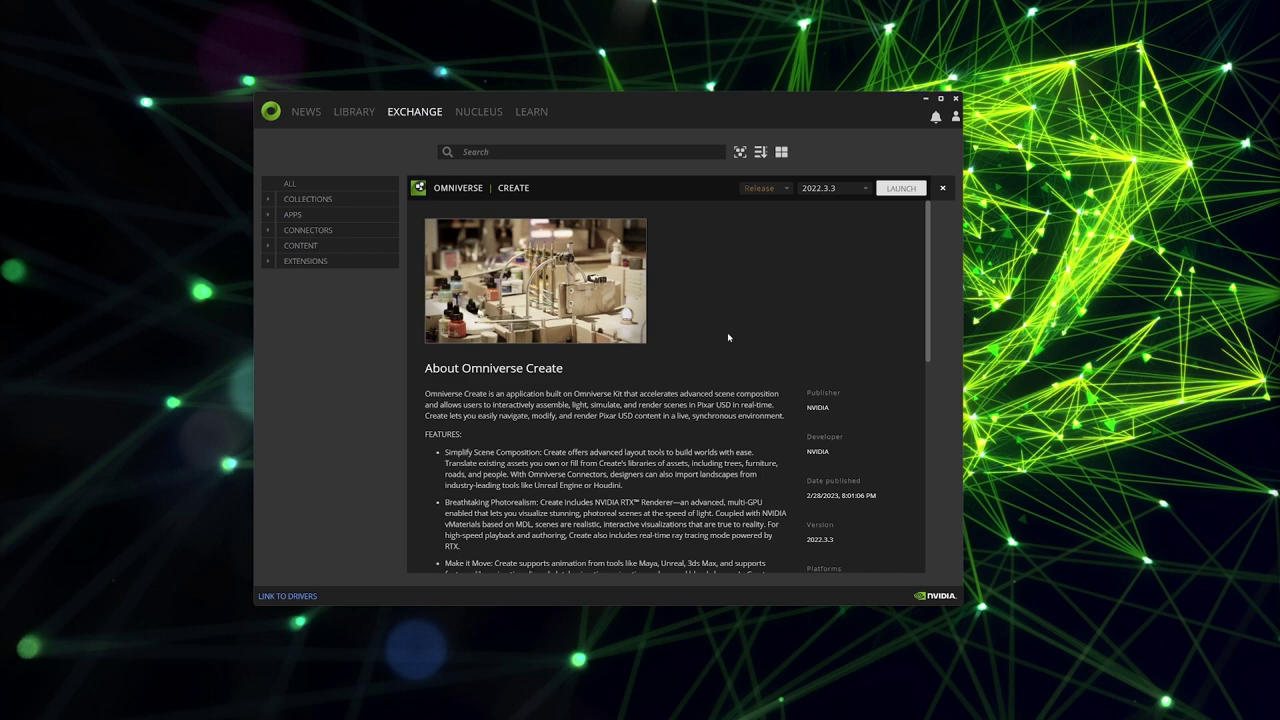
{"action": "left_click", "coordinate": [901, 188]}
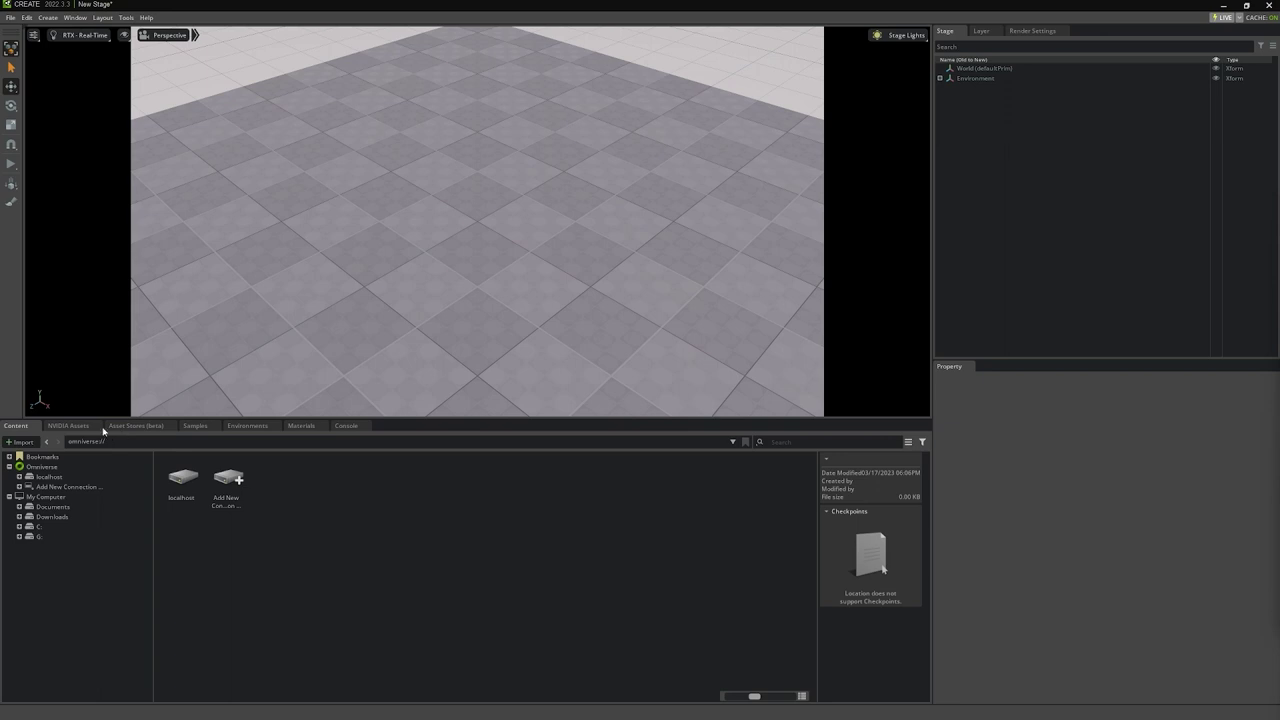
- Look through the Environments, NVIDIA Assets and Materials libraries and the form for adding a Nucleus connection
{"action": "left_click", "coordinate": [200, 428]}
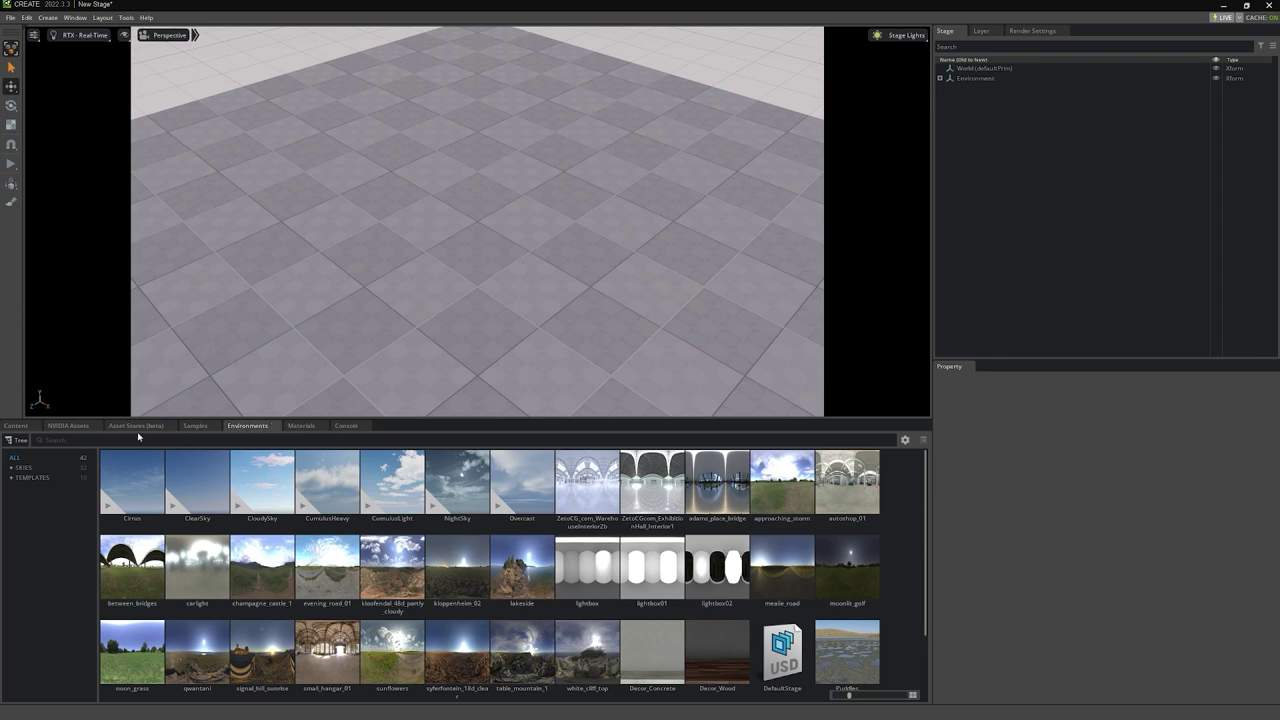
{"action": "left_click", "coordinate": [79, 426]}
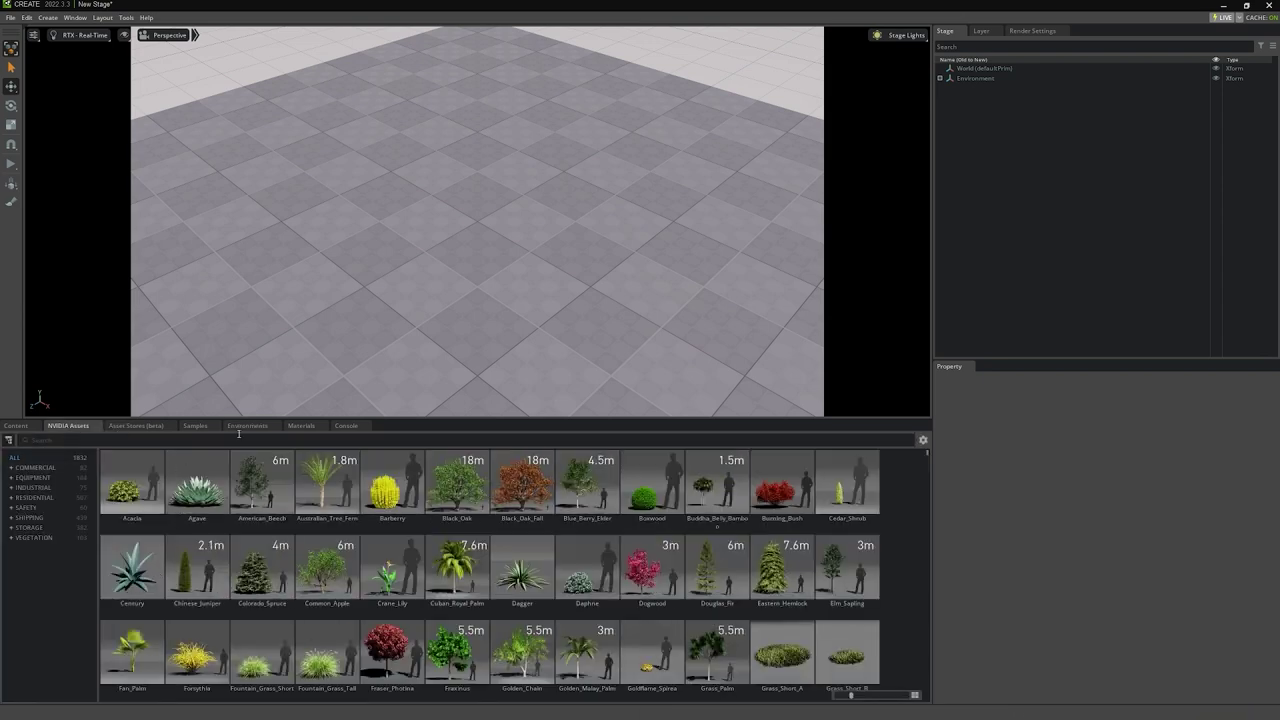
{"action": "left_click", "coordinate": [302, 426]}
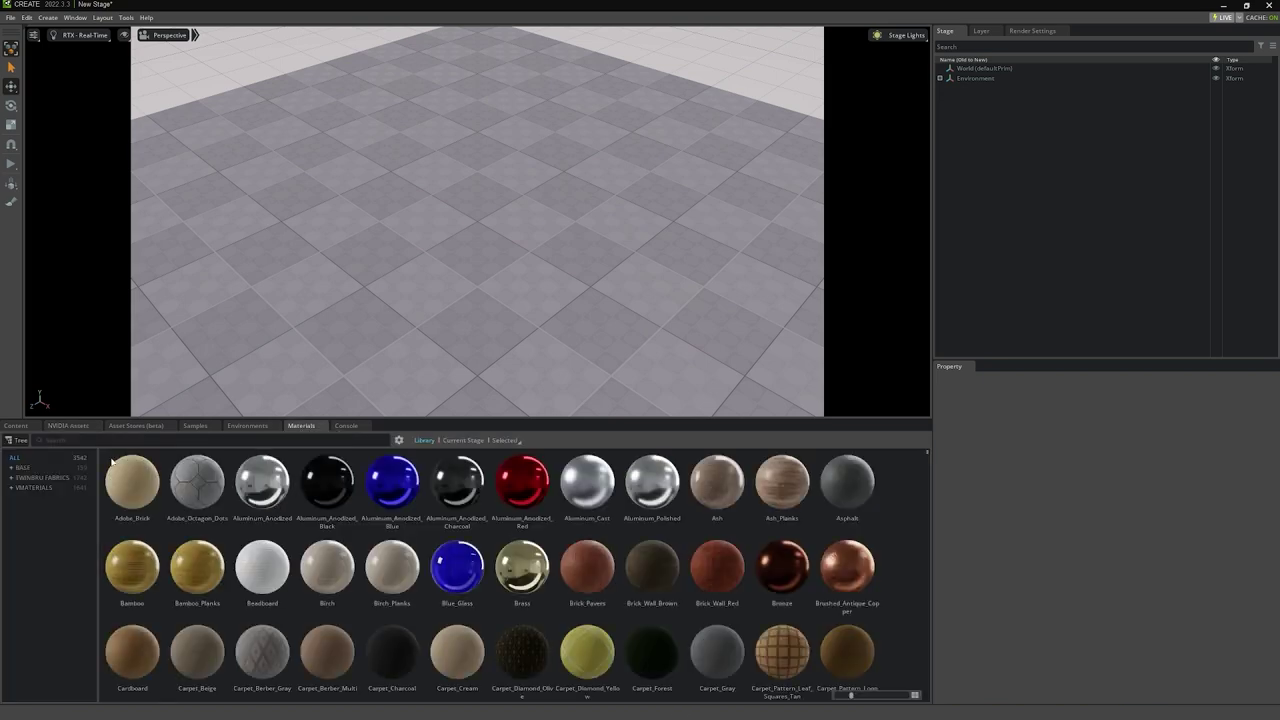
{"action": "left_click", "coordinate": [16, 426]}
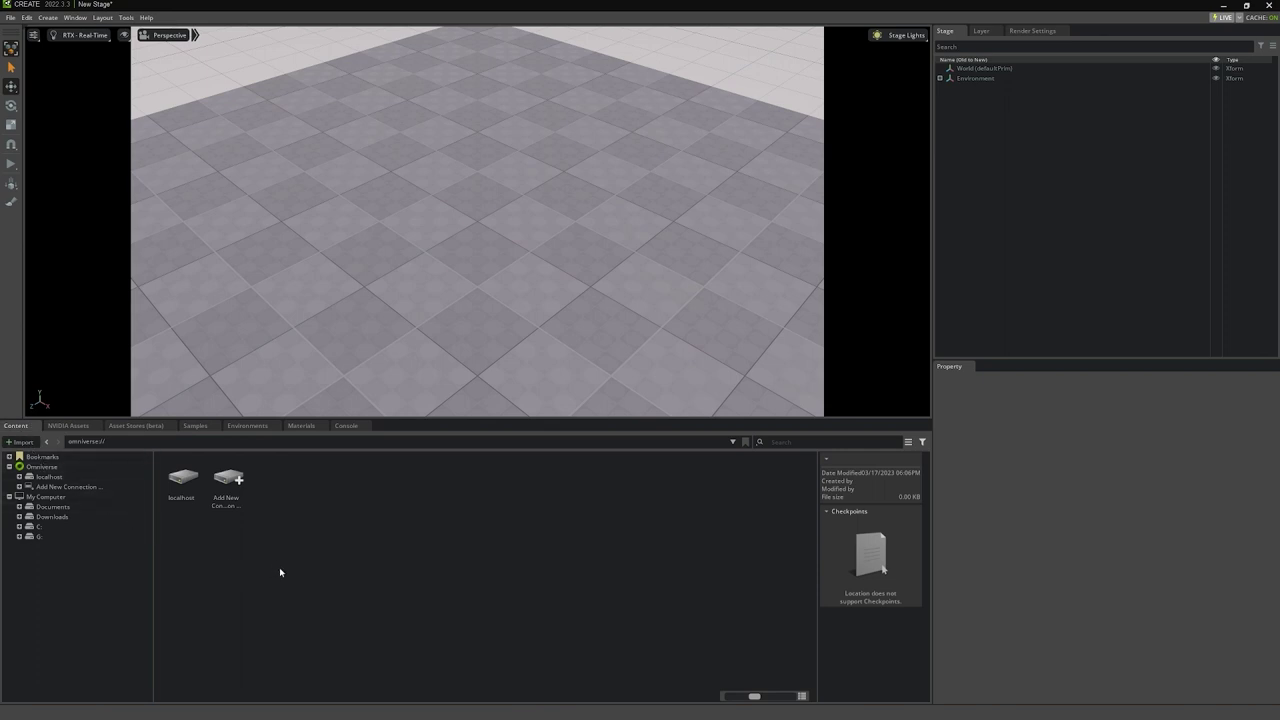
{"action": "left_click", "coordinate": [90, 487]}
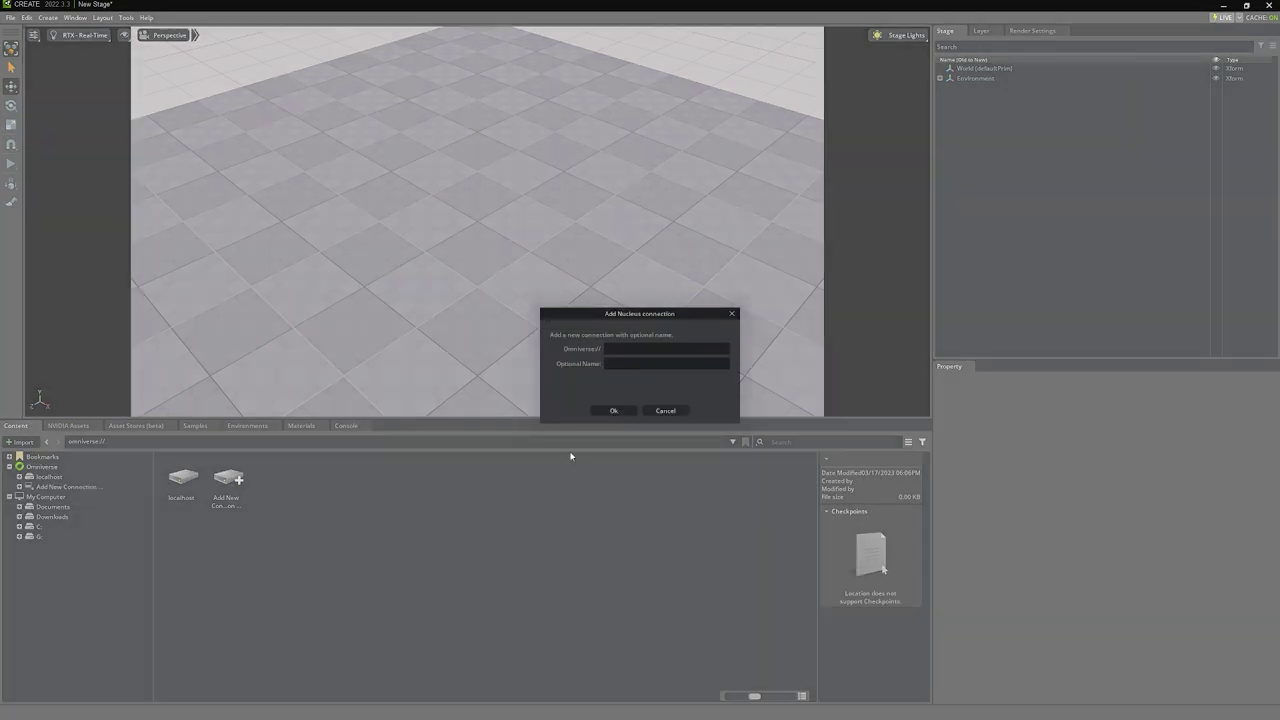
{"action": "left_click", "coordinate": [668, 411]}
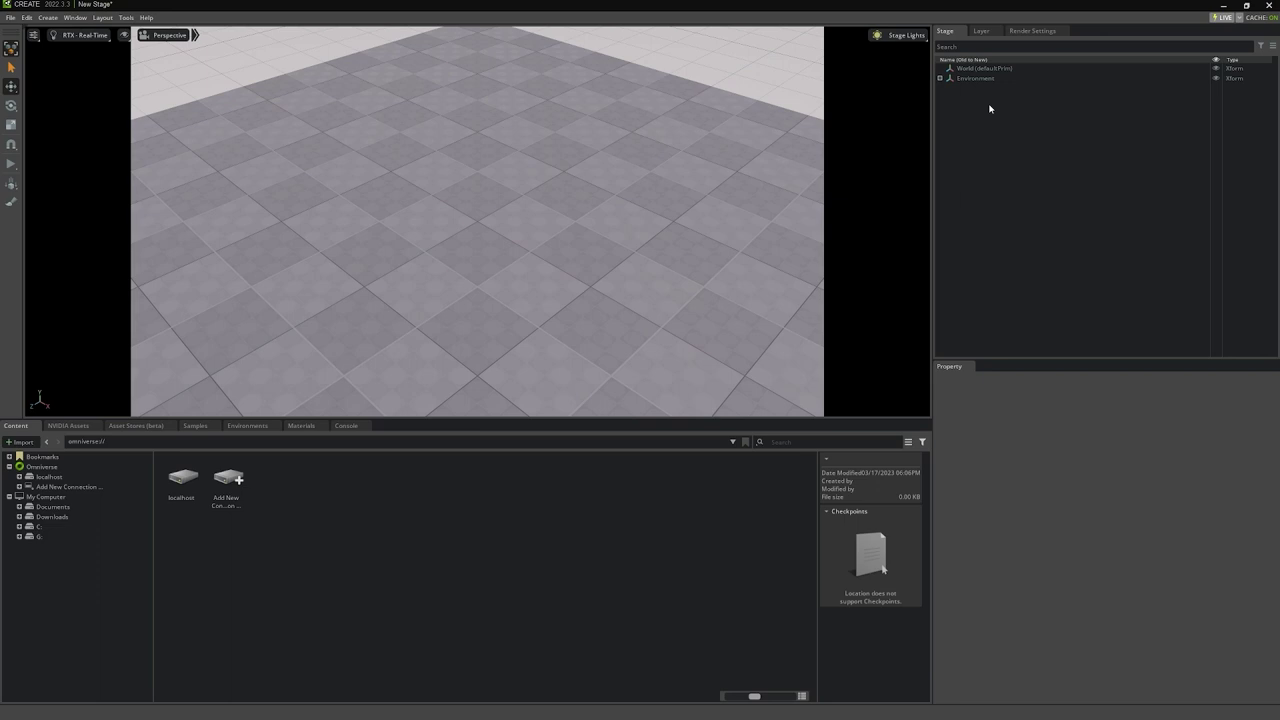
- Expand the Environment group in the stage tree and switch its visibility off and back on
{"action": "left_click", "coordinate": [959, 47]}
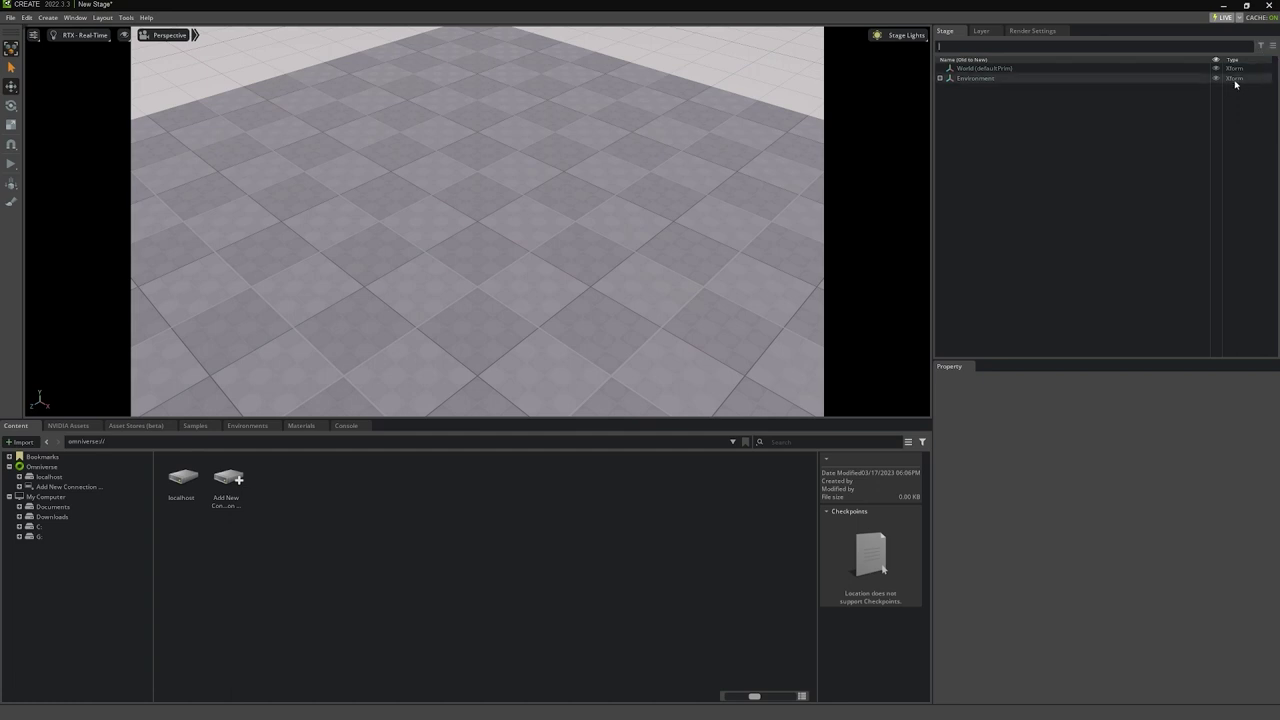
{"action": "left_click", "coordinate": [1130, 124]}
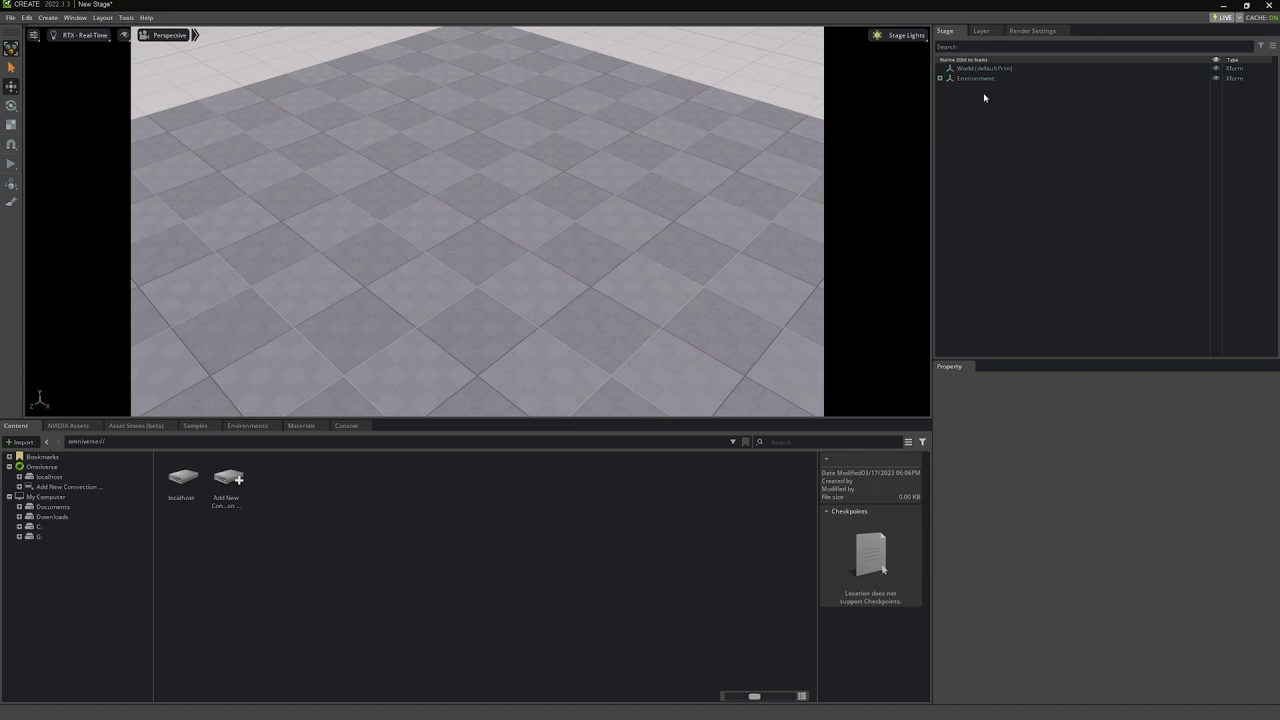
{"action": "left_click", "coordinate": [940, 78]}
{"action": "left_click", "coordinate": [1216, 78]}
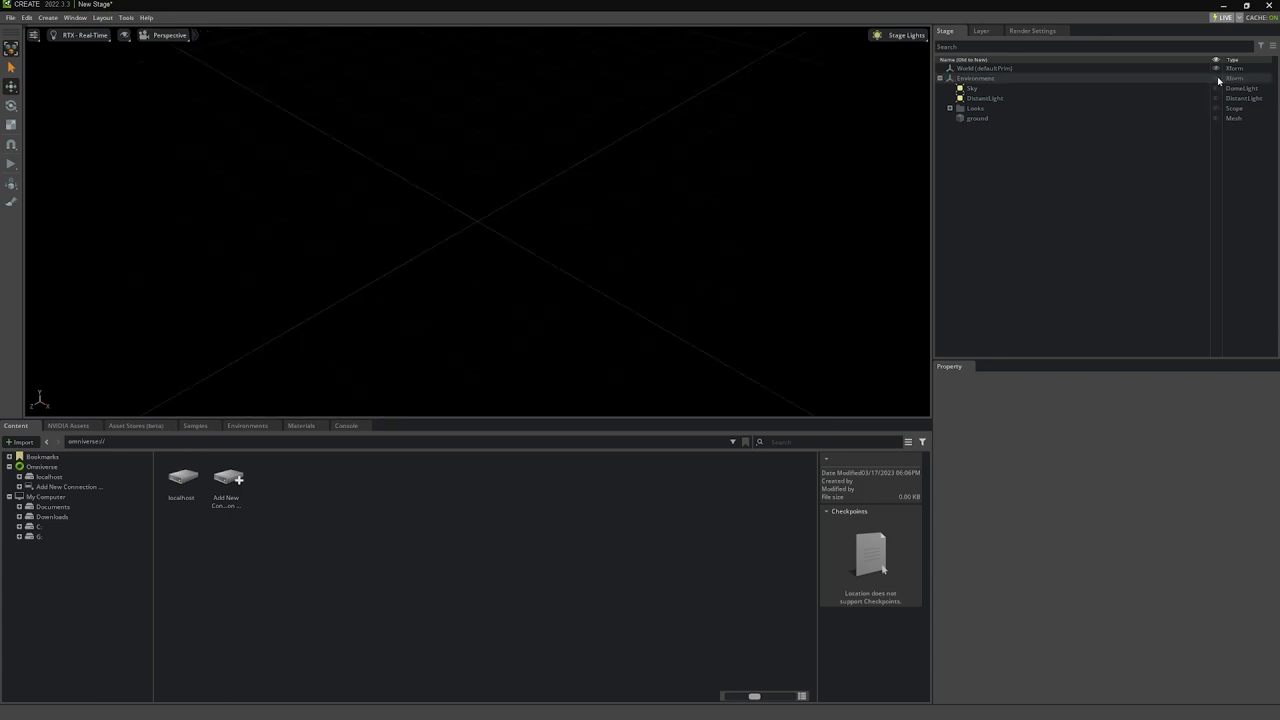
{"action": "left_click", "coordinate": [1216, 78]}
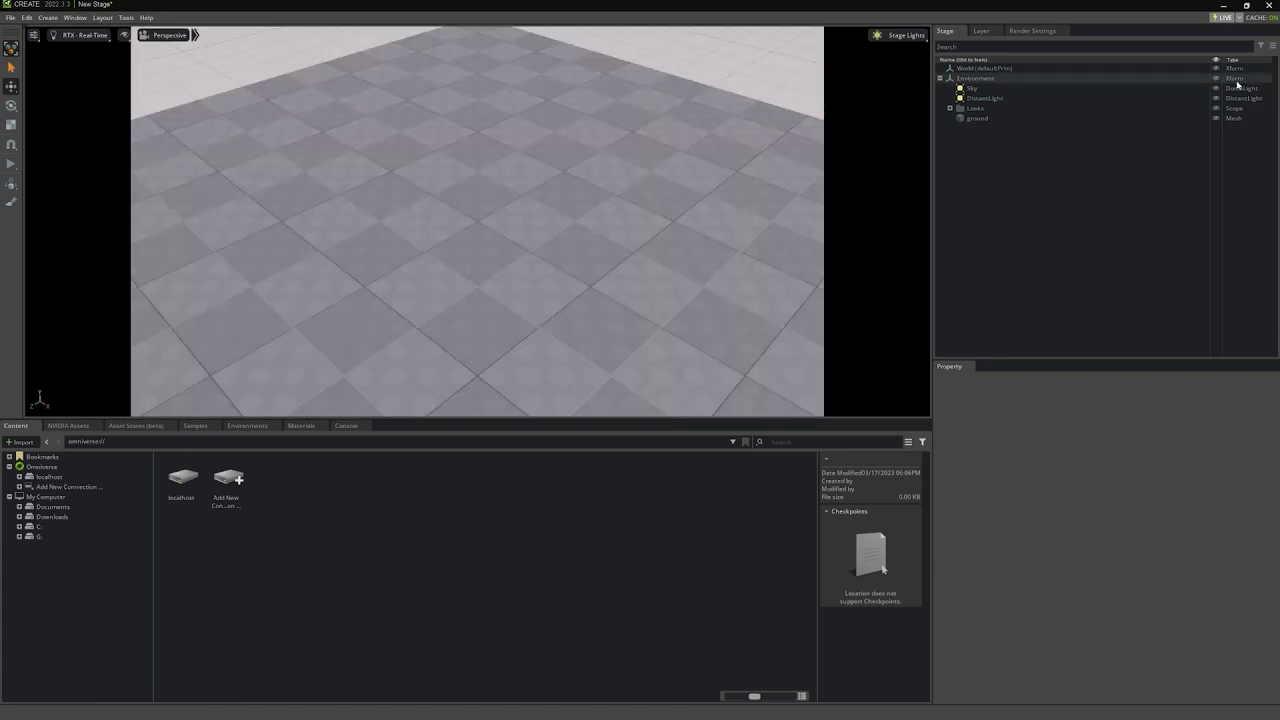
- Examine the scene's layers and the render settings, and return to the stage tree
{"action": "left_click", "coordinate": [1000, 34]}
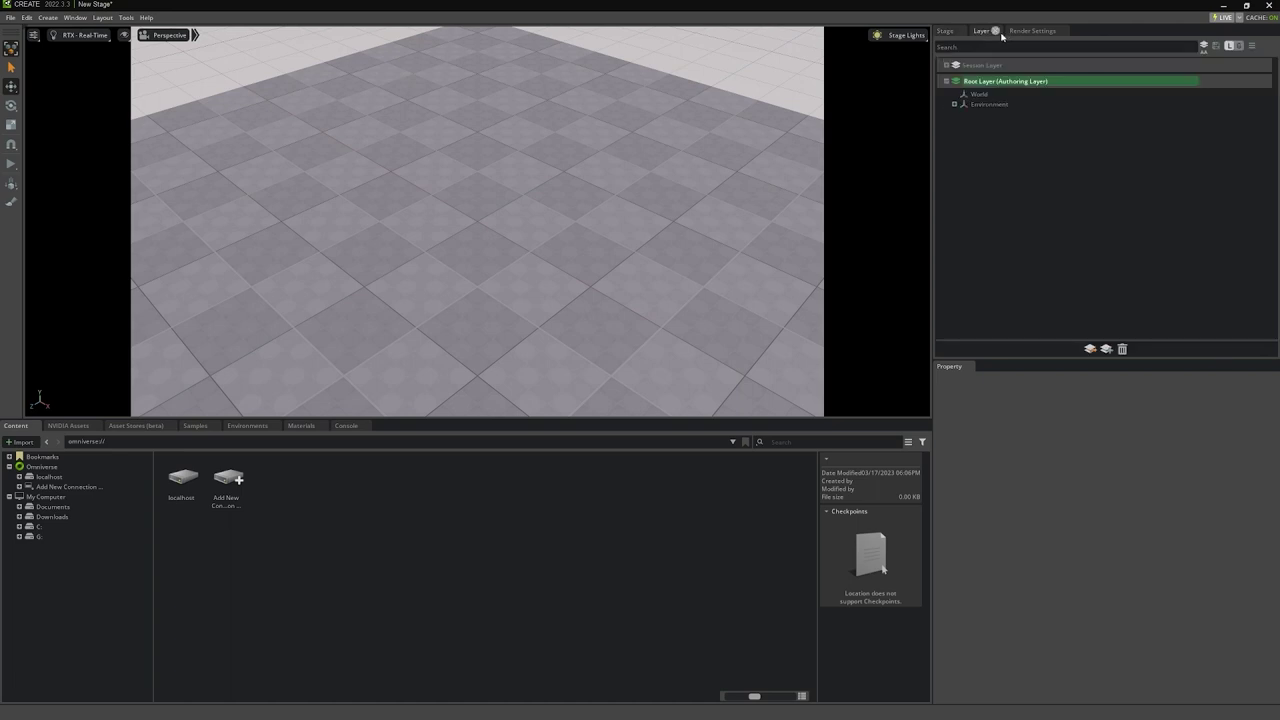
{"action": "left_click", "coordinate": [1058, 32]}
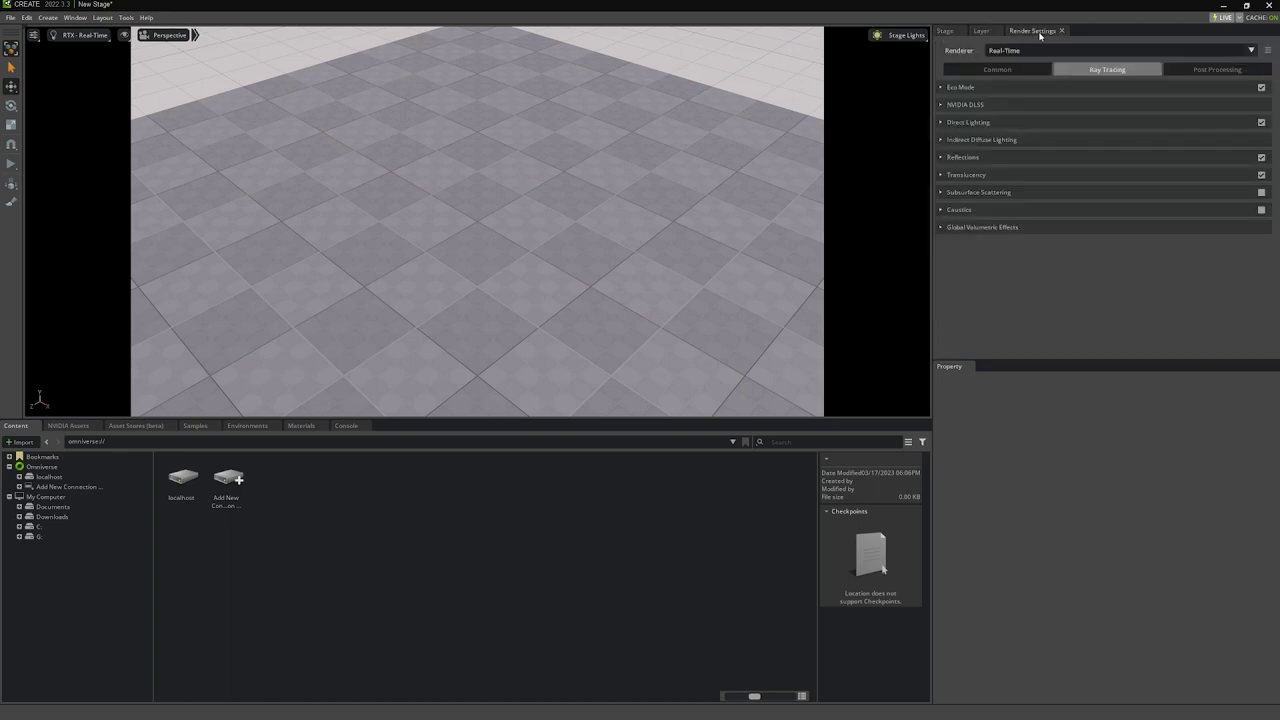
{"action": "left_click", "coordinate": [944, 32]}
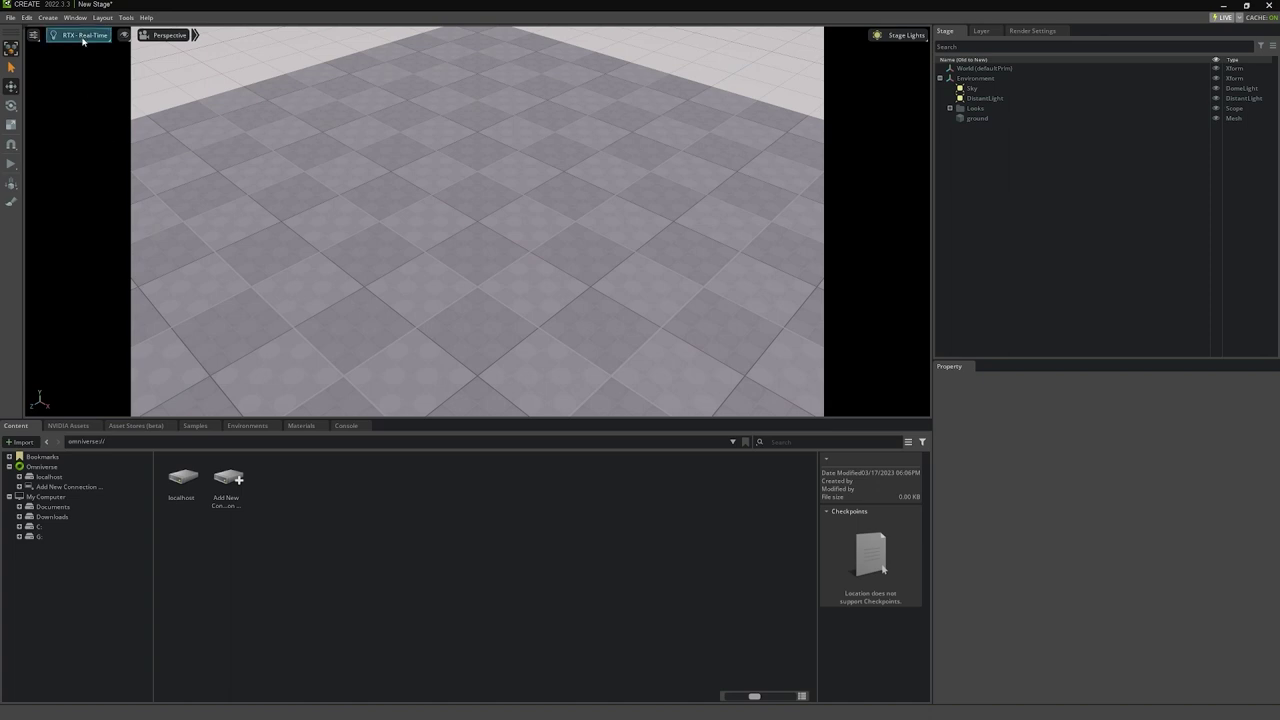
- Try docking the Array Tool beside the viewport and close it again
{"action": "left_click", "coordinate": [125, 18]}
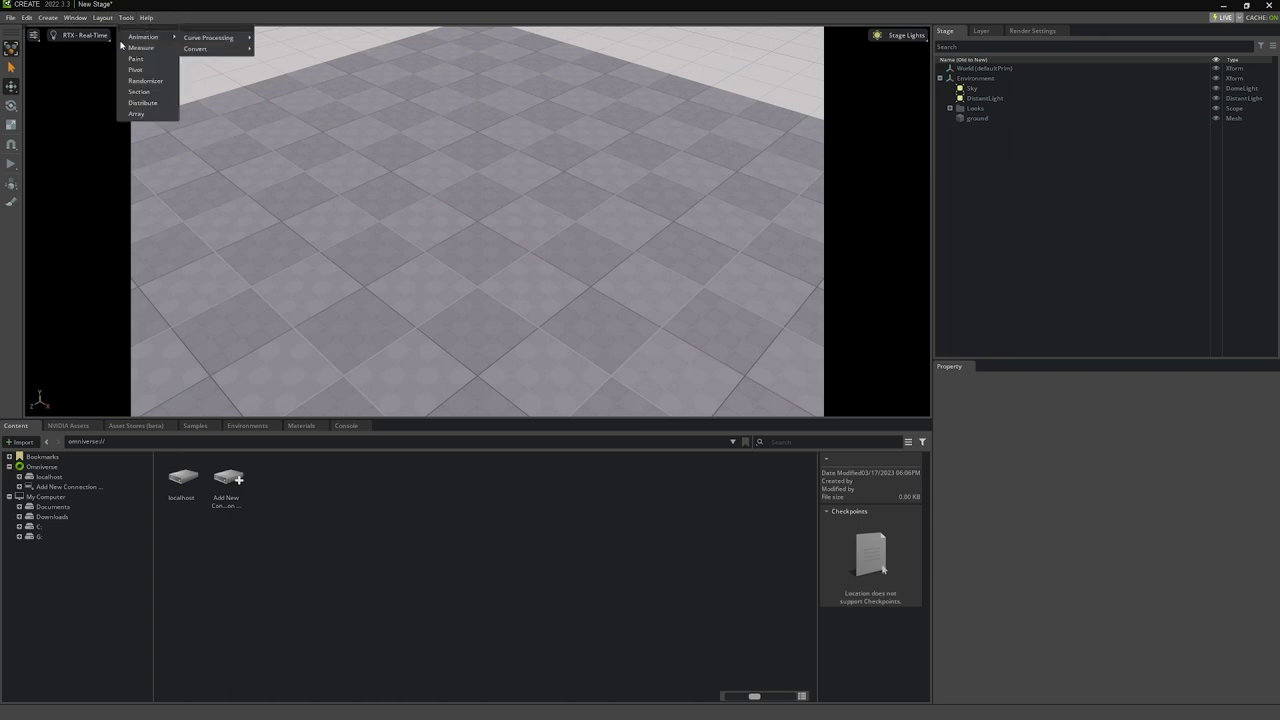
{"action": "left_click", "coordinate": [140, 114]}
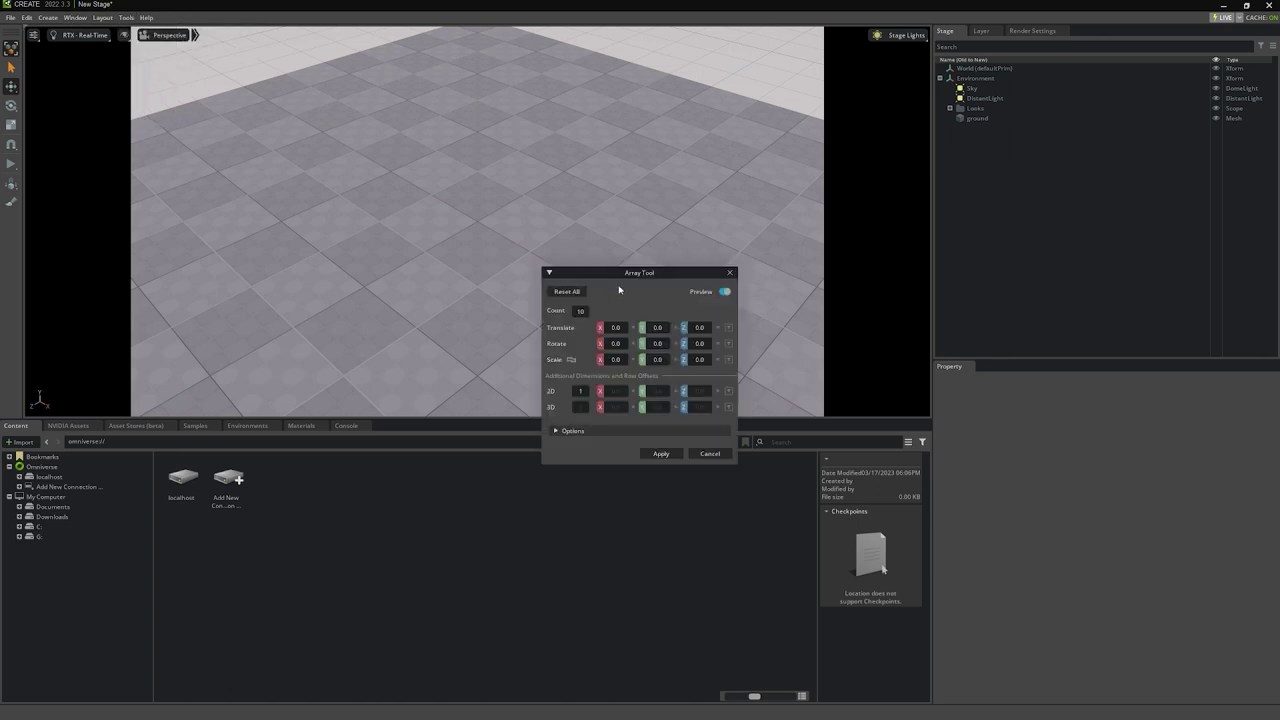
{"action": "left_click_drag", "start_coordinate": [643, 276], "coordinate": [507, 221]}
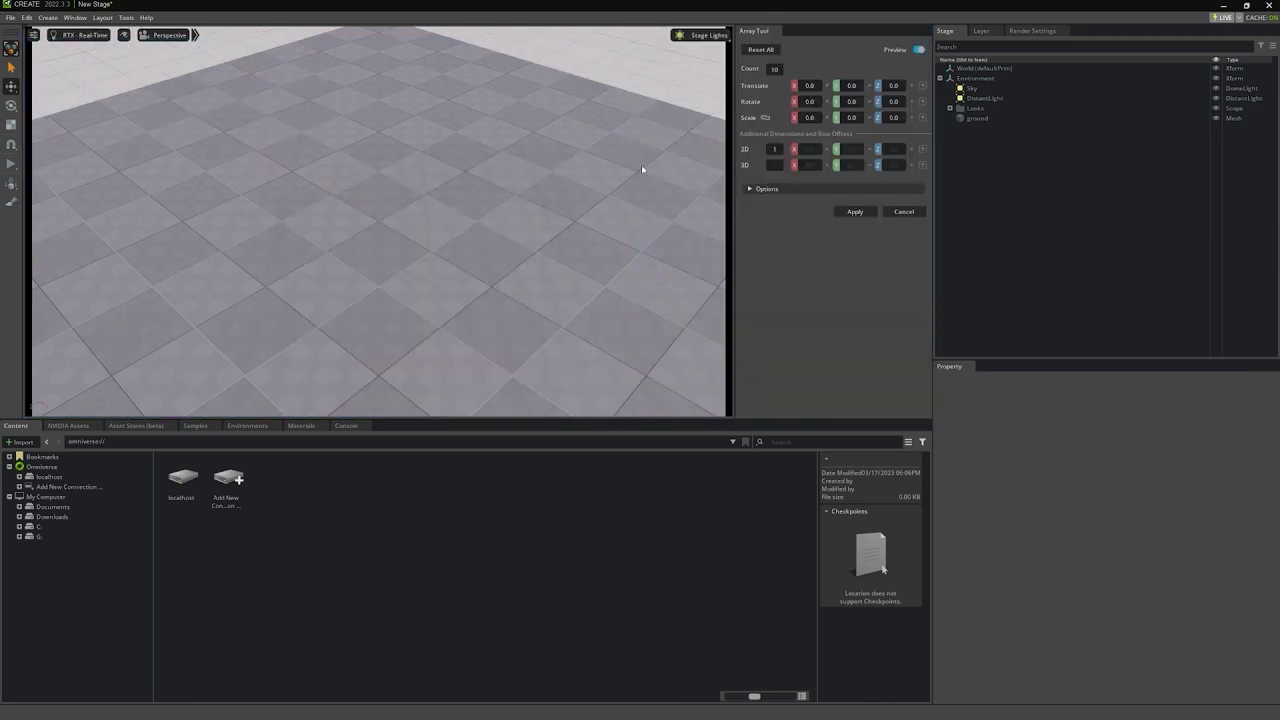
{"action": "left_click", "coordinate": [773, 31]}
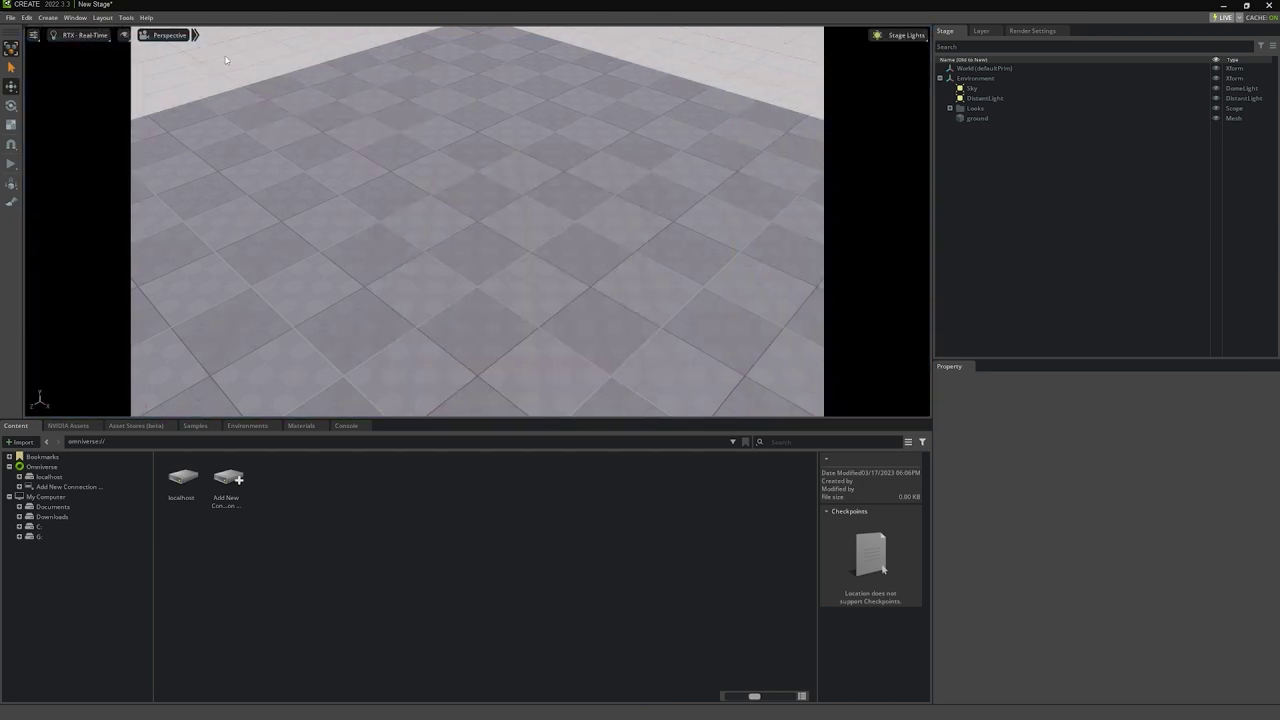
- Try detaching the Window menu and its Animation submenu as floating palettes over the viewport, and close both
{"action": "left_click", "coordinate": [75, 17]}
{"action": "mouse_move", "coordinate": [97, 69]}
{"action": "left_click_drag", "start_coordinate": [88, 32], "coordinate": [236, 126]}
{"action": "mouse_move", "coordinate": [236, 126]}
{"action": "left_click_drag", "start_coordinate": [327, 123], "coordinate": [411, 140]}
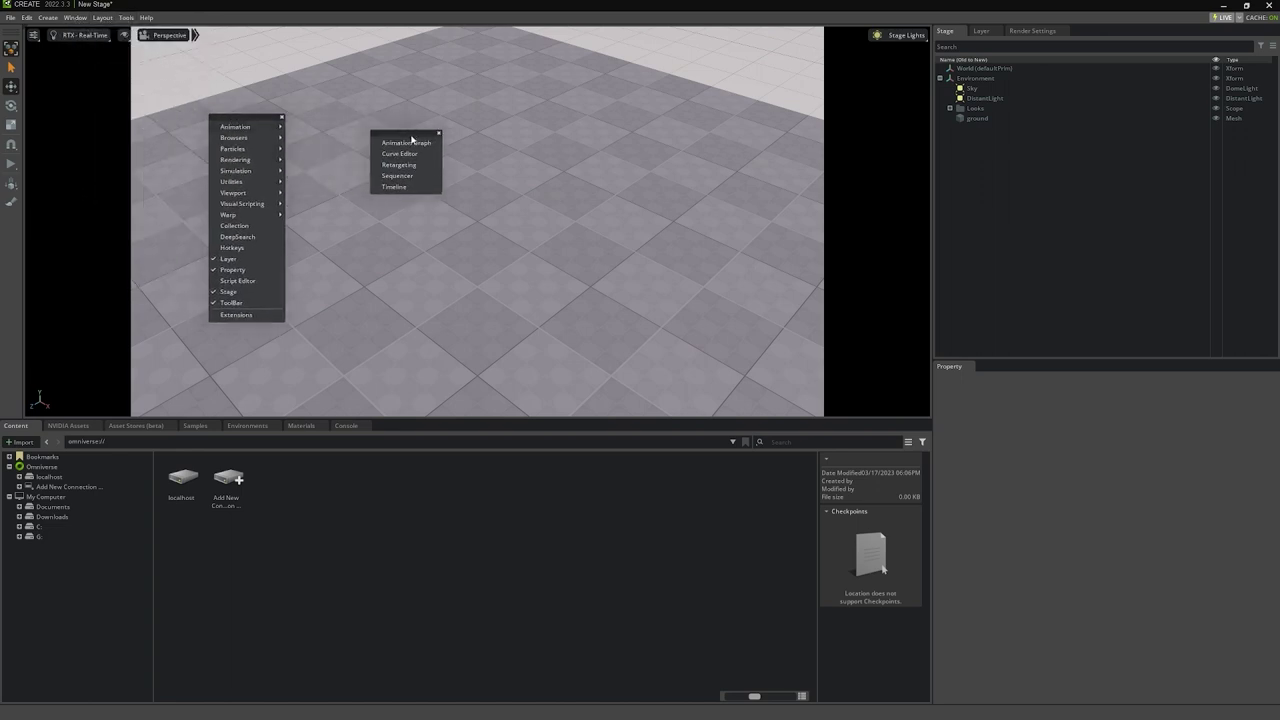
{"action": "left_click", "coordinate": [439, 133]}
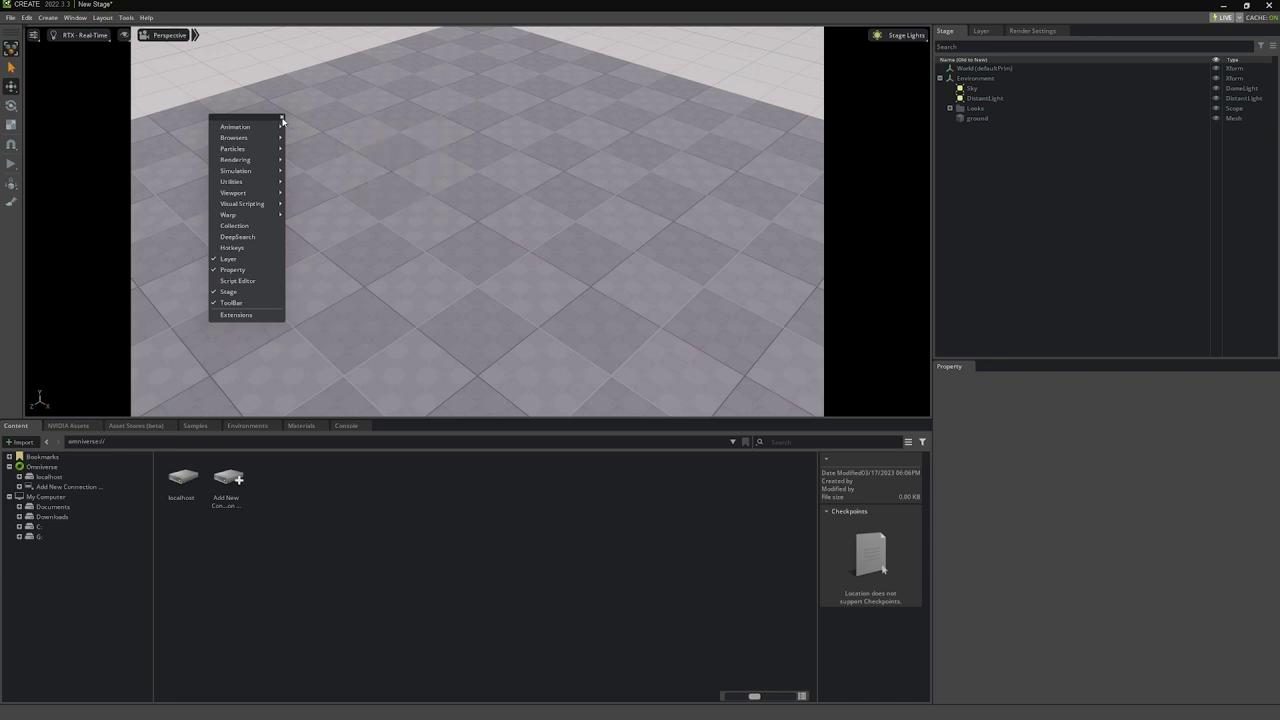
{"action": "left_click", "coordinate": [282, 118]}
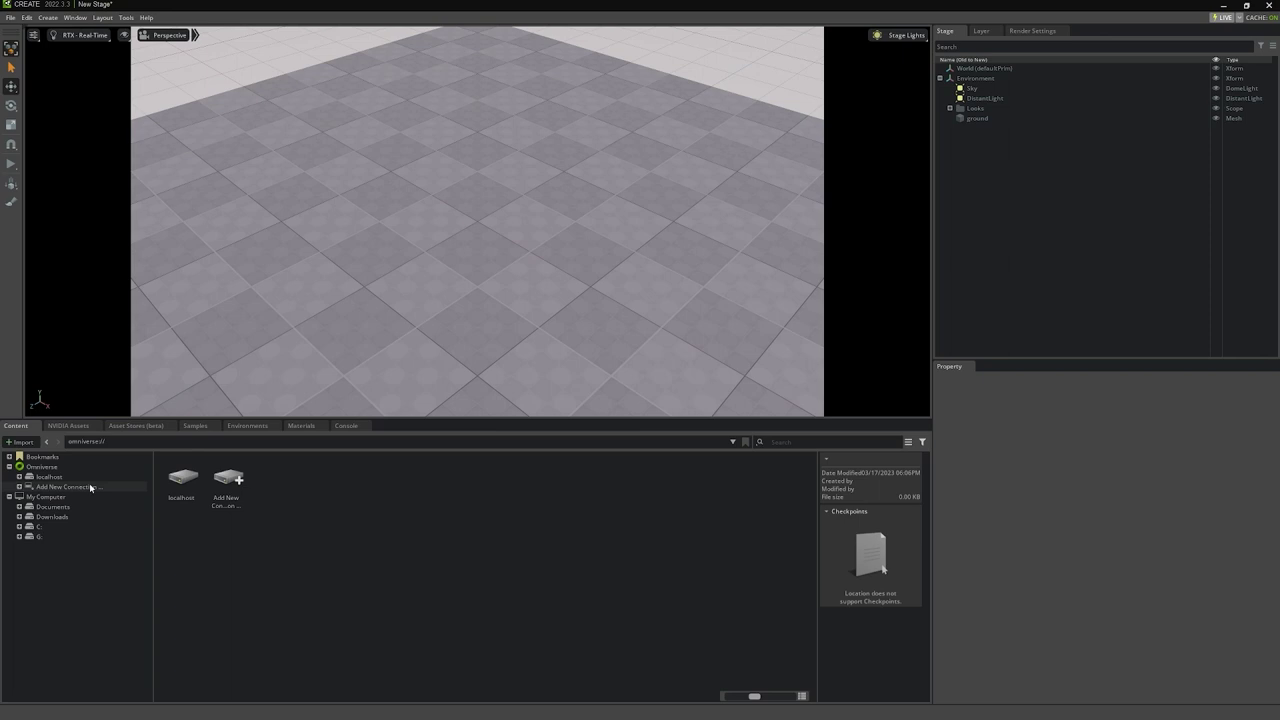
- Place the Appleseed_Loveseat from the Residential category of the NVIDIA Assets on the tiled ground
{"action": "left_click", "coordinate": [70, 426]}
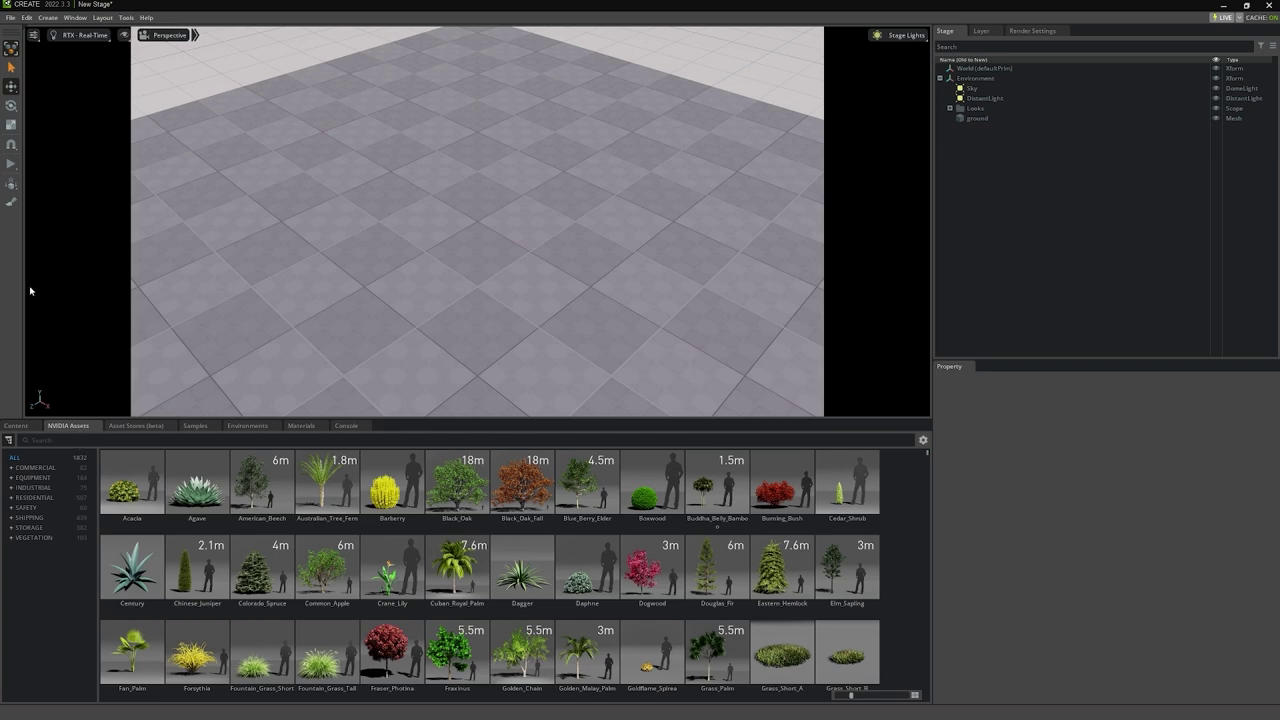
{"action": "left_click", "coordinate": [76, 18]}
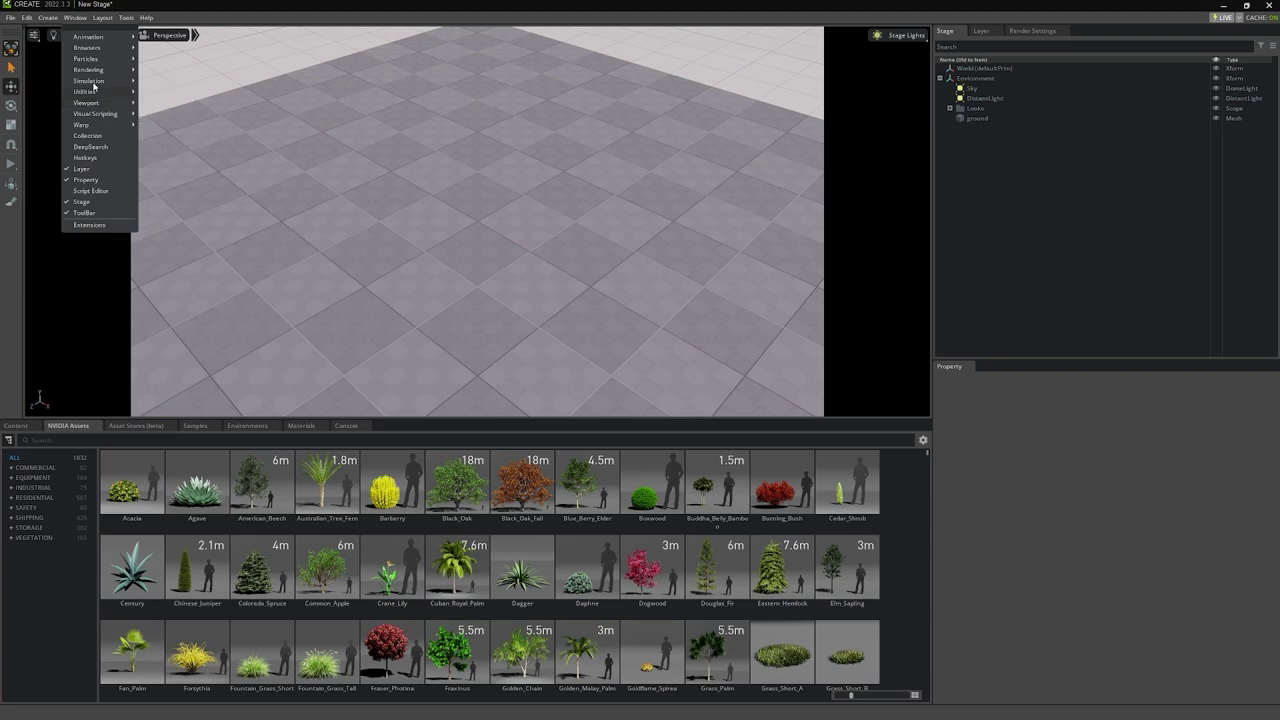
{"action": "mouse_move", "coordinate": [100, 48]}
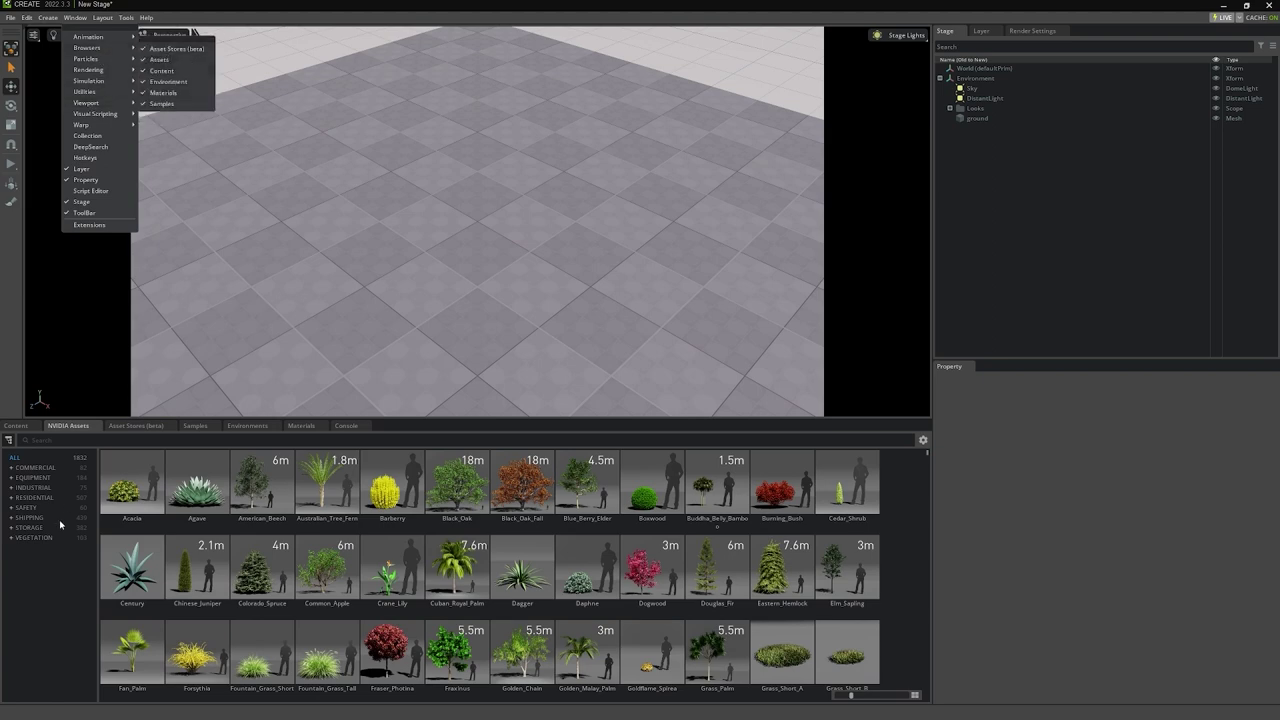
{"action": "left_click", "coordinate": [37, 603]}
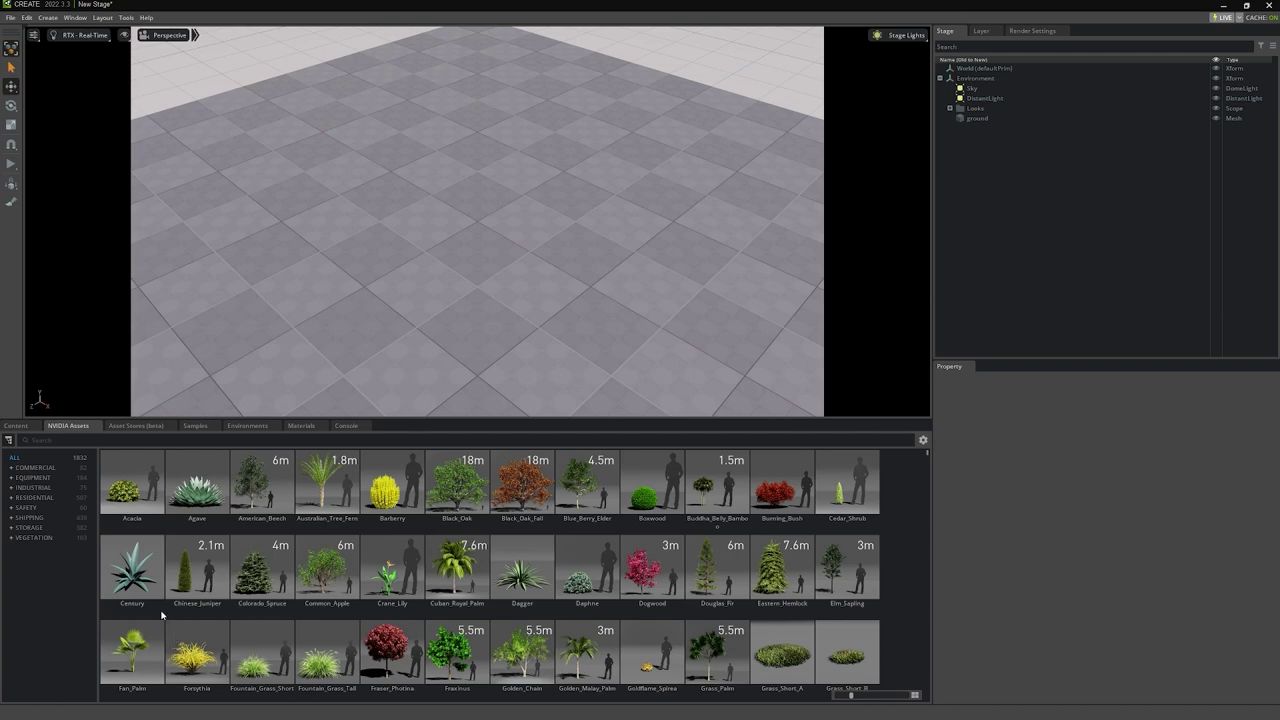
{"action": "scroll", "coordinate": [190, 552], "scroll_direction": "down", "scroll_amount": 1}
{"action": "scroll", "coordinate": [190, 552], "scroll_direction": "up", "scroll_amount": 1}
{"action": "left_click", "coordinate": [28, 498]}
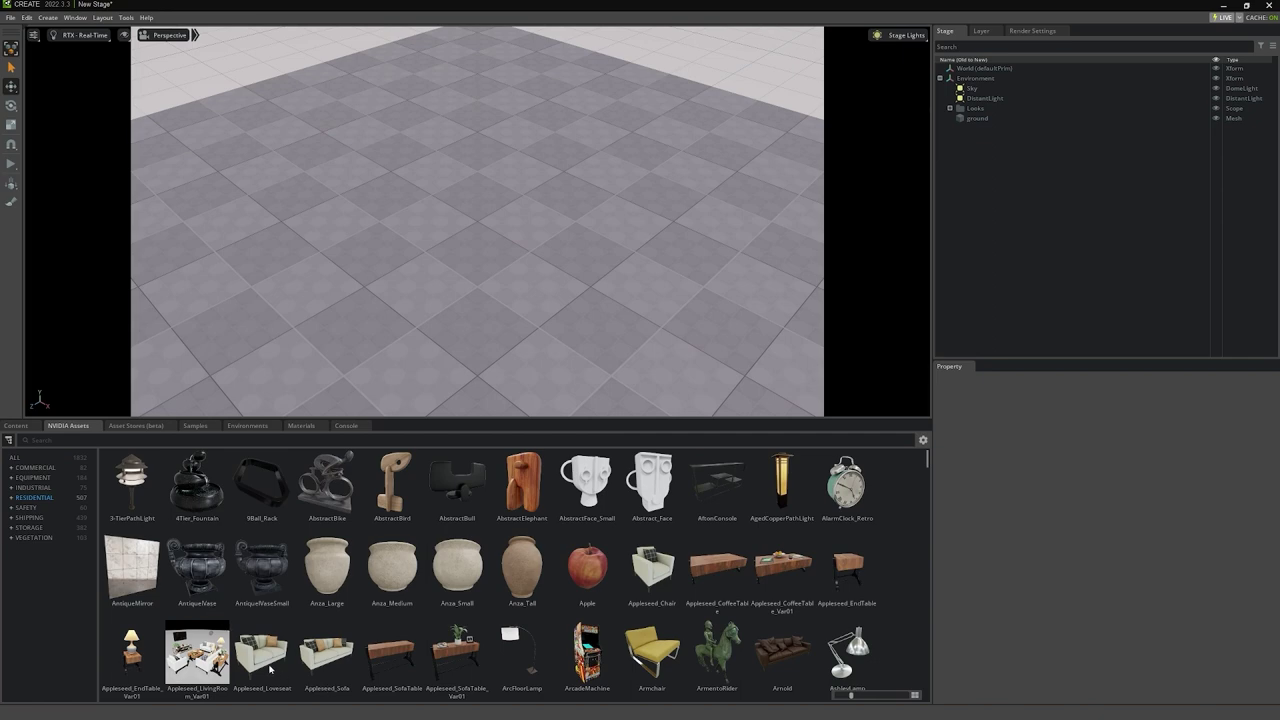
{"action": "left_click_drag", "start_coordinate": [270, 668], "coordinate": [409, 183]}
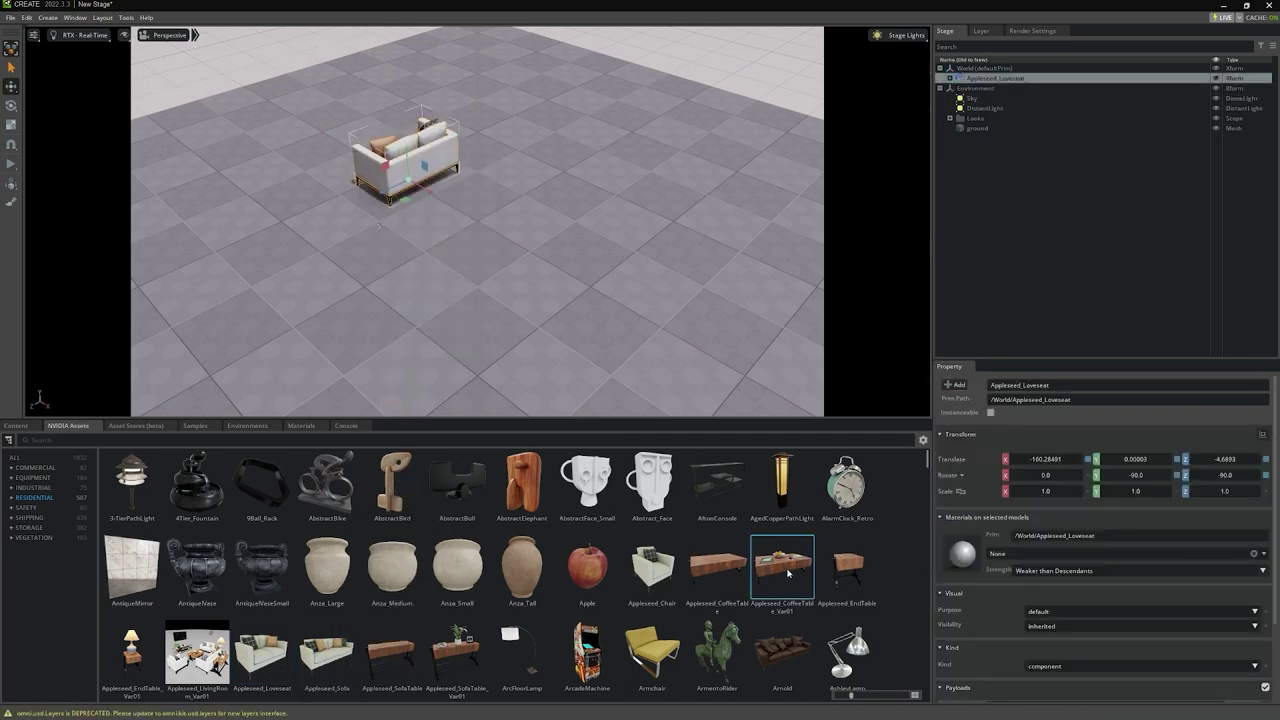
- Place the Appleseed_CoffeeTable_Var01 asset on the ground in front of the loveseat and clear the selection
{"action": "left_click_drag", "start_coordinate": [788, 573], "coordinate": [295, 231]}
{"action": "key", "text": "s"}
{"action": "right_click_drag", "start_coordinate": [314, 334], "coordinate": [707, 346]}
{"action": "scroll", "coordinate": [325, 312], "scroll_direction": "up", "scroll_amount": 3}
{"action": "key", "text": "w"}
{"action": "scroll", "coordinate": [357, 323], "scroll_direction": "up", "scroll_amount": 3}
{"action": "scroll", "coordinate": [611, 339], "scroll_direction": "up", "scroll_amount": 2}
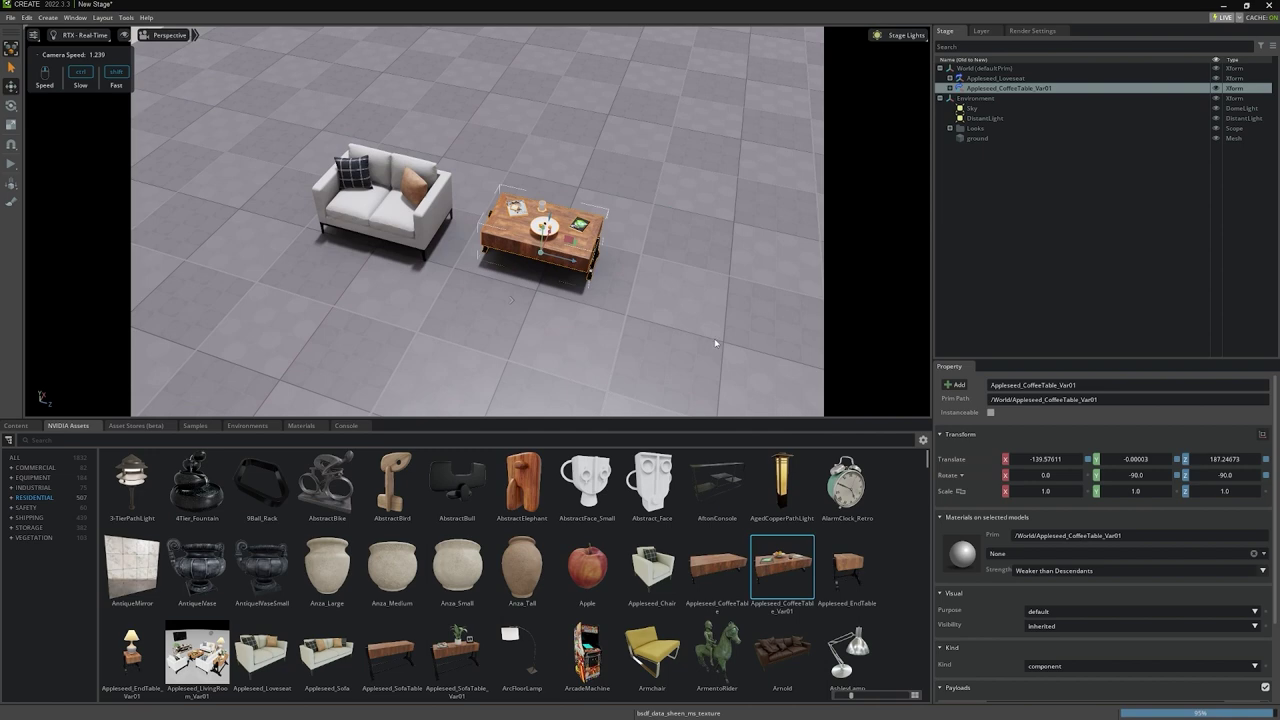
{"action": "left_click", "coordinate": [1007, 224]}
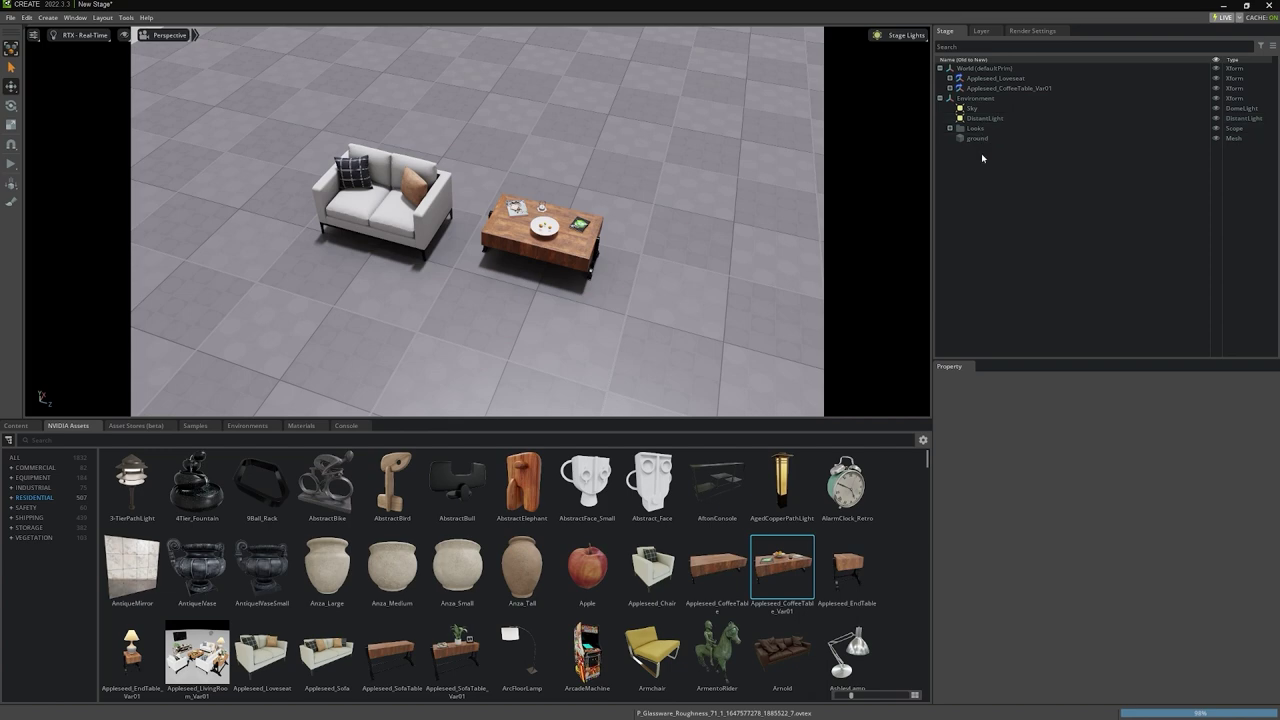
- Move the World group with both furniture pieces across the ground to about X 0.5, Z -31.9
{"action": "left_click", "coordinate": [980, 68]}
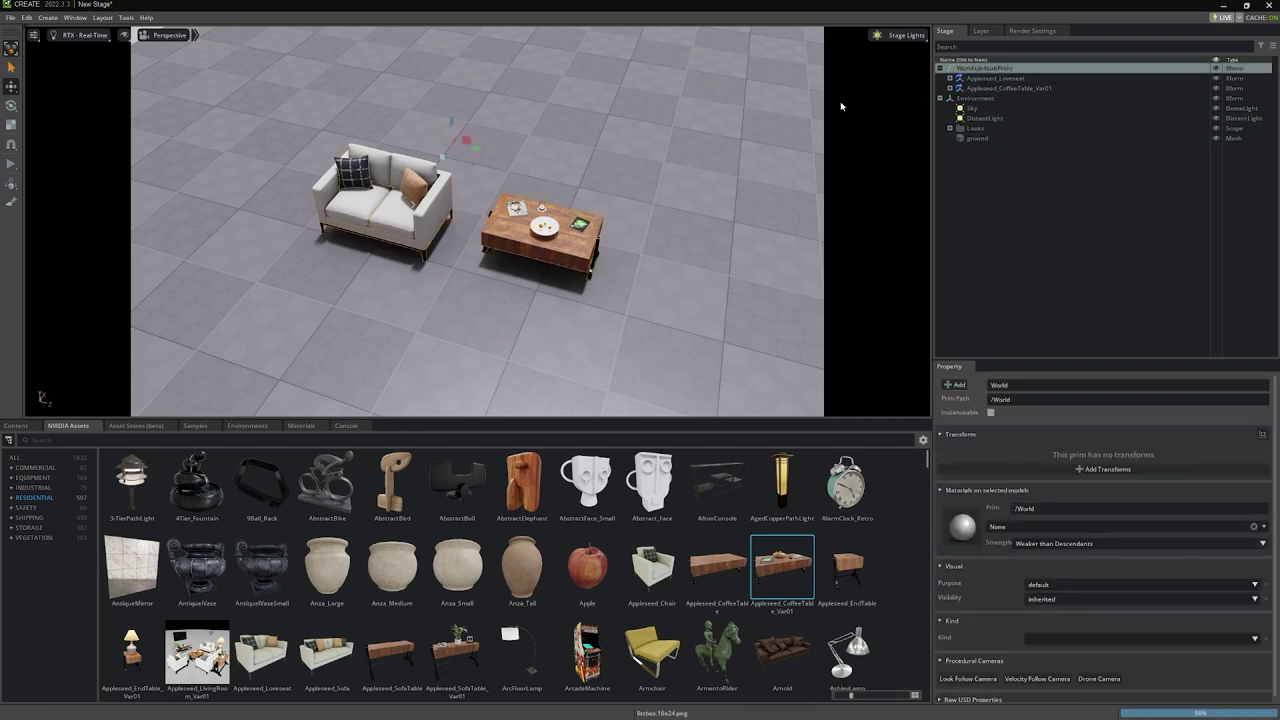
{"action": "mouse_move", "coordinate": [475, 145]}
{"action": "left_mouse_down"}
{"action": "mouse_move", "coordinate": [506, 106]}
{"action": "mouse_move", "coordinate": [572, 74]}
{"action": "mouse_move", "coordinate": [668, 78]}
{"action": "mouse_move", "coordinate": [556, 145]}
{"action": "mouse_move", "coordinate": [465, 158]}
{"action": "mouse_move", "coordinate": [457, 147]}
{"action": "left_mouse_up"}
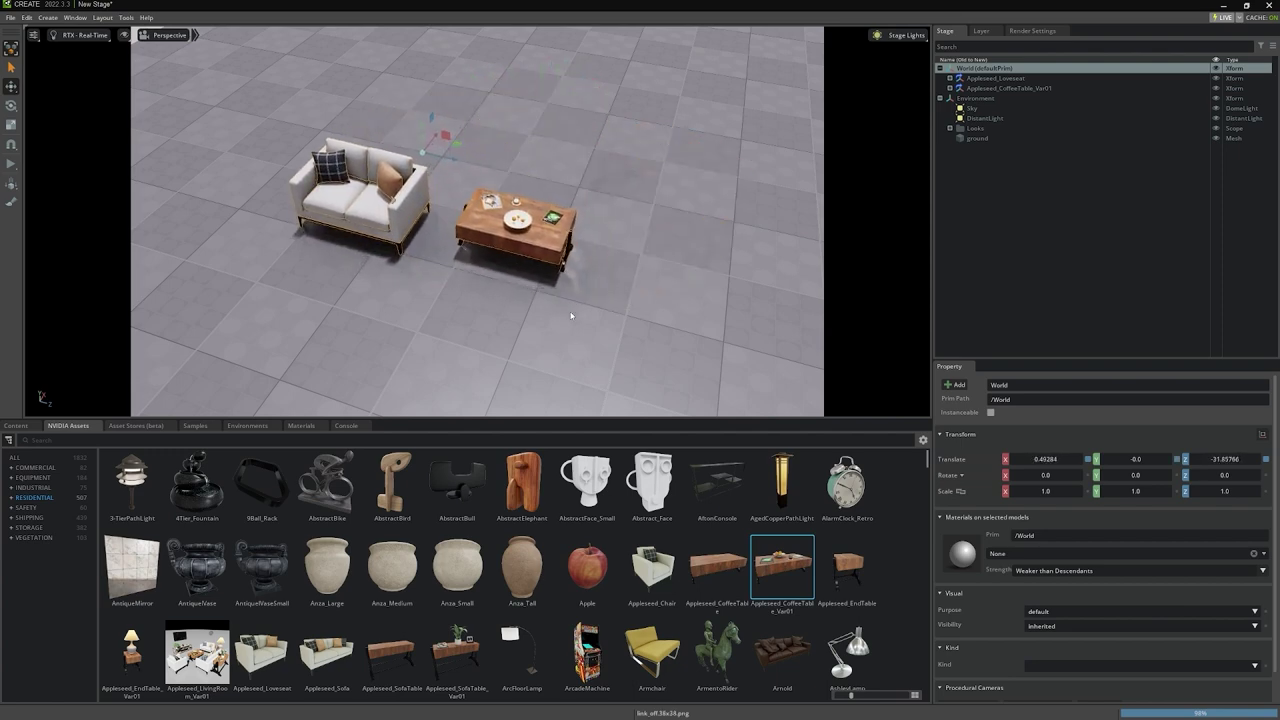
- Create an empty Xform and move it out of World to the root level of the stage hierarchy
{"action": "left_click", "coordinate": [1001, 201]}
{"action": "right_click", "coordinate": [998, 193]}
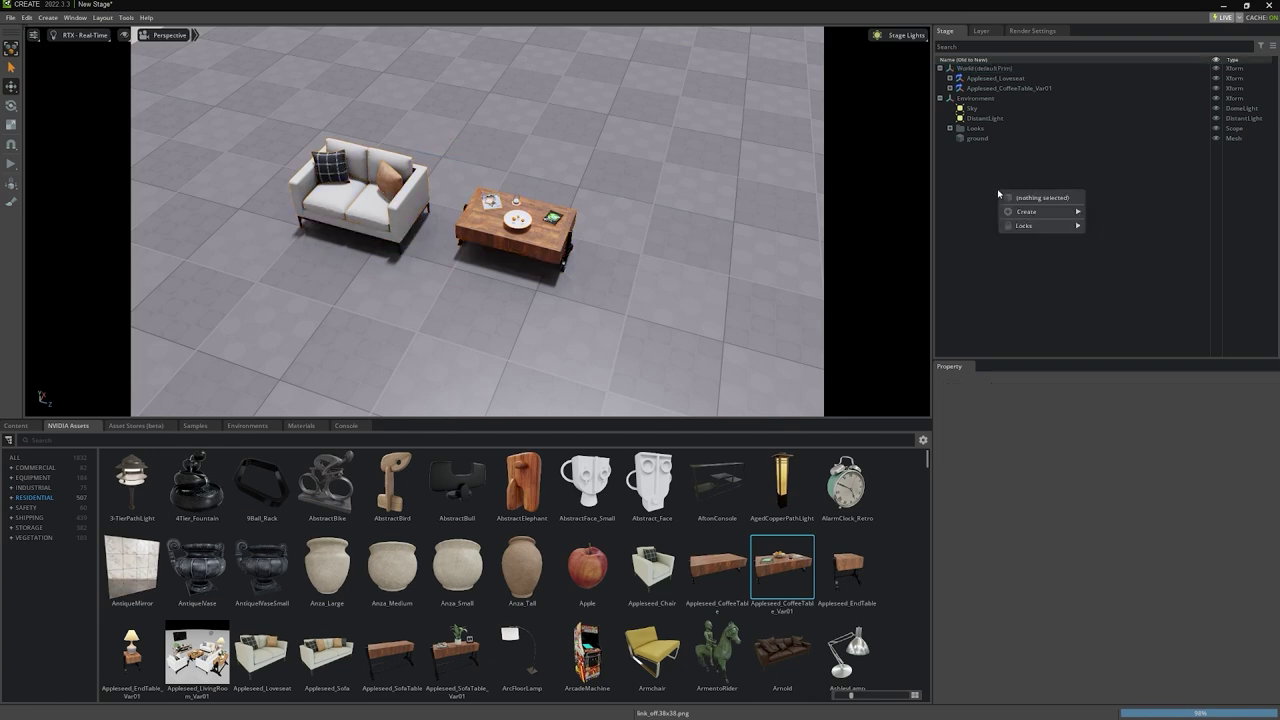
{"action": "mouse_move", "coordinate": [1035, 211]}
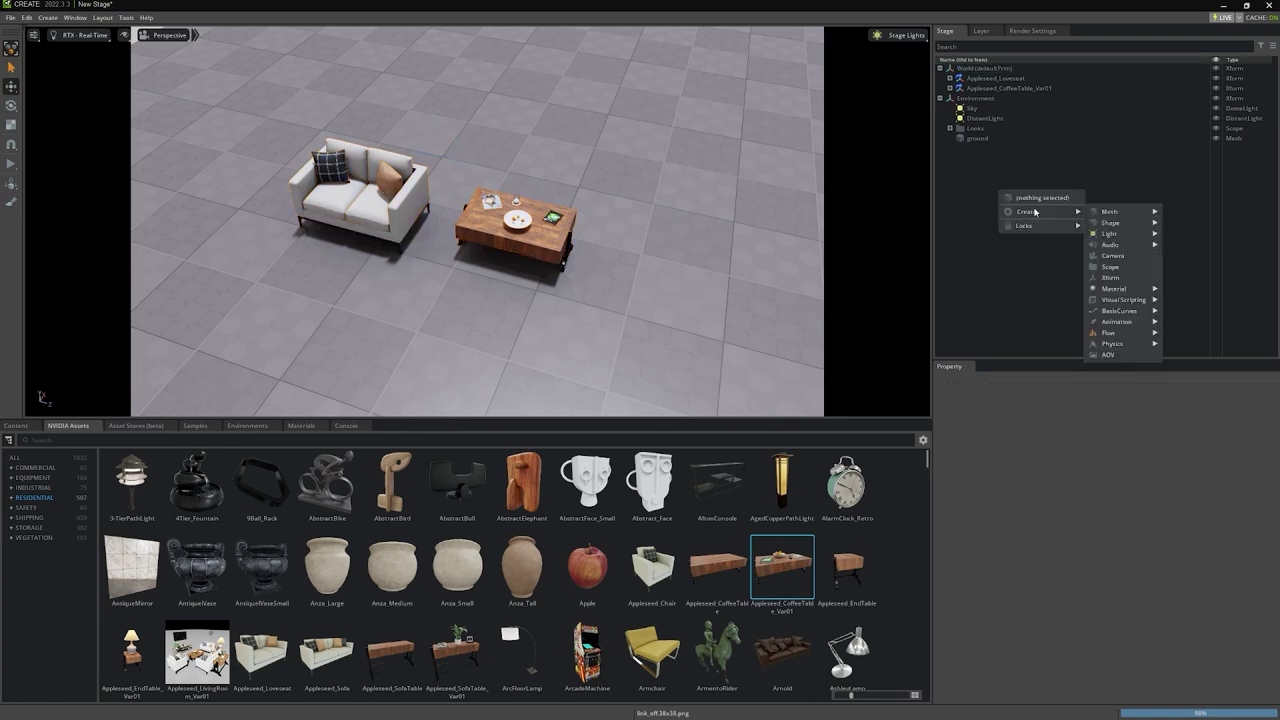
{"action": "left_click", "coordinate": [1110, 279]}
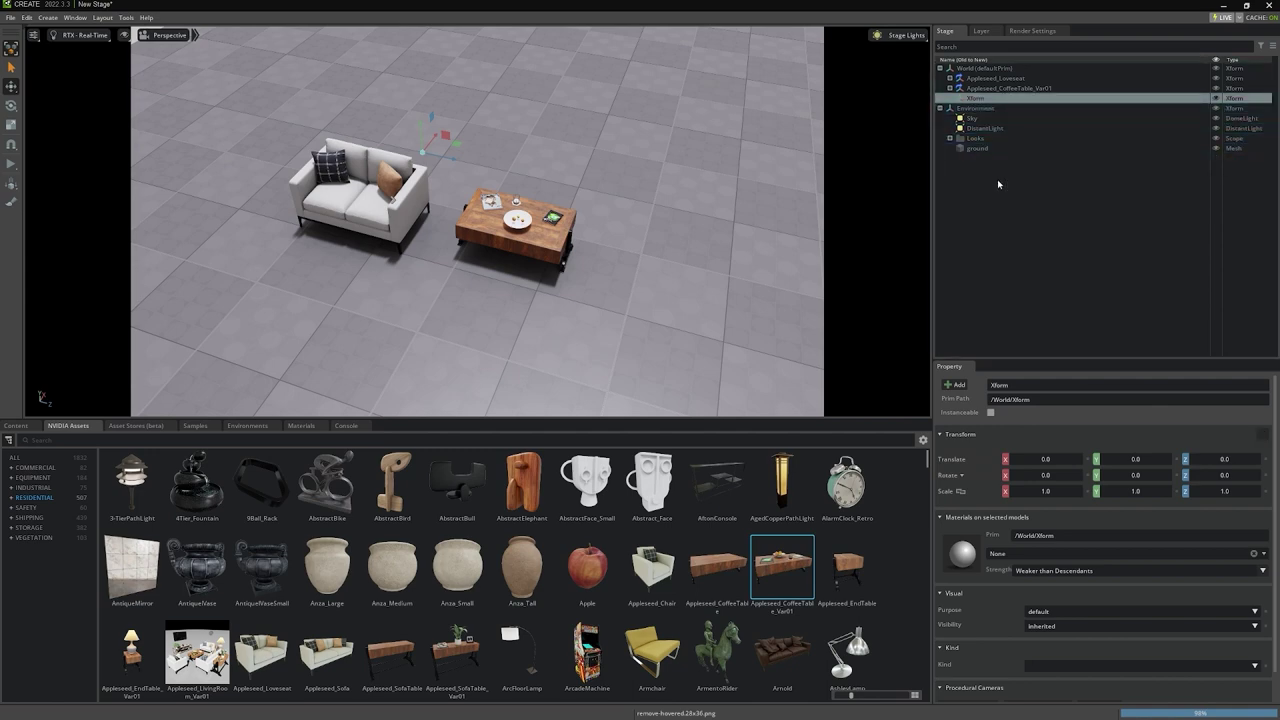
{"action": "left_click_drag", "start_coordinate": [997, 181], "coordinate": [997, 181]}
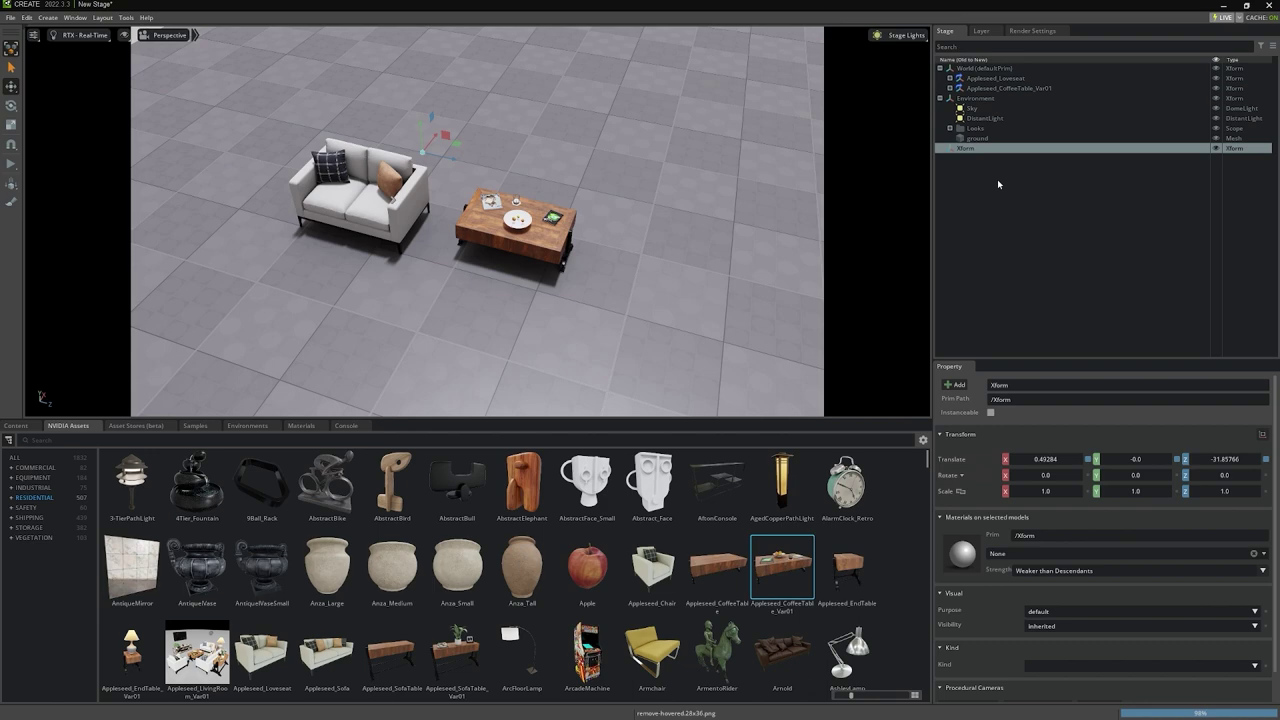
- Move Appleseed_Loveseat and Appleseed_CoffeeTable_Var01 into the new root-level Xform and rename that Xform Furniture
{"action": "left_click", "coordinate": [995, 78]}
{"action": "left_click", "coordinate": [993, 87], "text": "shift"}
{"action": "left_click_drag", "start_coordinate": [993, 87], "coordinate": [969, 150]}
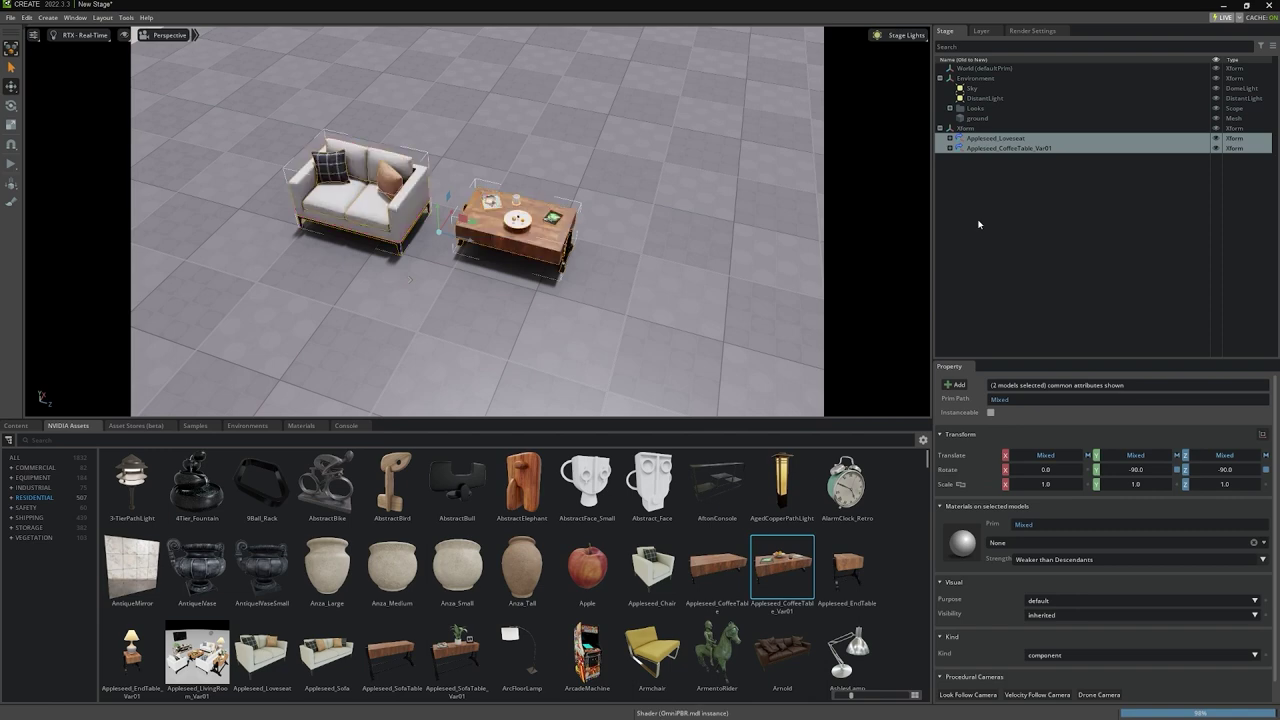
{"action": "right_click", "coordinate": [972, 129]}
{"action": "left_click", "coordinate": [1004, 211]}
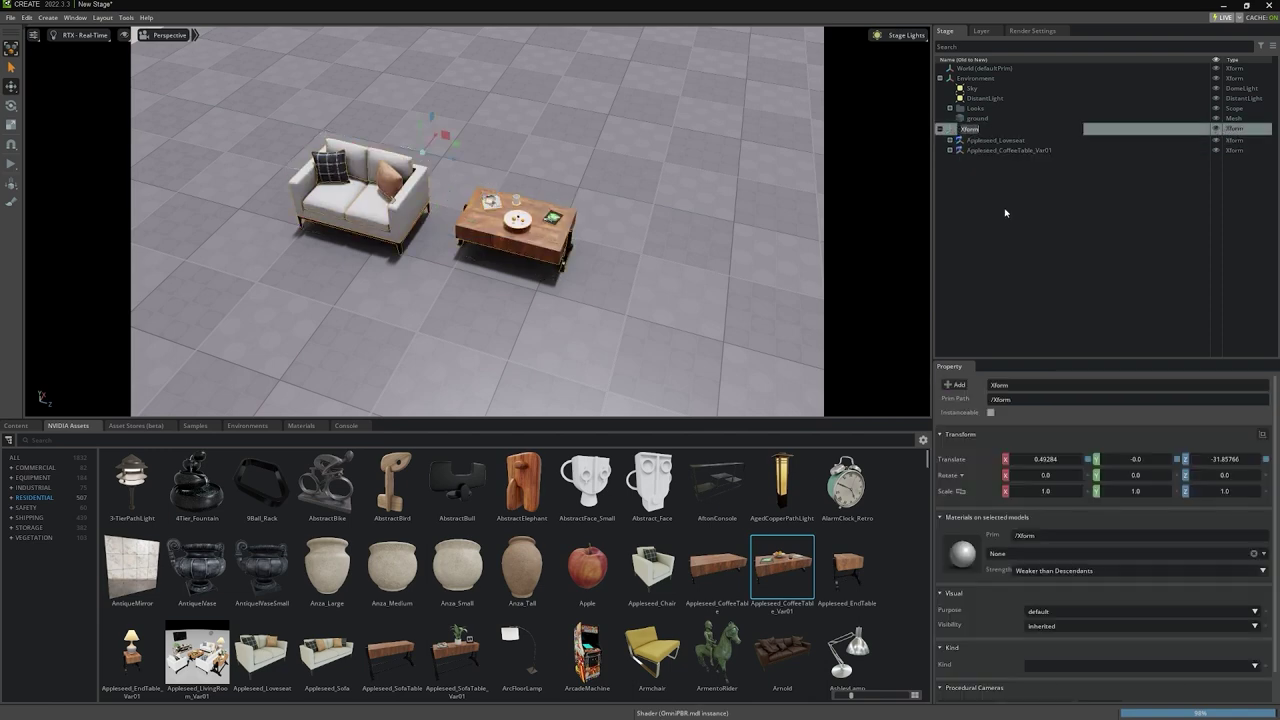
{"action": "type", "text": "Furniture"}
{"action": "key", "text": "Return"}
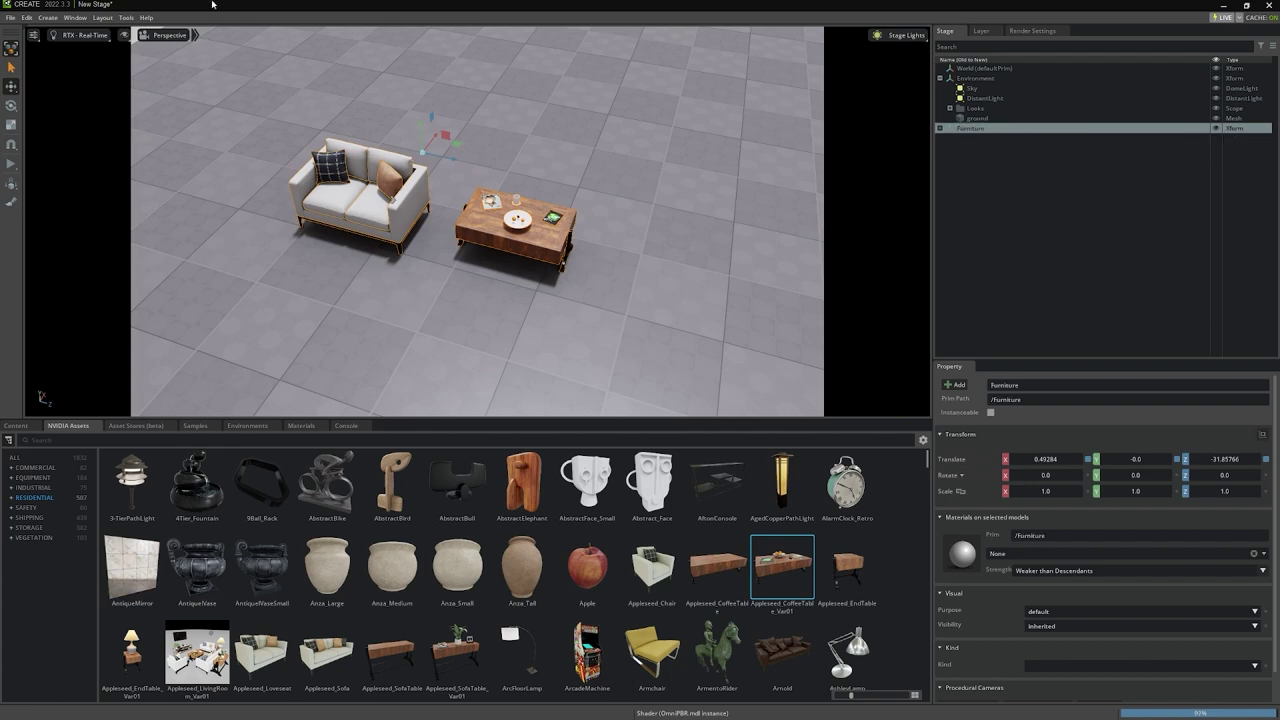
- Start saving the stage under a new name and create a FurnitureDemo folder in the localhost Library folder
{"action": "left_click", "coordinate": [11, 17]}
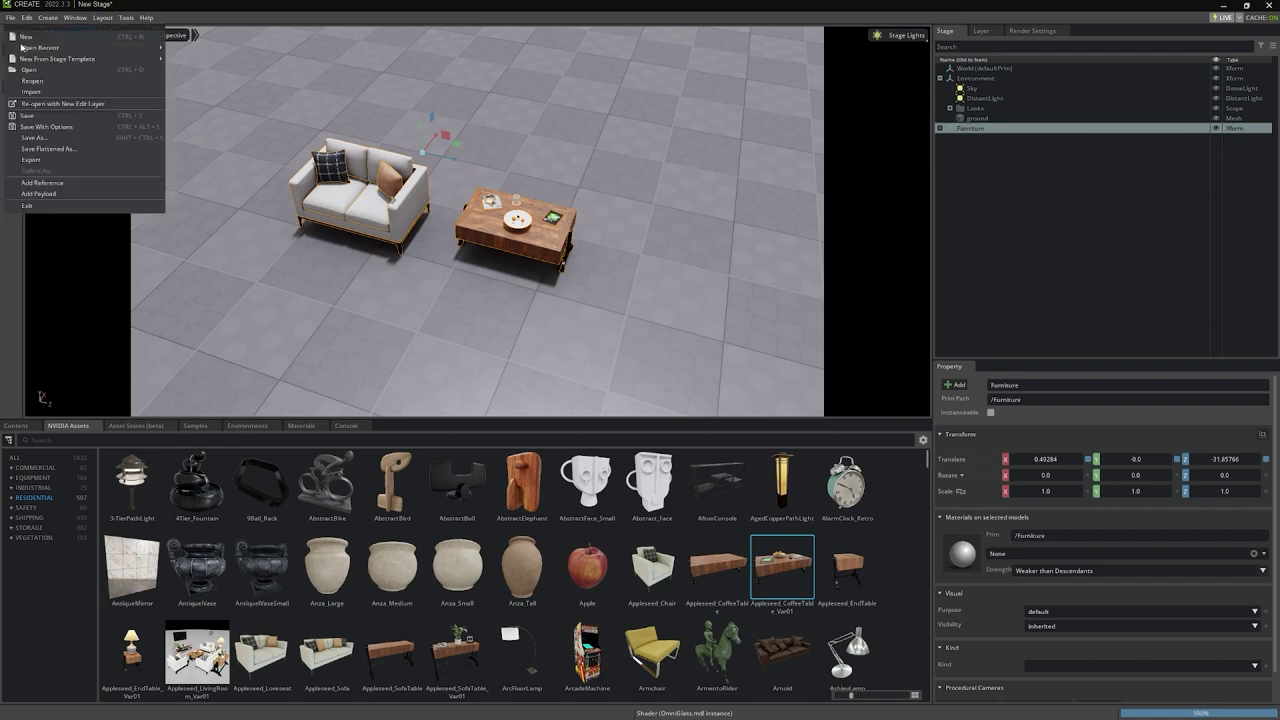
{"action": "left_click", "coordinate": [40, 137]}
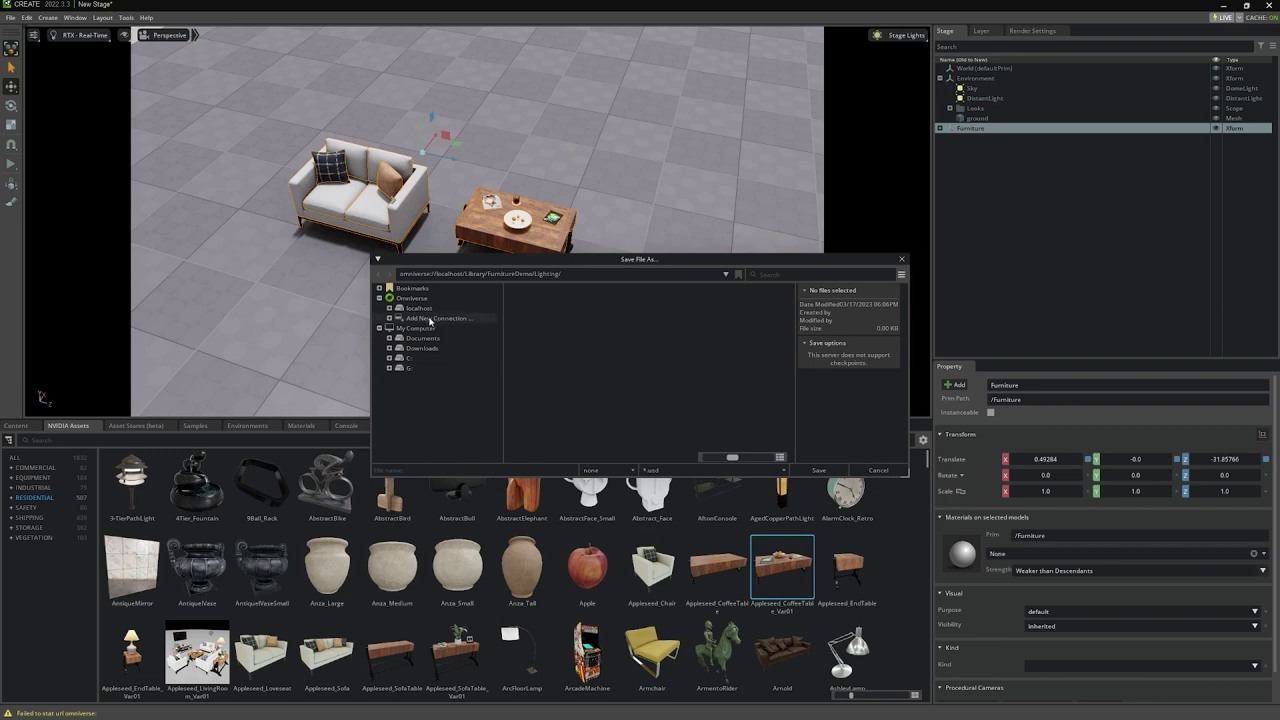
{"action": "left_click", "coordinate": [425, 309]}
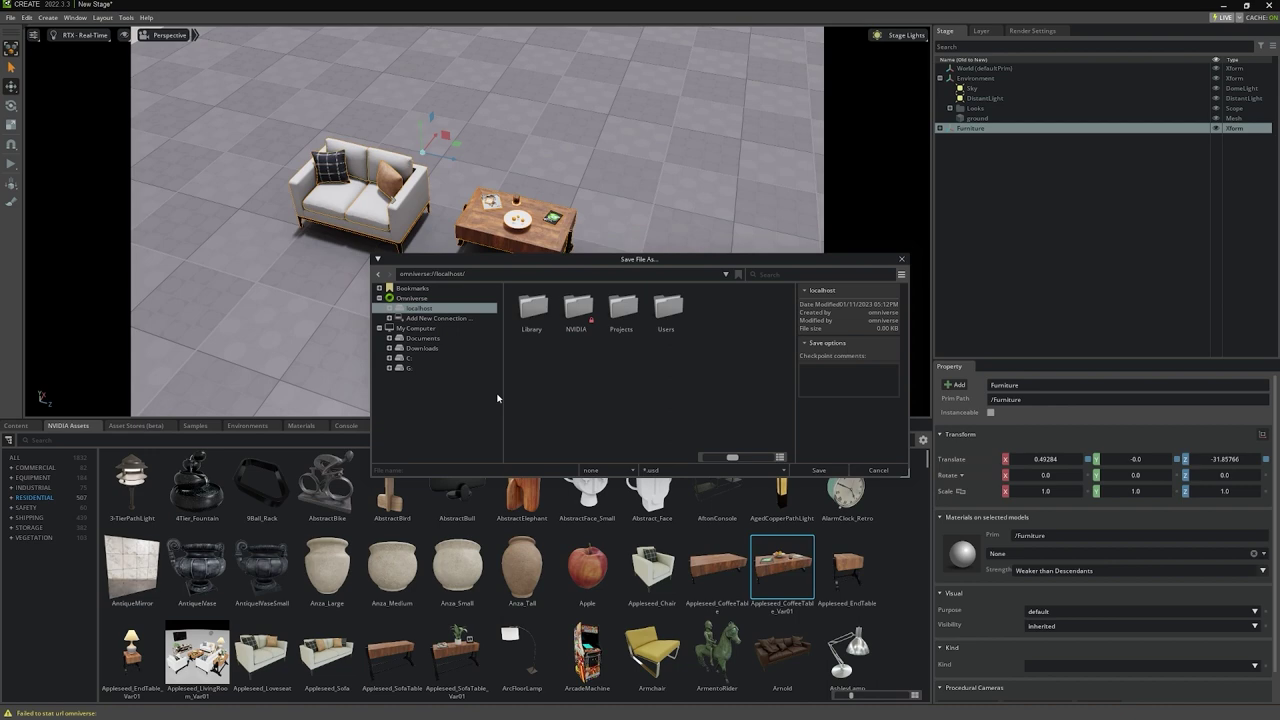
{"action": "double_click", "coordinate": [532, 310]}
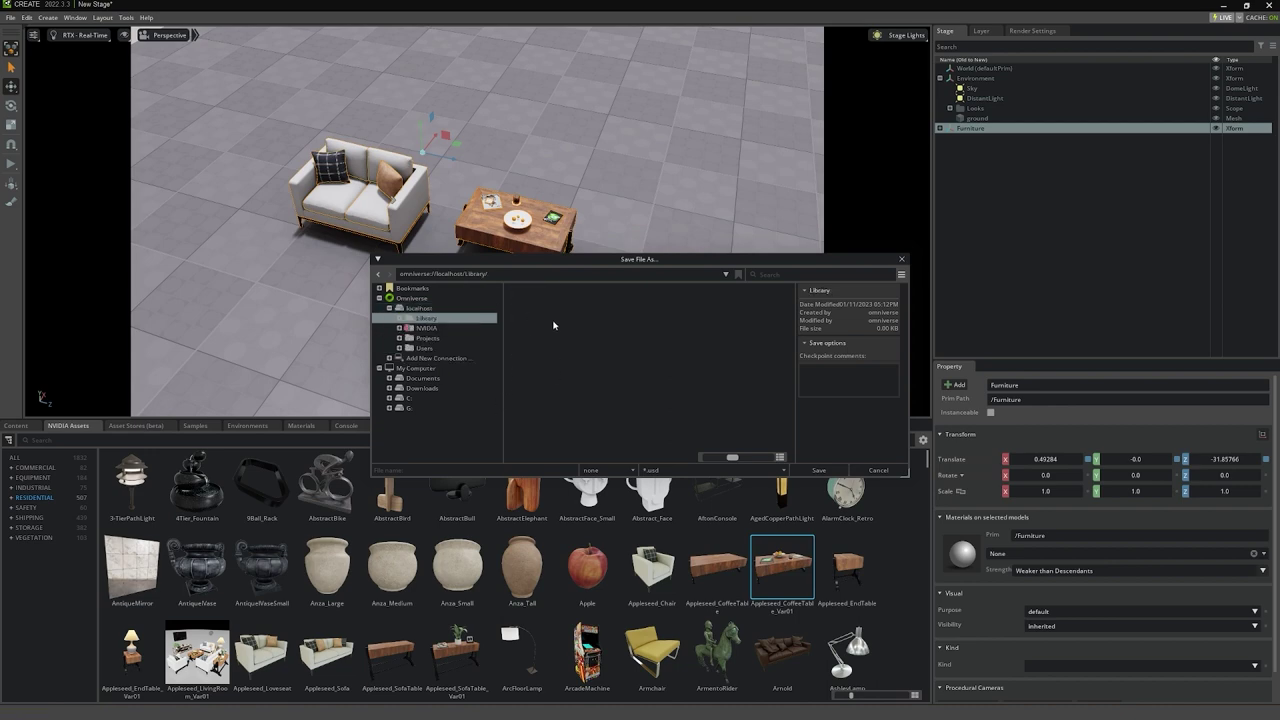
{"action": "right_click", "coordinate": [555, 324]}
{"action": "left_click", "coordinate": [569, 330]}
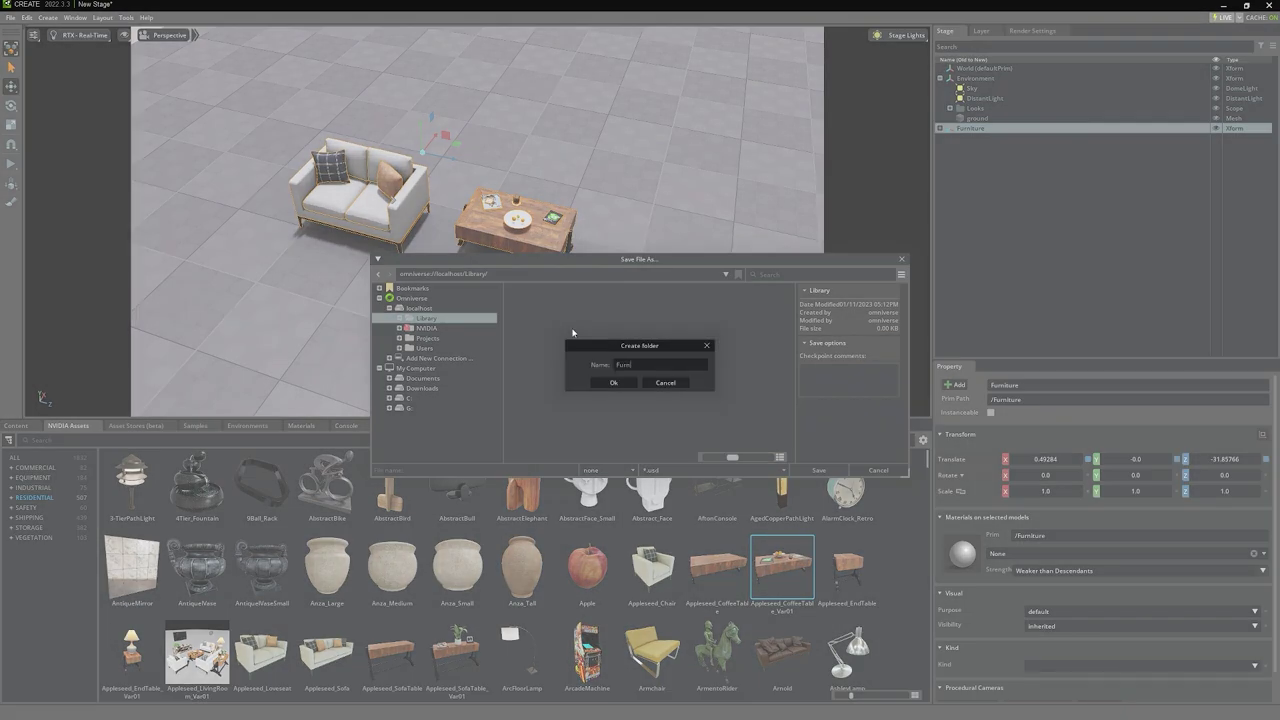
{"action": "type", "text": "FurnitureDemo"}
{"action": "key", "text": "Return"}
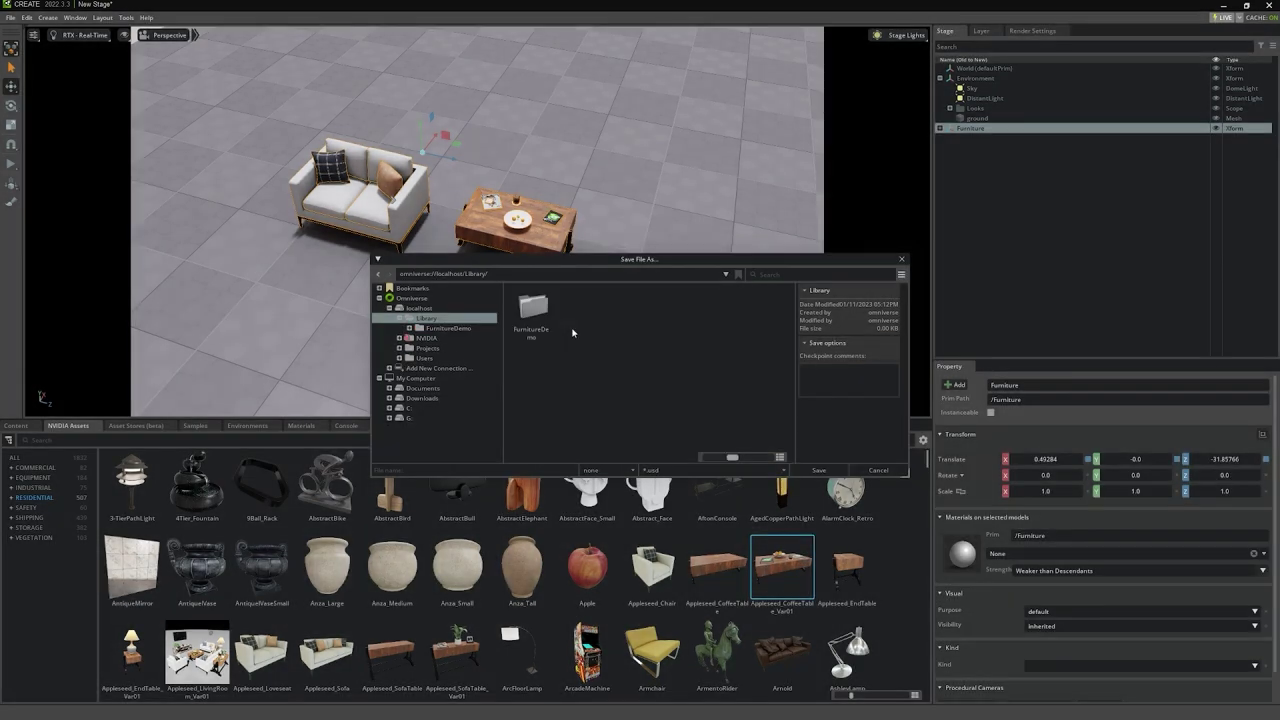
- Create a Worlds folder inside the FurnitureDemo folder
{"action": "double_click", "coordinate": [545, 318]}
{"action": "right_click", "coordinate": [559, 316]}
{"action": "left_click", "coordinate": [564, 321]}
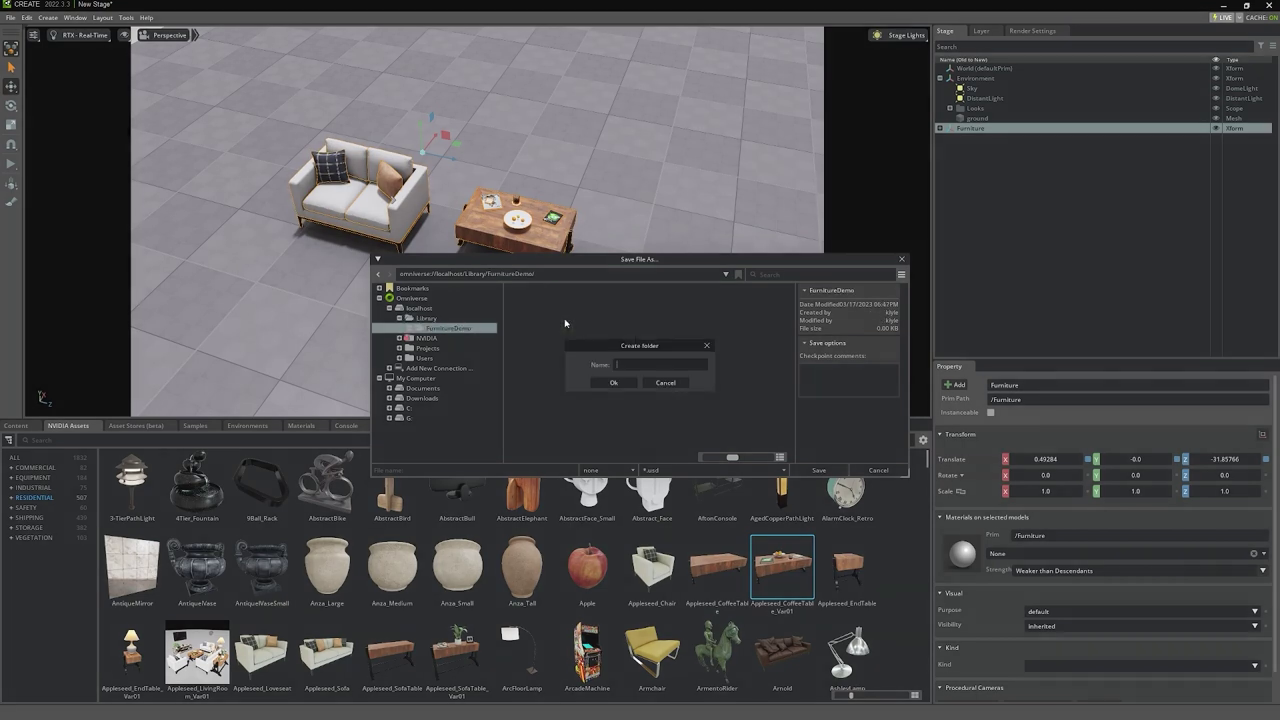
{"action": "type", "text": "Worlds"}
{"action": "key", "text": "Return"}
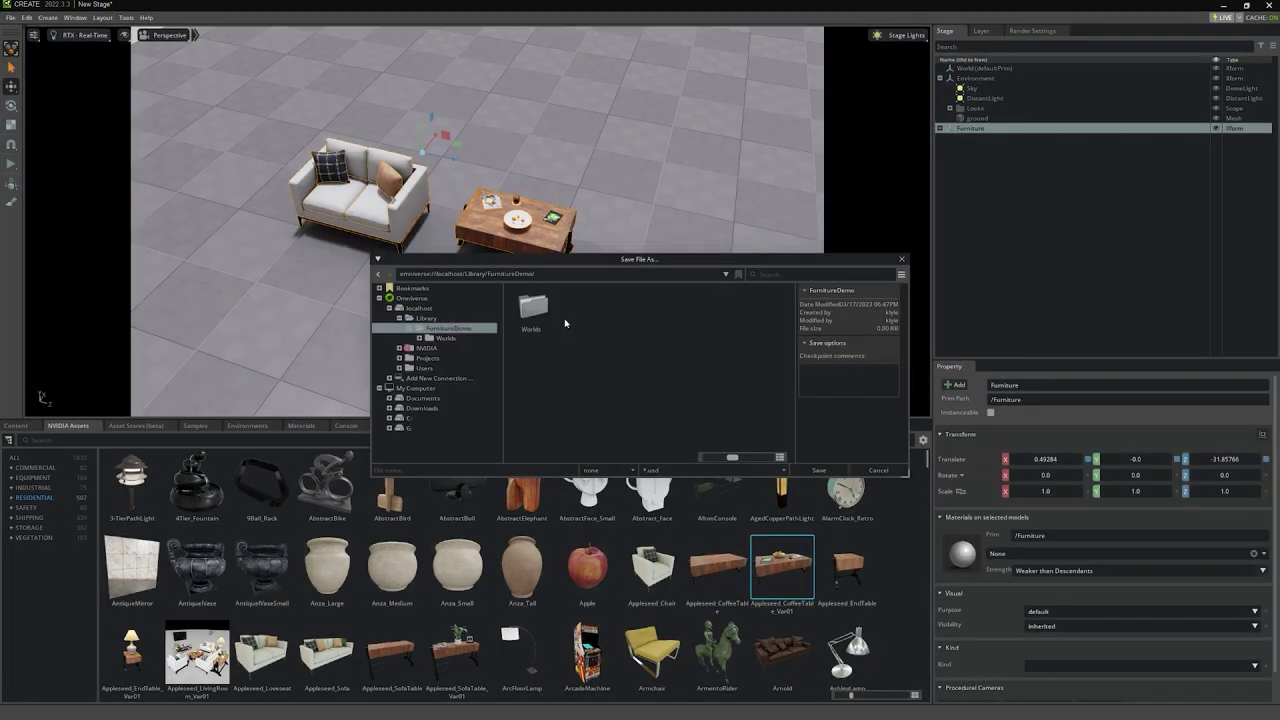
- Save the stage as AppleSeed.usd in the Worlds folder
{"action": "double_click", "coordinate": [533, 310]}
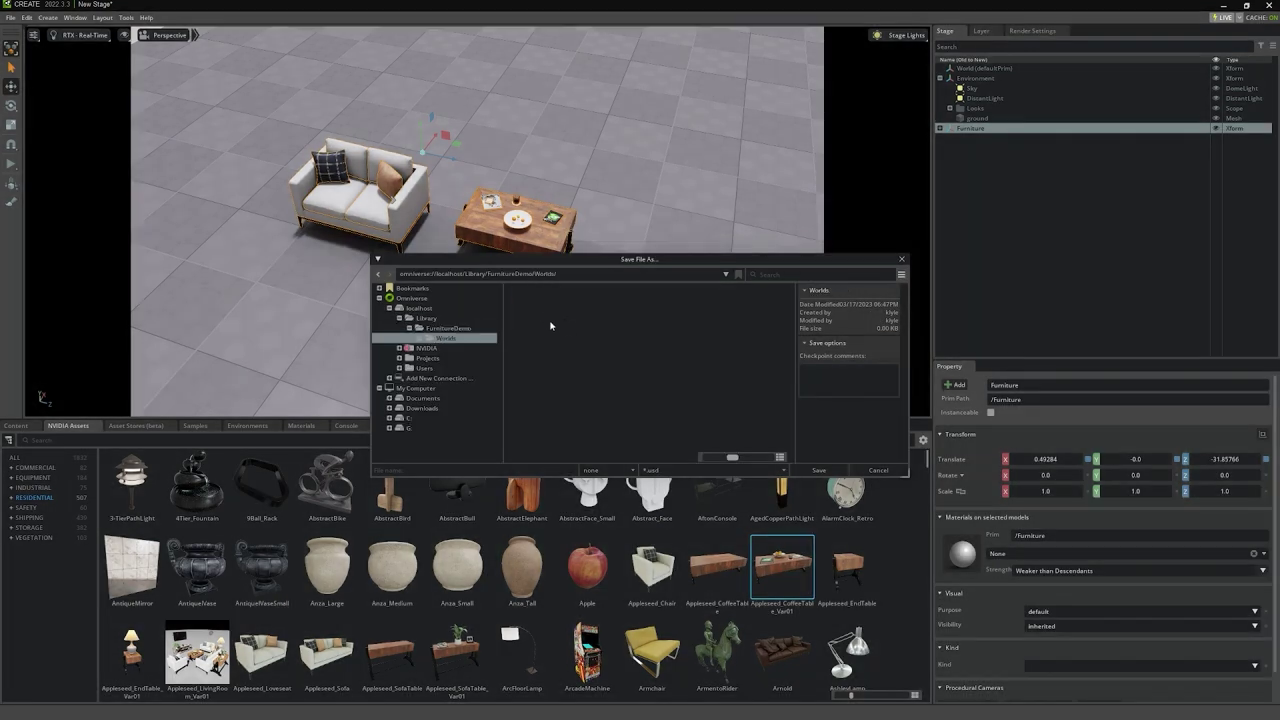
{"action": "left_click", "coordinate": [546, 466]}
{"action": "left_click", "coordinate": [818, 470]}
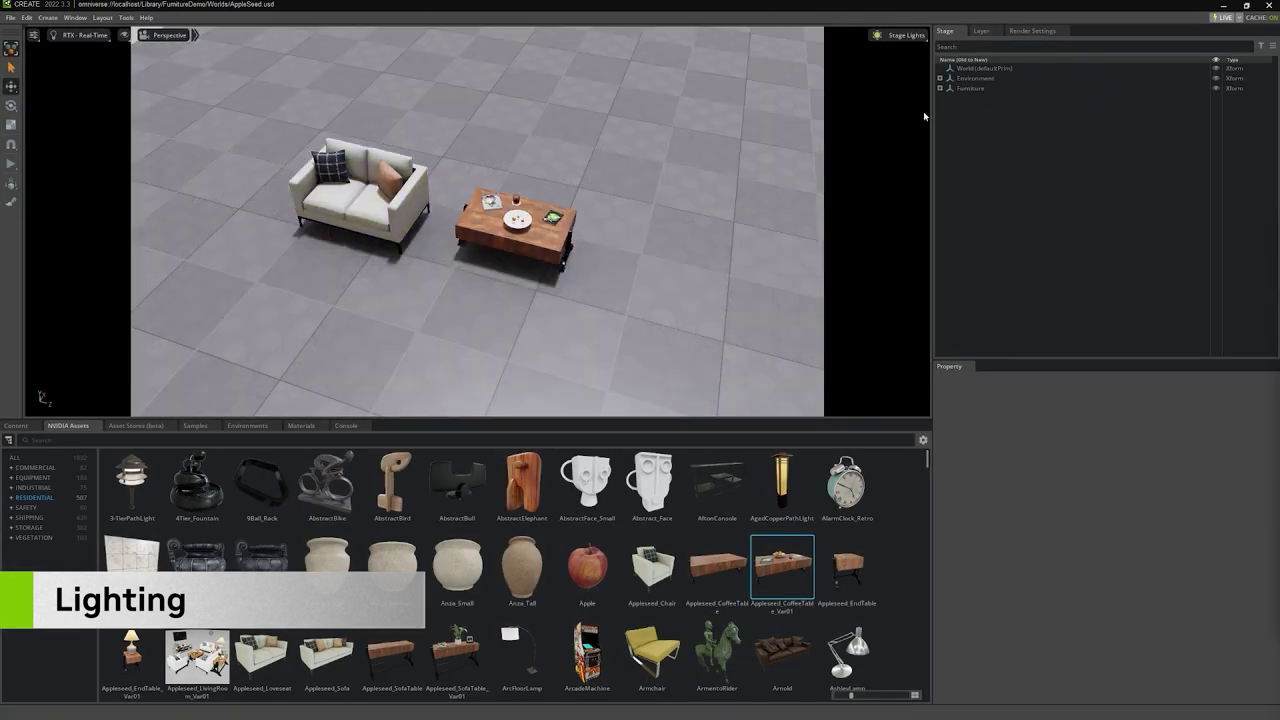
- Expand the Environment group and examine the properties of its Sky and DistantLight lights
{"action": "left_click", "coordinate": [939, 78]}
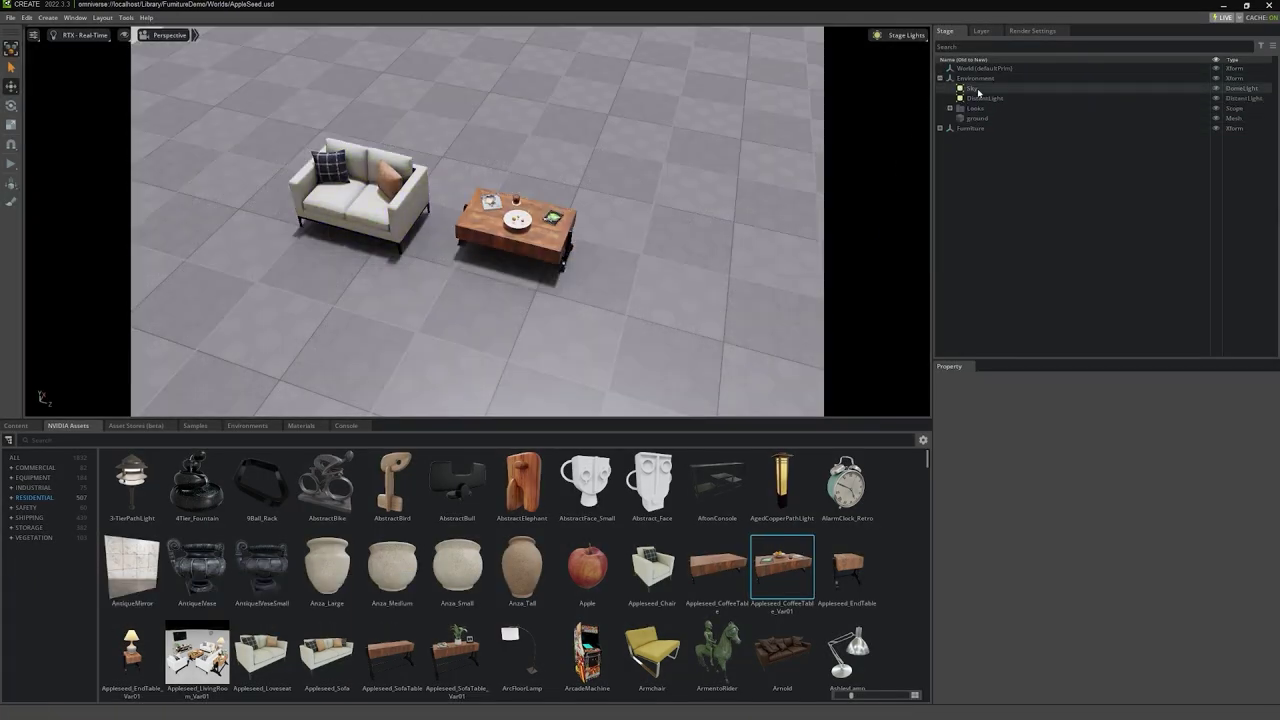
{"action": "left_click", "coordinate": [978, 90]}
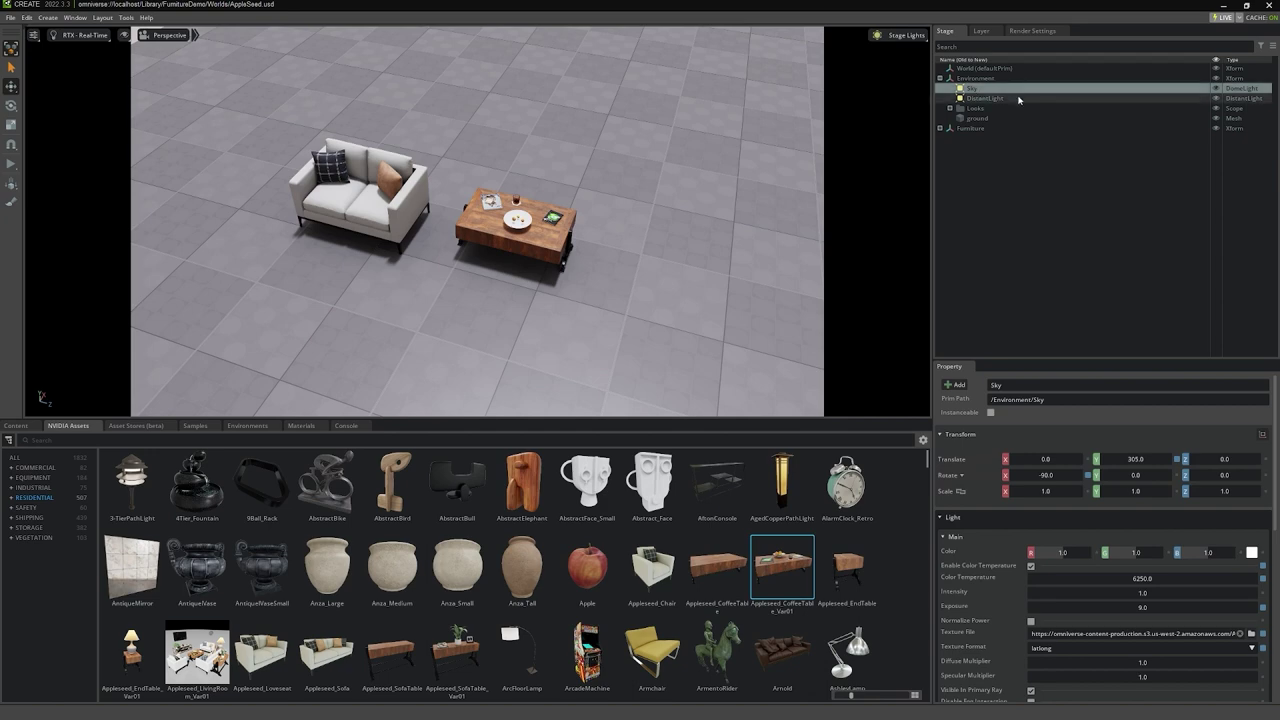
{"action": "left_click", "coordinate": [1020, 98]}
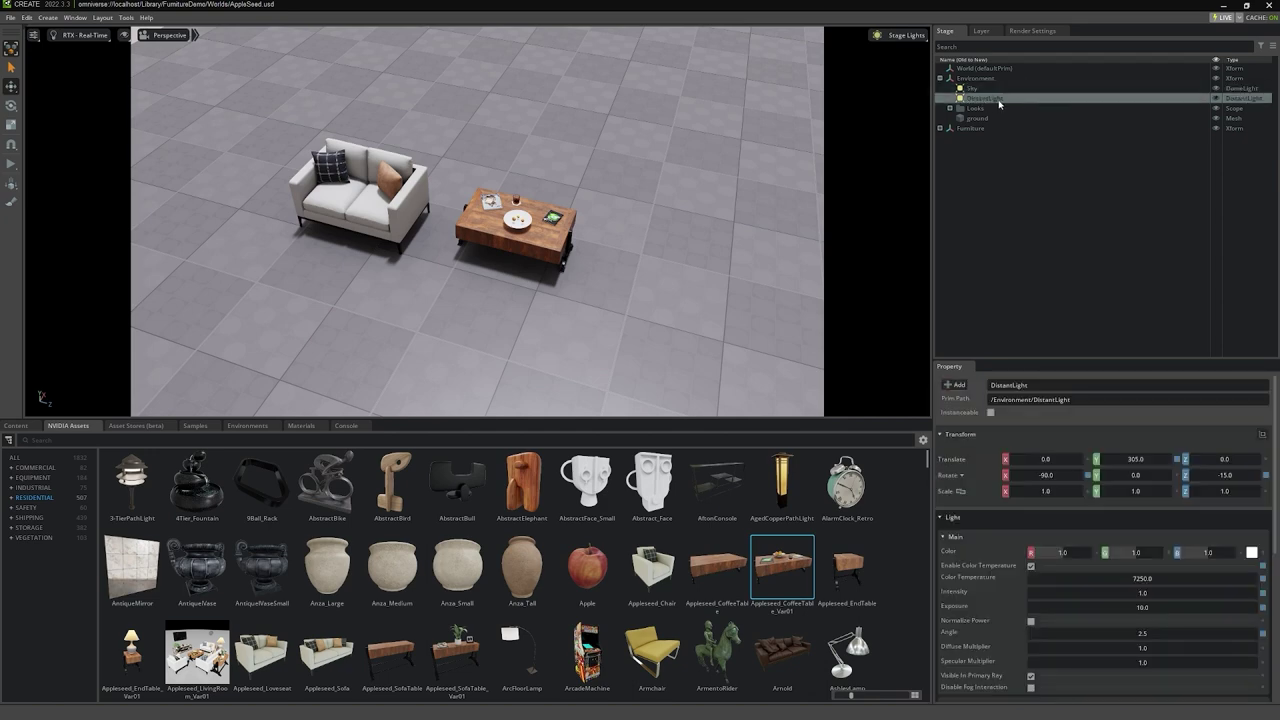
{"action": "left_click", "coordinate": [985, 165]}
{"action": "right_click", "coordinate": [986, 177]}
{"action": "mouse_move", "coordinate": [997, 198]}
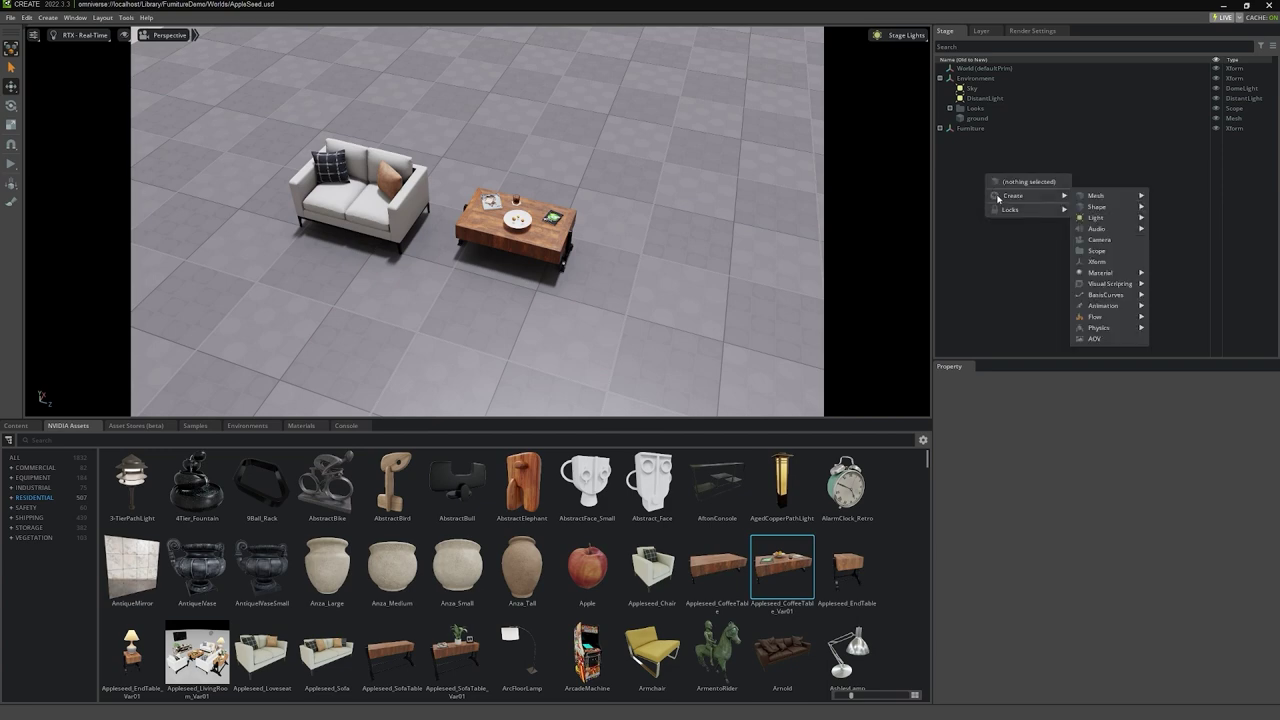
{"action": "left_click", "coordinate": [950, 172]}
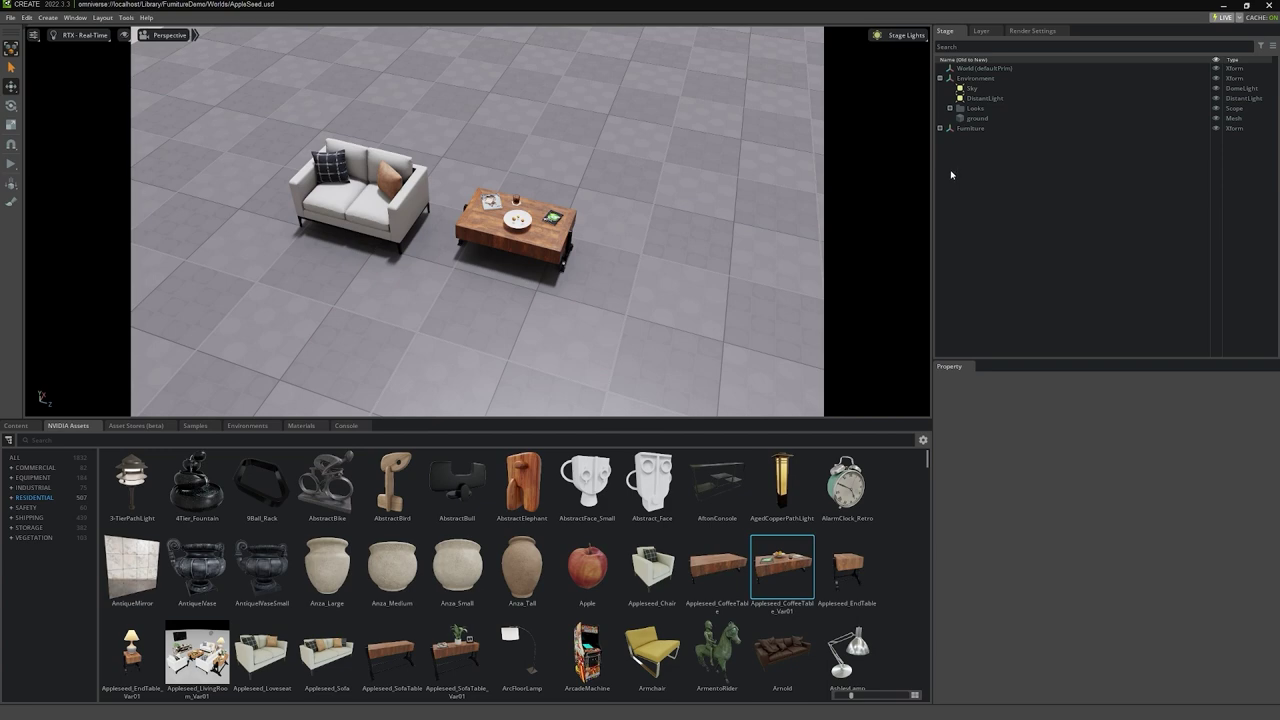
- Set the Environment group as the stage's default prim
{"action": "left_click", "coordinate": [1000, 79]}
{"action": "right_click", "coordinate": [1013, 80]}
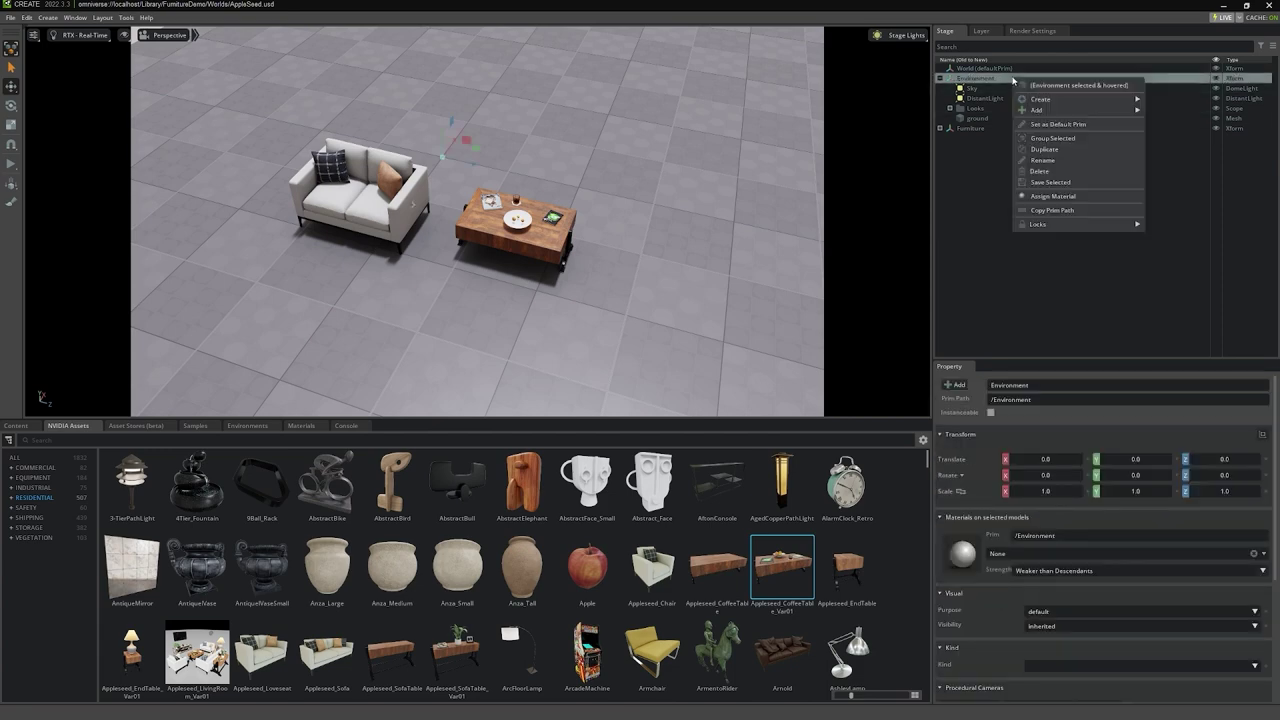
{"action": "left_click", "coordinate": [1048, 125]}
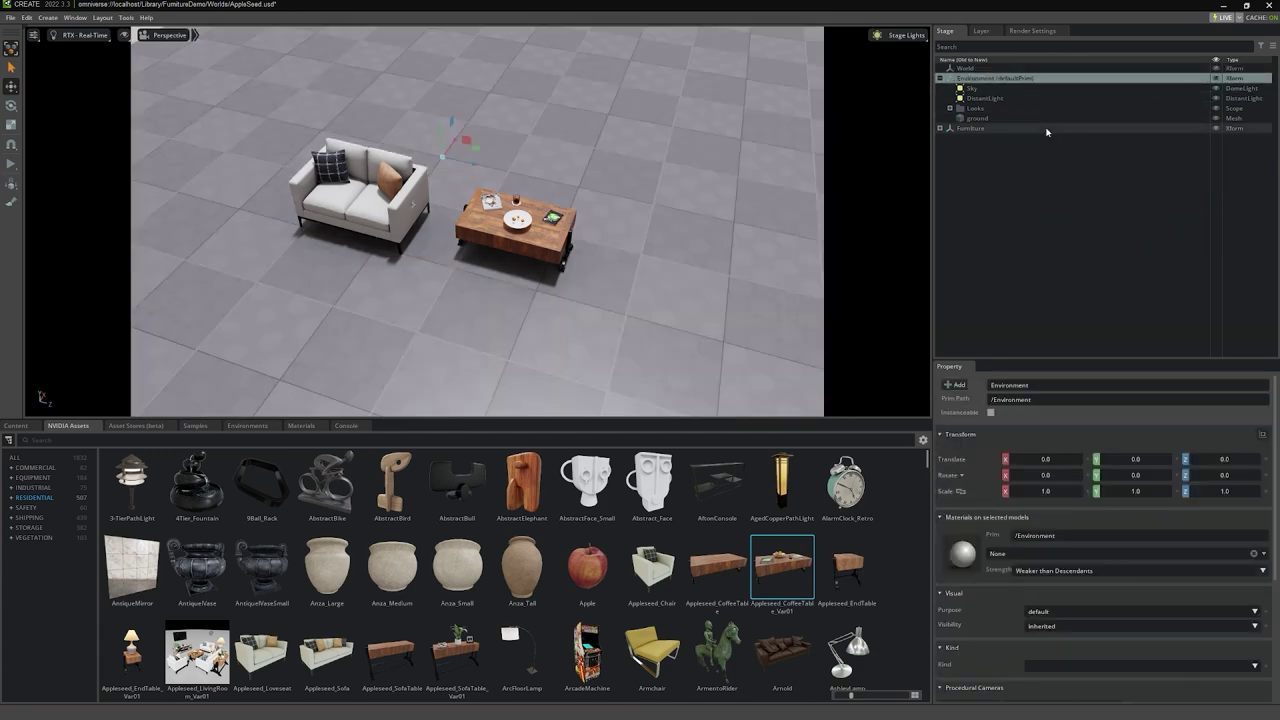
- Create a Sphere Light inside the Environment group
{"action": "right_click", "coordinate": [1021, 174]}
{"action": "mouse_move", "coordinate": [1041, 195]}
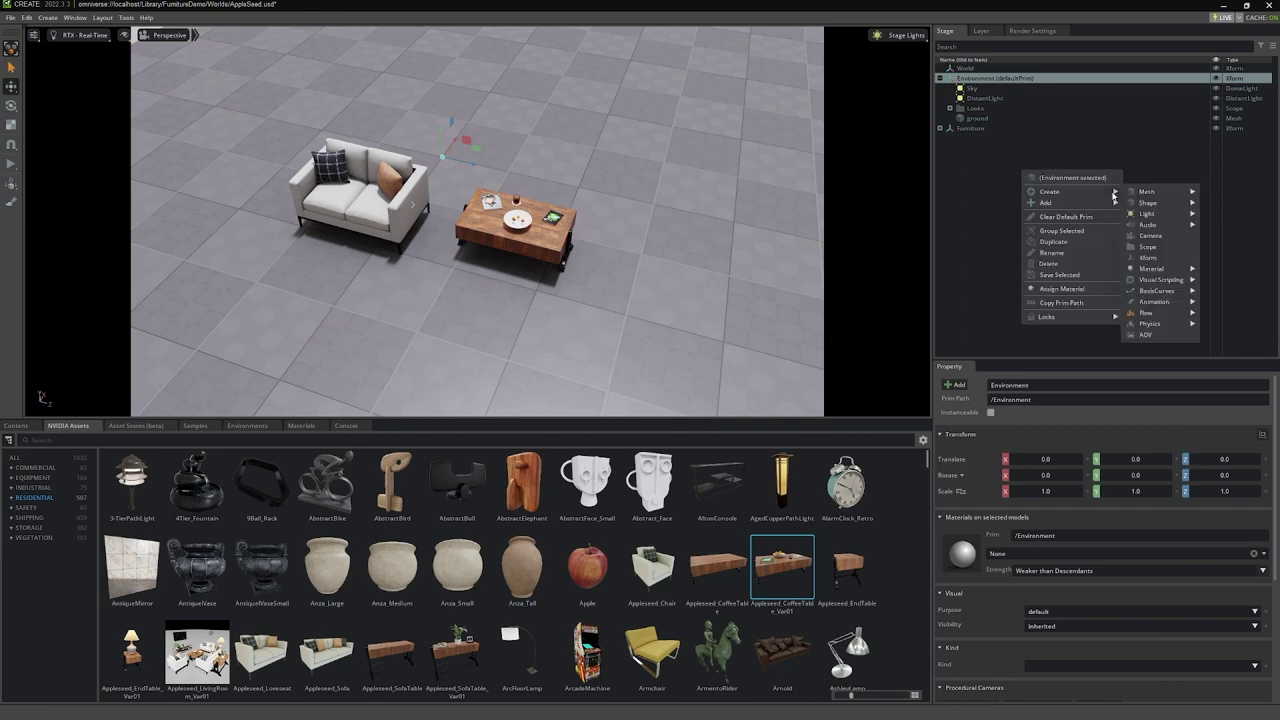
{"action": "mouse_move", "coordinate": [1155, 219]}
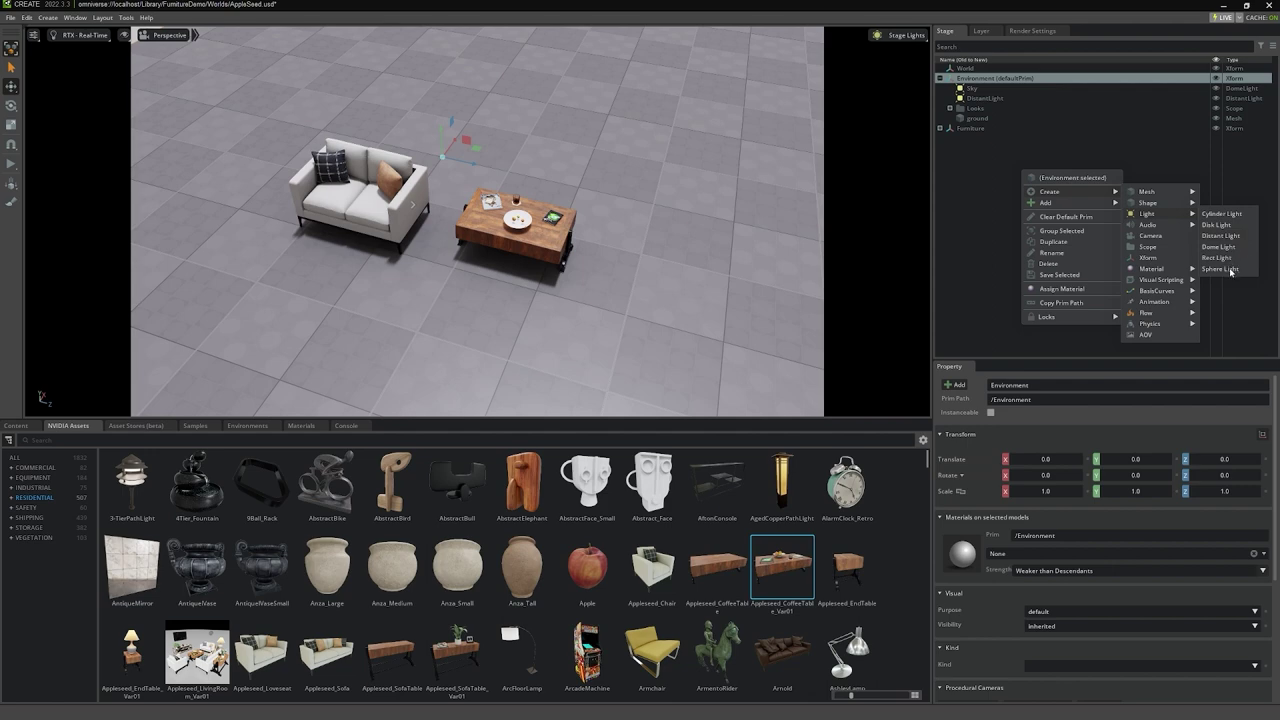
{"action": "left_click", "coordinate": [1236, 270]}
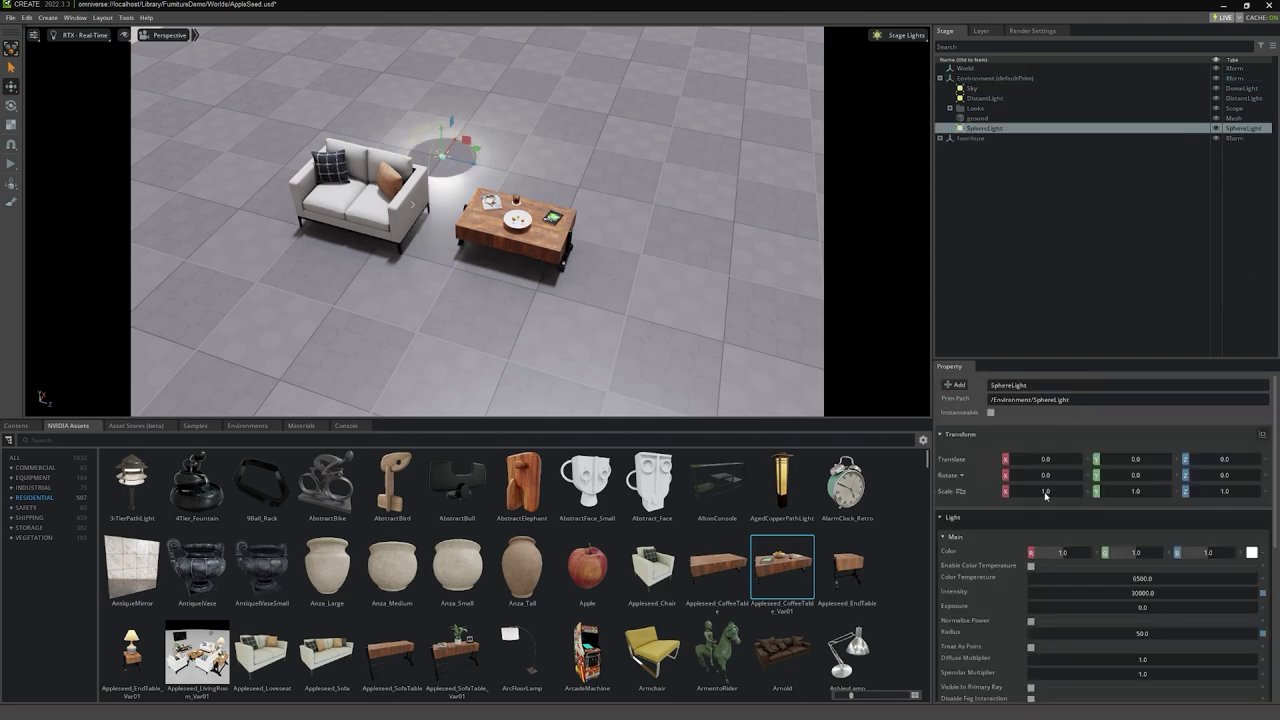
- Set the sphere light's color temperature to about 6513, intensity to about 29896 and exposure to 2.7, and move it between the loveseat and coffee table
{"action": "left_click_drag", "start_coordinate": [1058, 578], "coordinate": [1092, 612]}
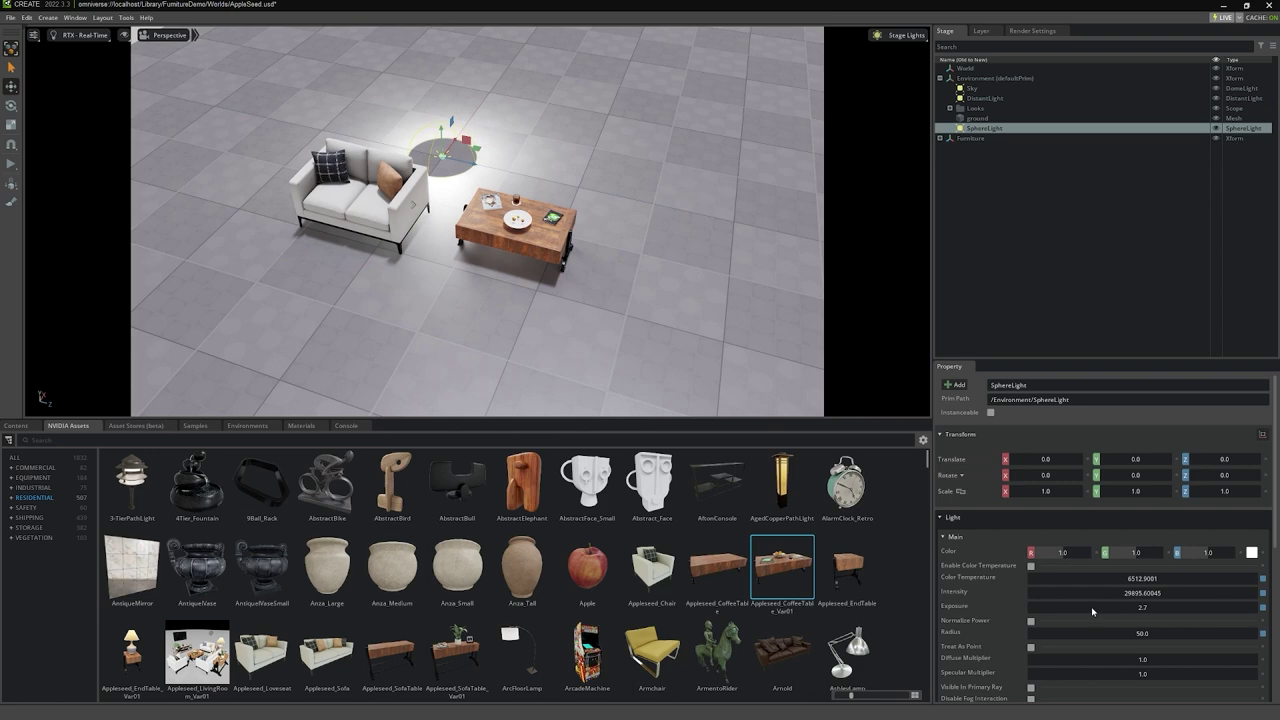
{"action": "left_click_drag", "start_coordinate": [480, 152], "coordinate": [472, 222]}
{"action": "scroll", "coordinate": [1019, 569], "scroll_direction": "down", "scroll_amount": 4}
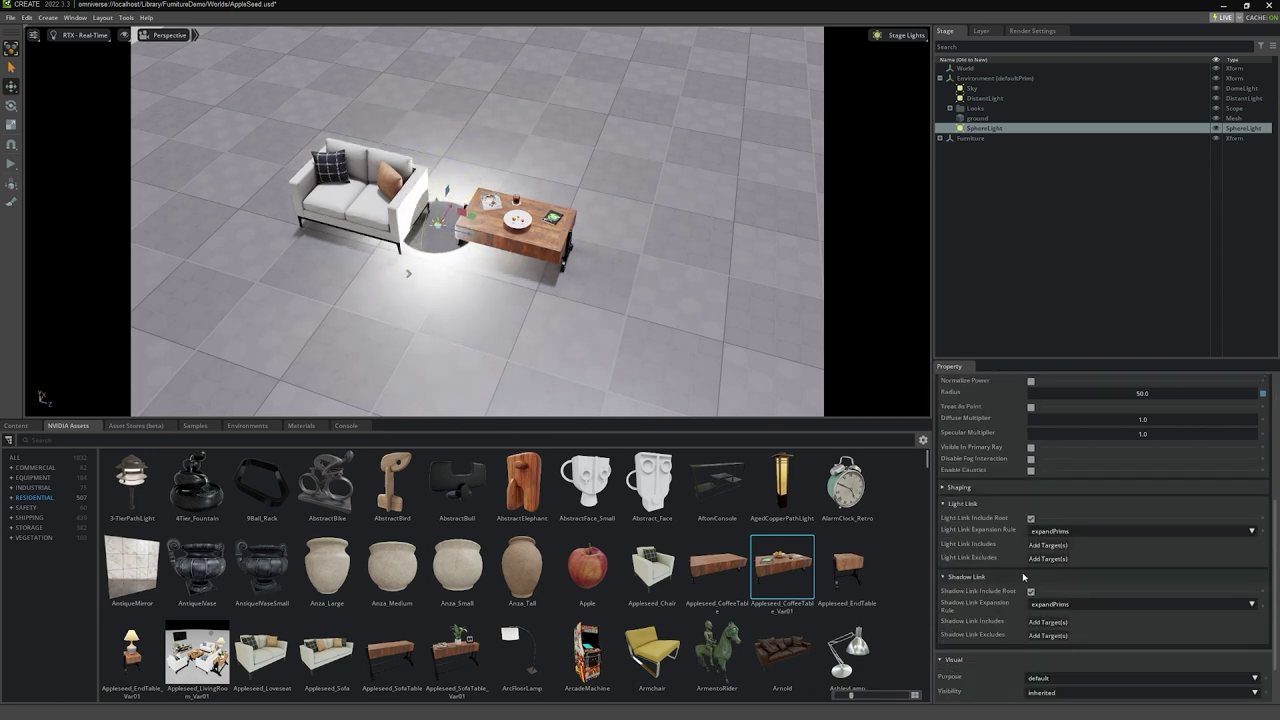
{"action": "scroll", "coordinate": [1019, 569], "scroll_direction": "up", "scroll_amount": 1}
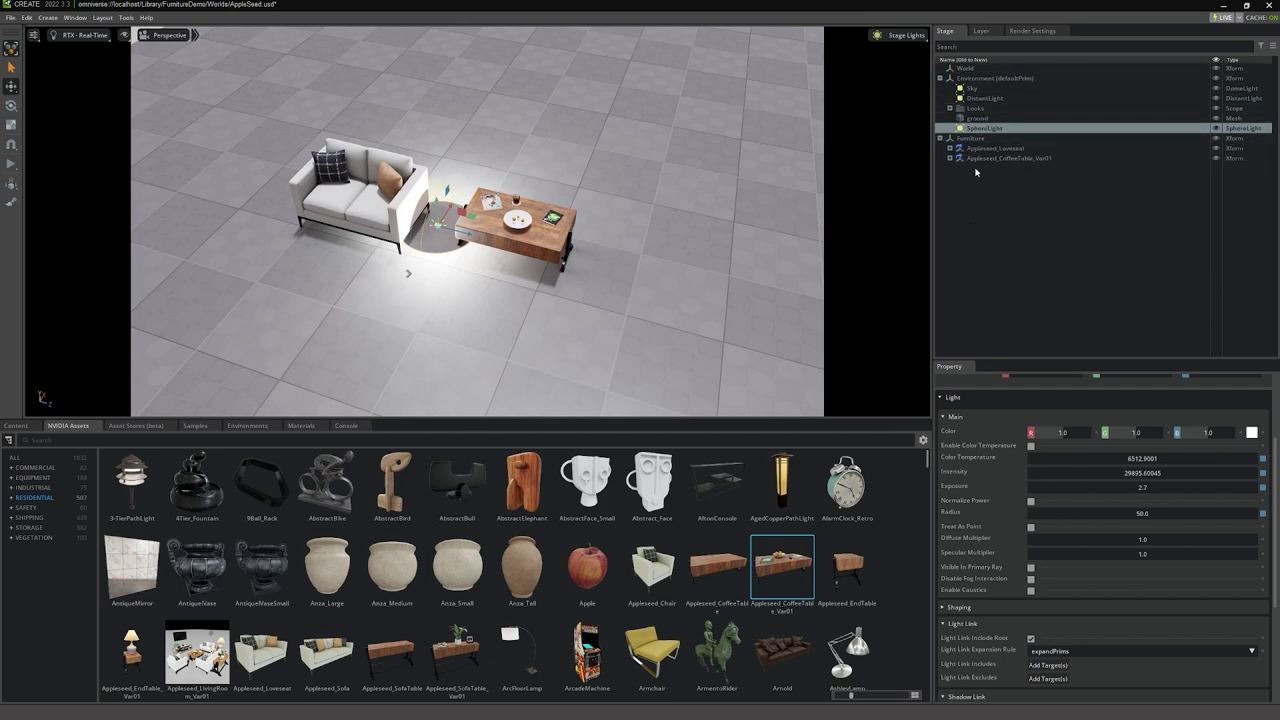
- Move the ground mesh and the Looks scope from the Environment group into World
{"action": "left_click", "coordinate": [976, 118]}
{"action": "left_click", "coordinate": [978, 108], "text": "ctrl"}
{"action": "left_click_drag", "start_coordinate": [979, 111], "coordinate": [966, 72]}
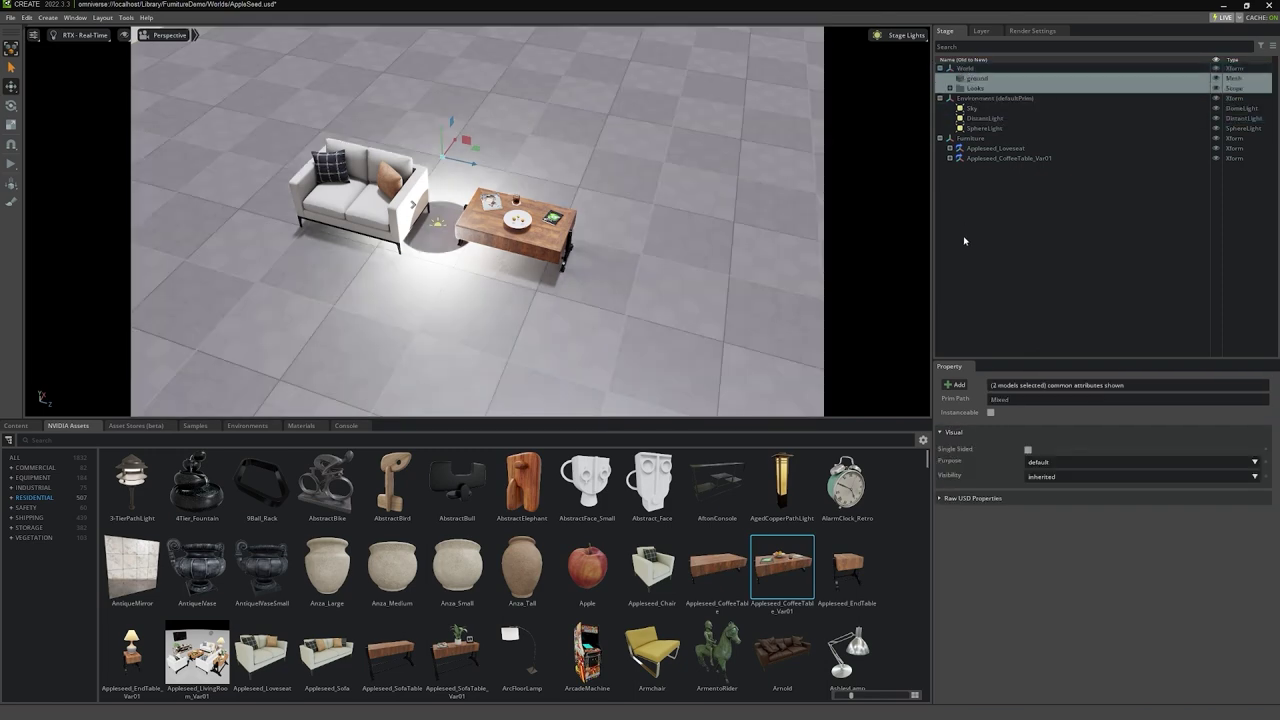
- Start saving the Environment group as a separate file and create a folder named Lighting inside FurnitureDemo
{"action": "left_click", "coordinate": [988, 99]}
{"action": "right_click", "coordinate": [988, 100]}
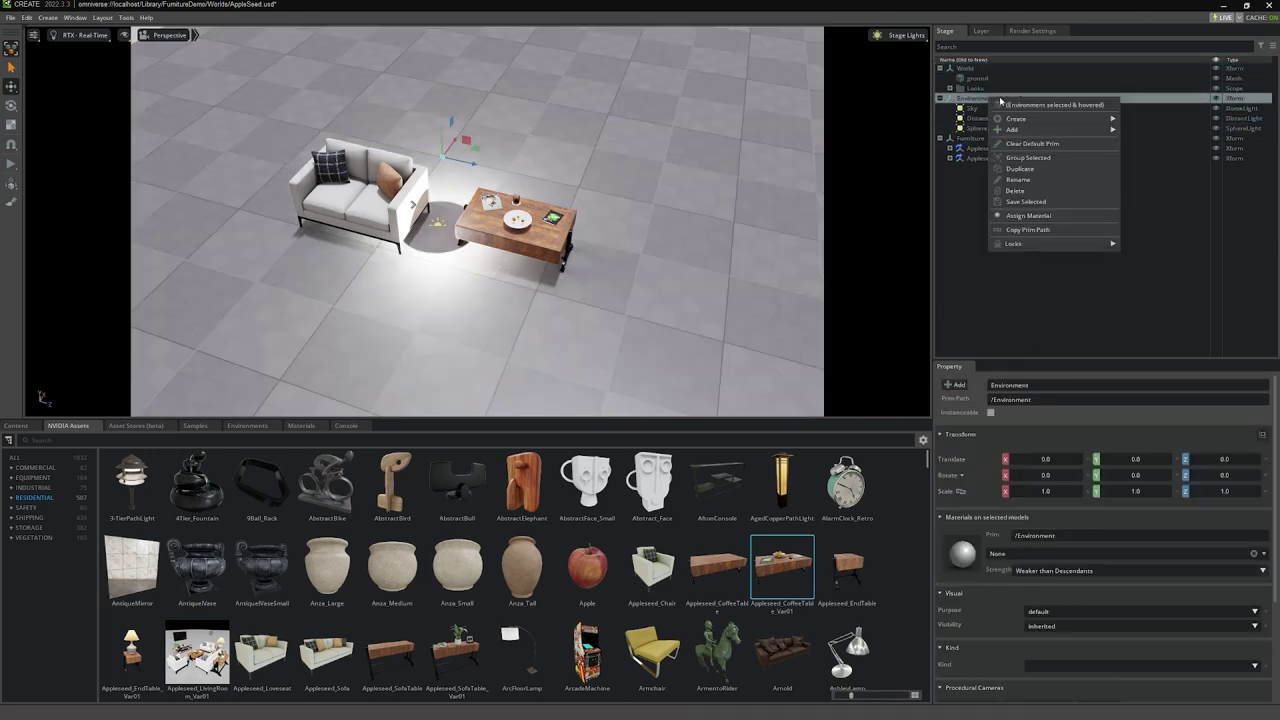
{"action": "left_click", "coordinate": [1006, 203]}
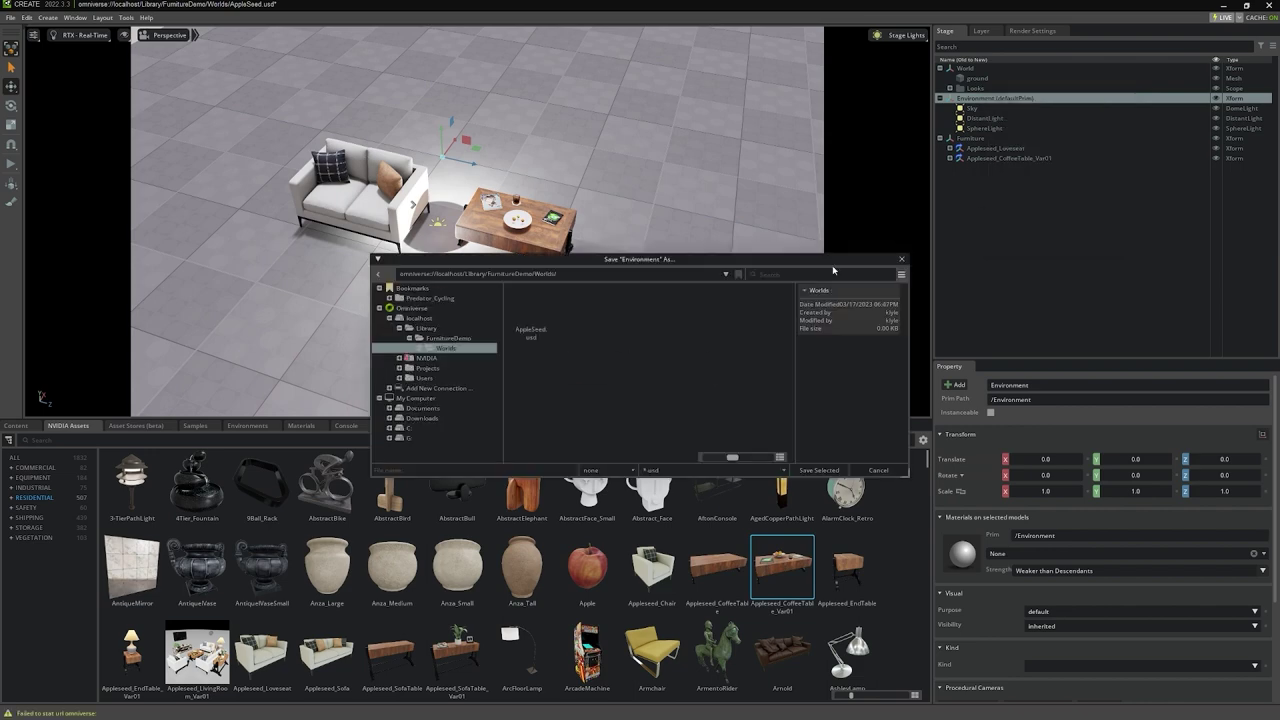
{"action": "left_click", "coordinate": [517, 275]}
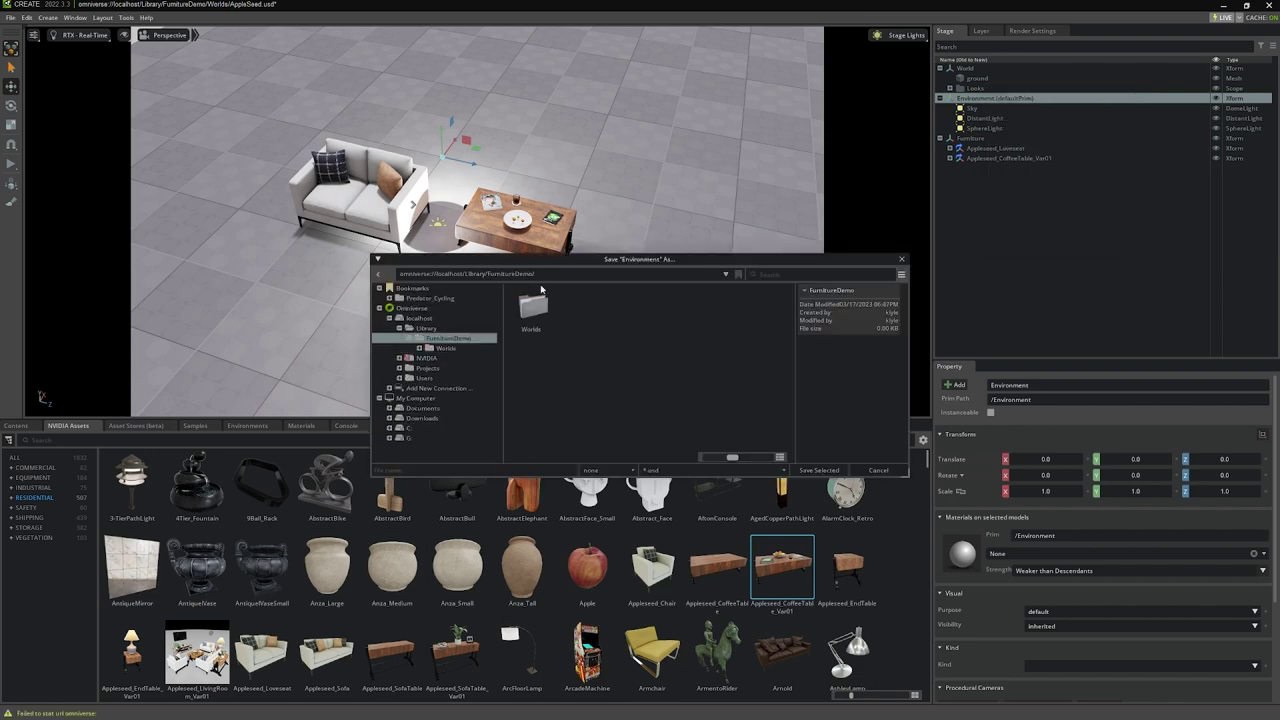
{"action": "right_click", "coordinate": [634, 317]}
{"action": "left_click", "coordinate": [641, 325]}
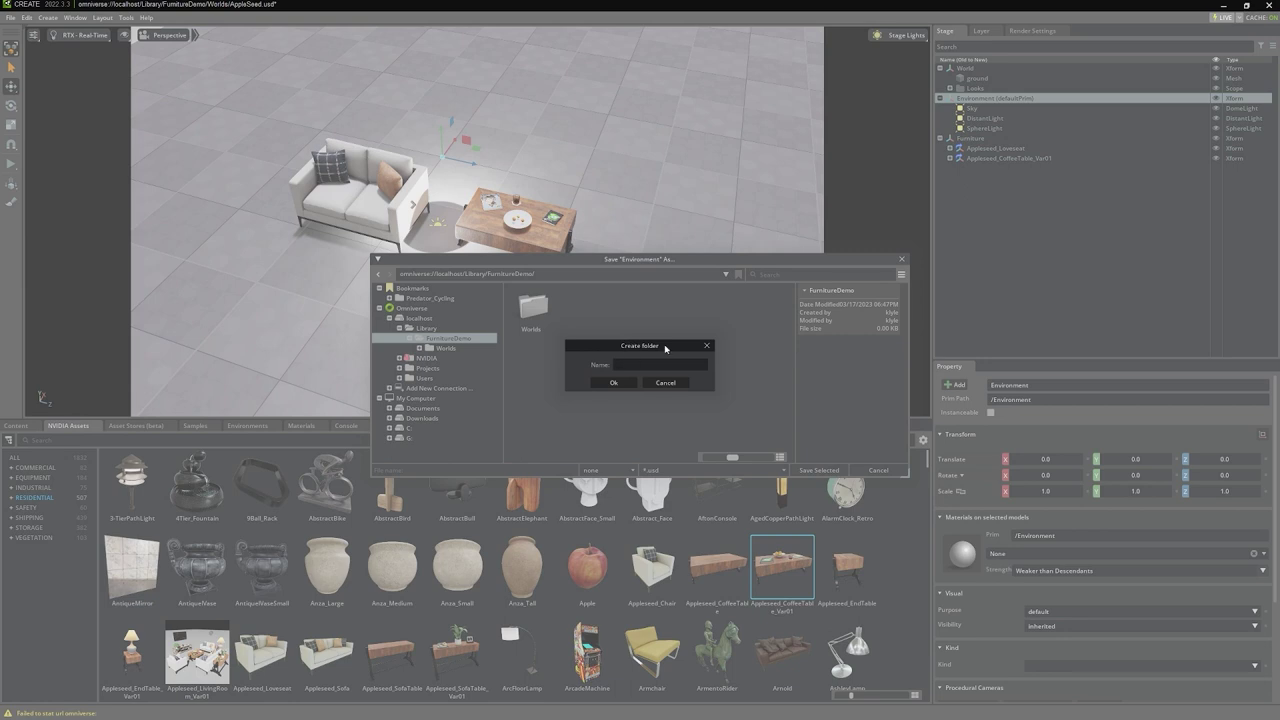
{"action": "type", "text": "Lighting"}
{"action": "key", "text": "Return"}
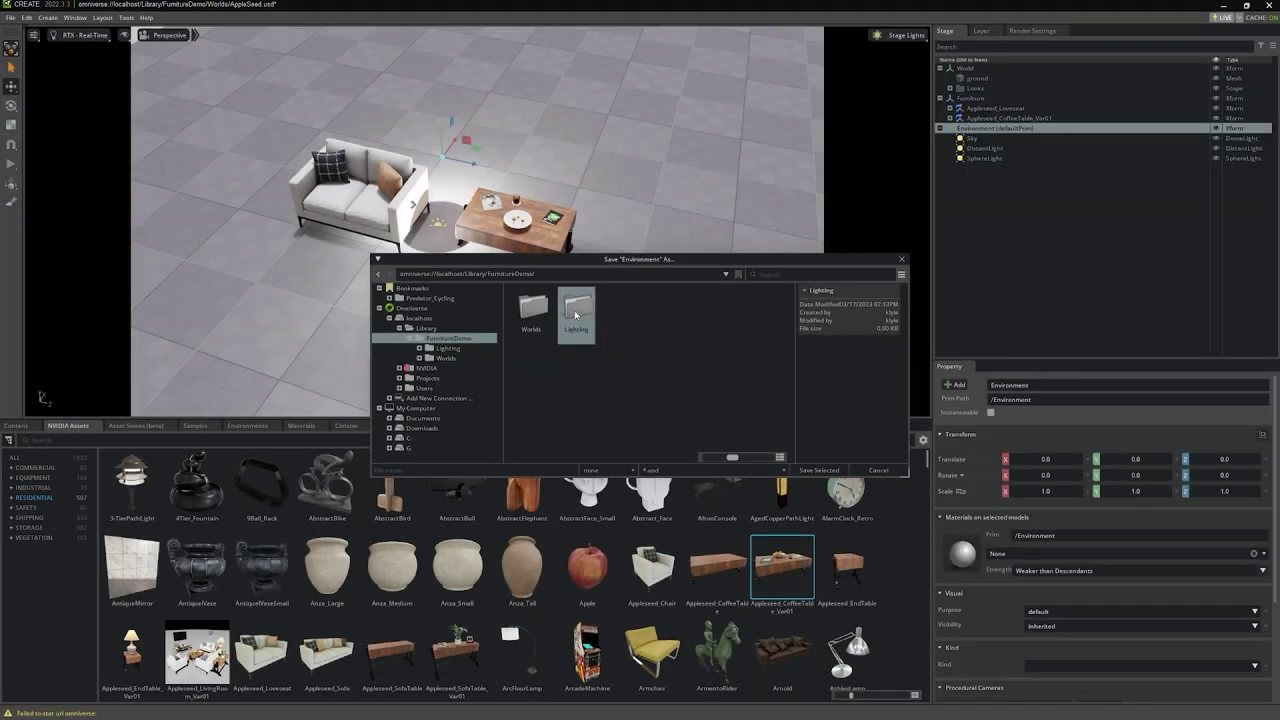
- Save the selected Environment group as Lighting_SphereLight inside the Lighting folder
{"action": "double_click", "coordinate": [575, 310]}
{"action": "left_click", "coordinate": [484, 469]}
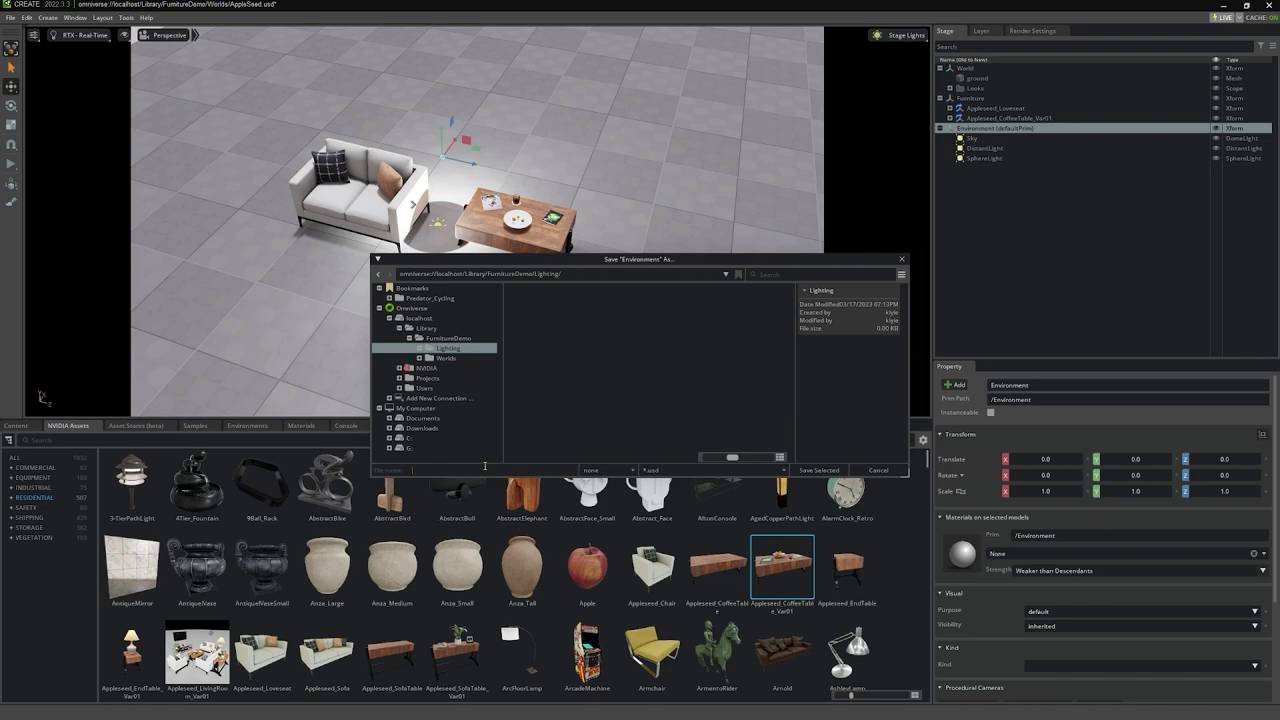
{"action": "type", "text": "Lighting_SphereLight"}
{"action": "left_click", "coordinate": [819, 470]}
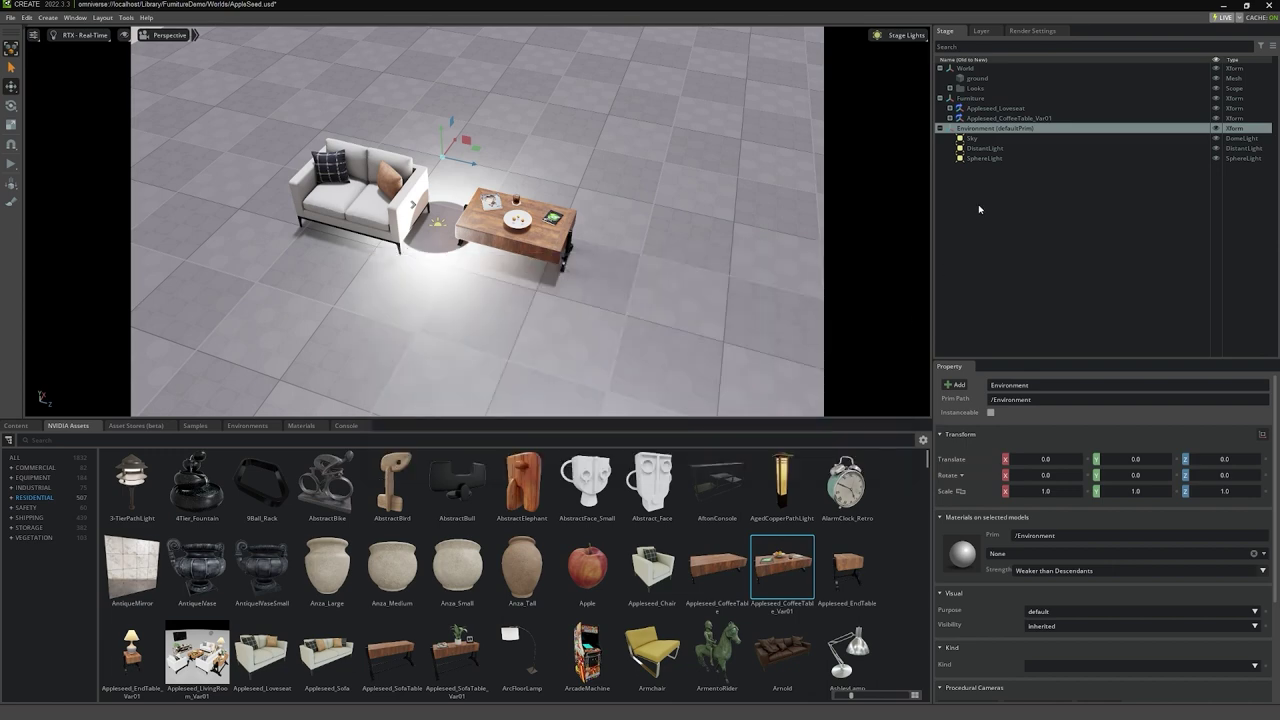
- Replace the Environment group and its lights with the saved Lighting_SphereLight USD file from FurnitureDemo's Lighting folder
{"action": "left_click", "coordinate": [1000, 158], "text": "shift"}
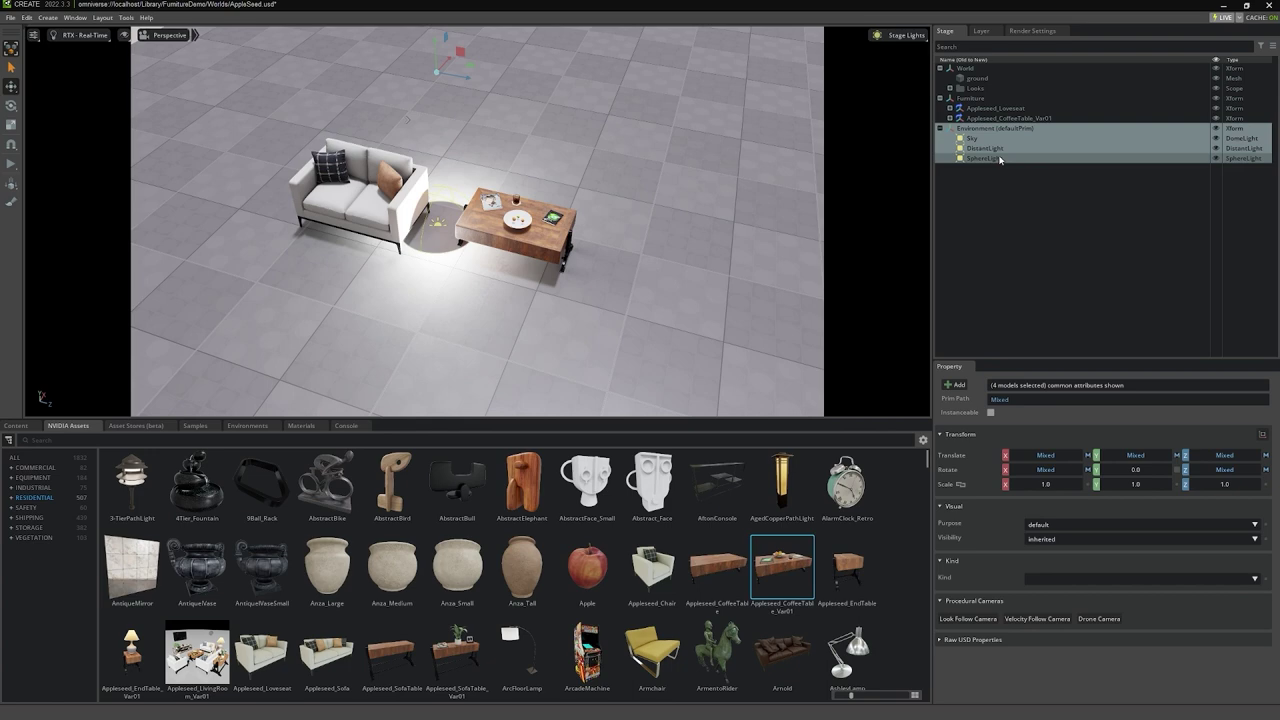
{"action": "key", "text": "Delete"}
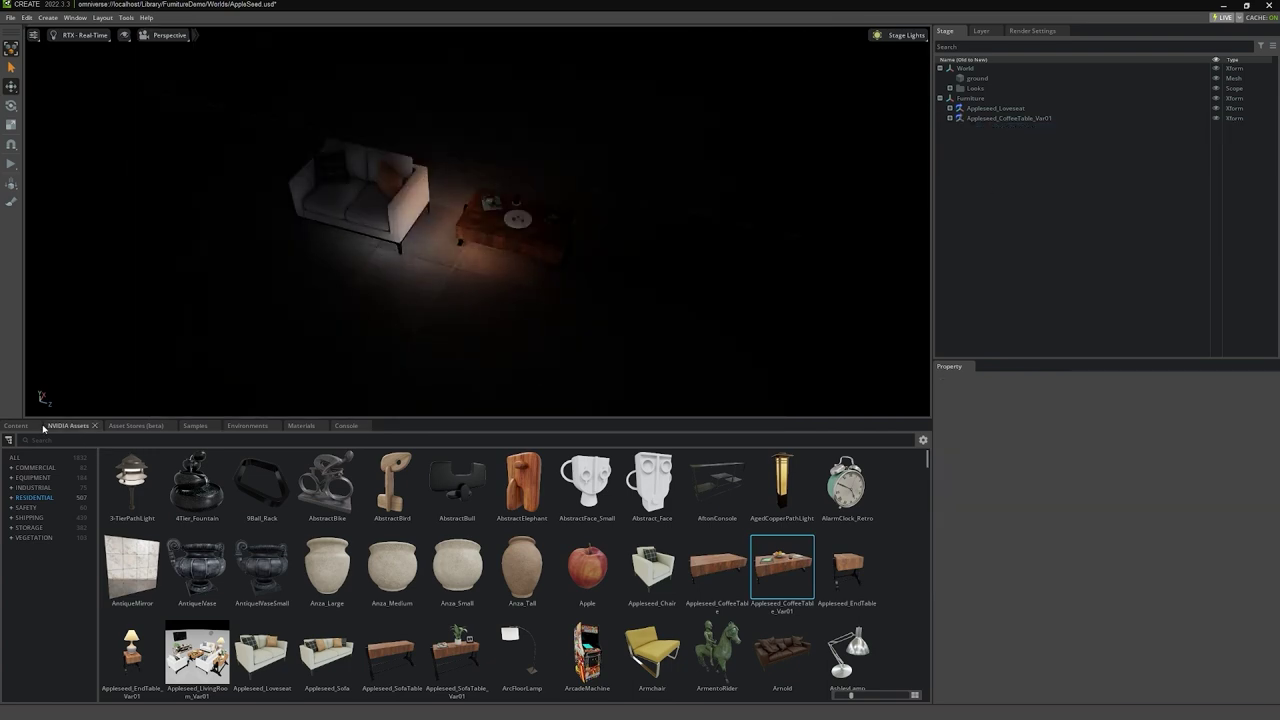
{"action": "left_click", "coordinate": [15, 426]}
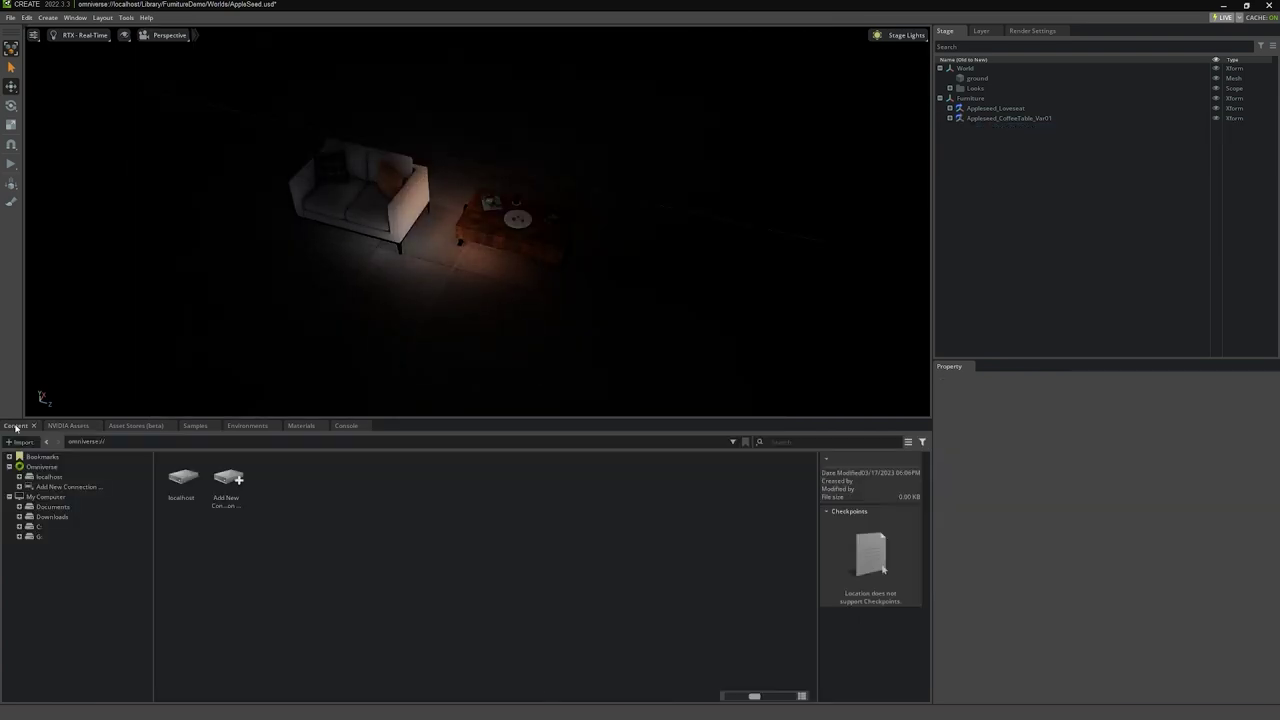
{"action": "double_click", "coordinate": [178, 486]}
{"action": "double_click", "coordinate": [177, 489]}
{"action": "double_click", "coordinate": [177, 489]}
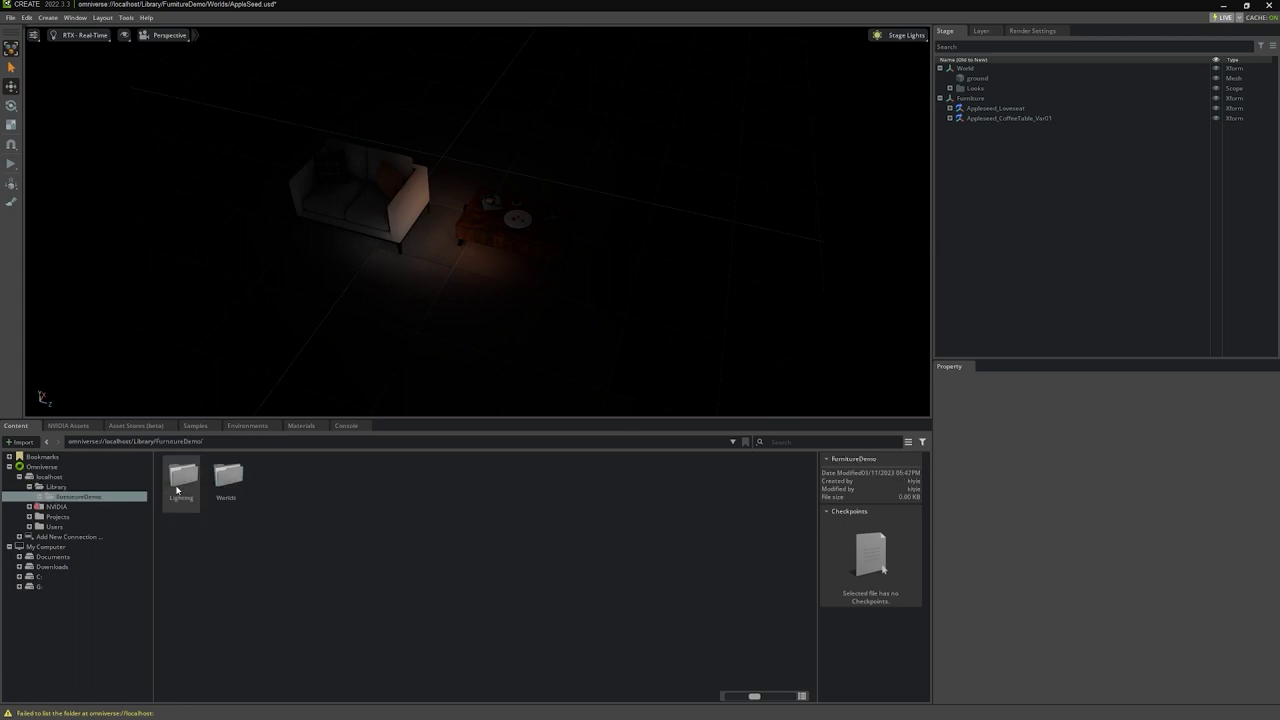
{"action": "double_click", "coordinate": [178, 490]}
{"action": "left_click_drag", "start_coordinate": [177, 489], "coordinate": [431, 256]}
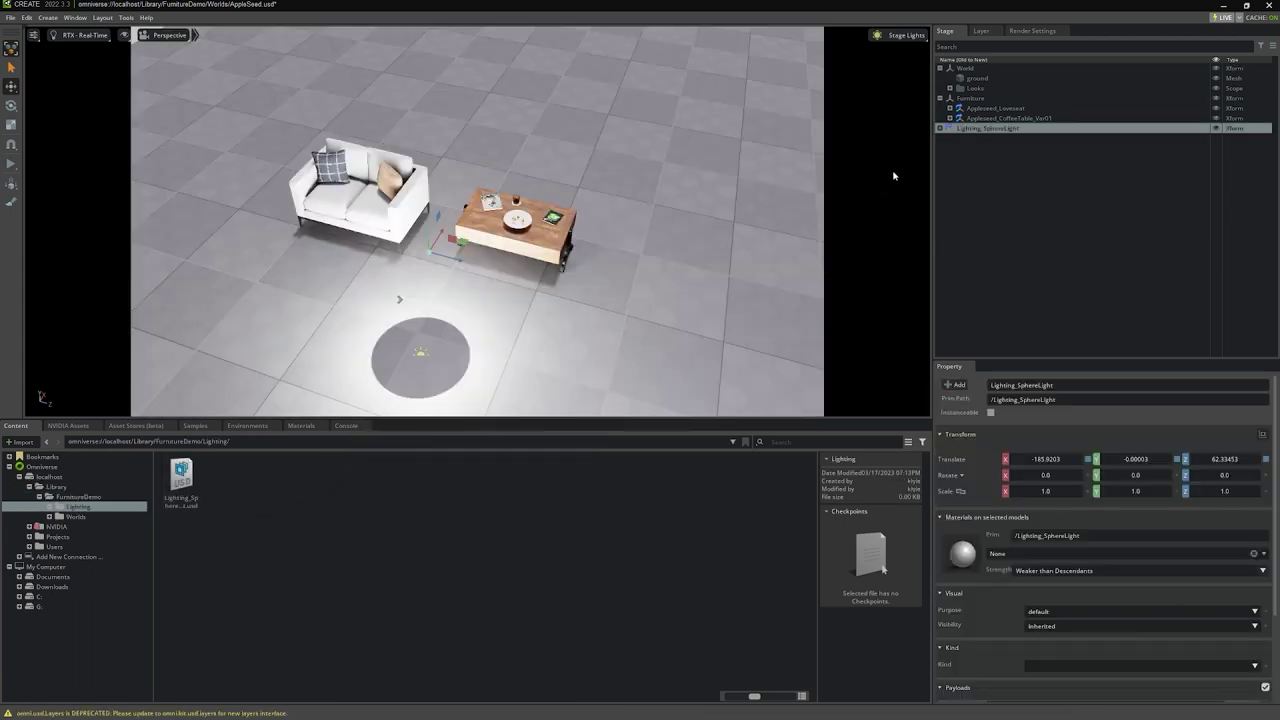
- Expand the Lighting_SphereLight payload and move it to about X -21, Z 14 so its light sits between loveseat and coffee table
{"action": "left_click", "coordinate": [940, 128]}
{"action": "left_click", "coordinate": [951, 138]}
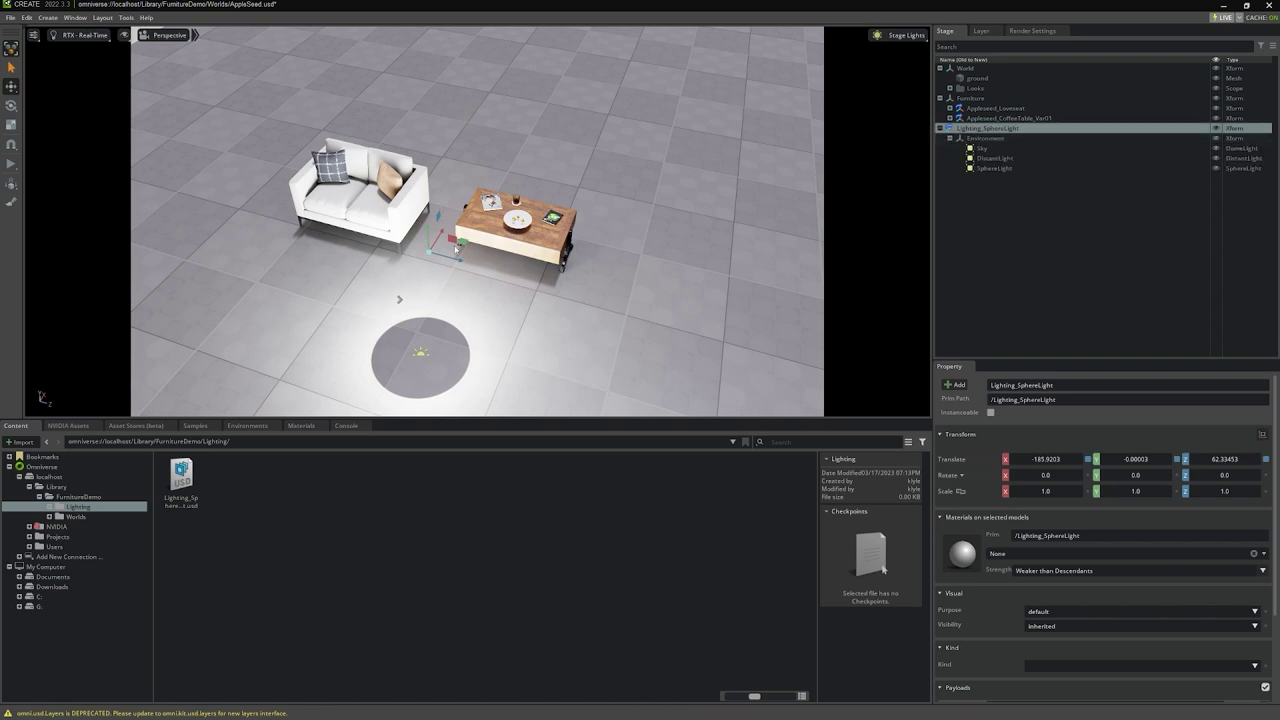
{"action": "left_click_drag", "start_coordinate": [455, 250], "coordinate": [478, 130]}
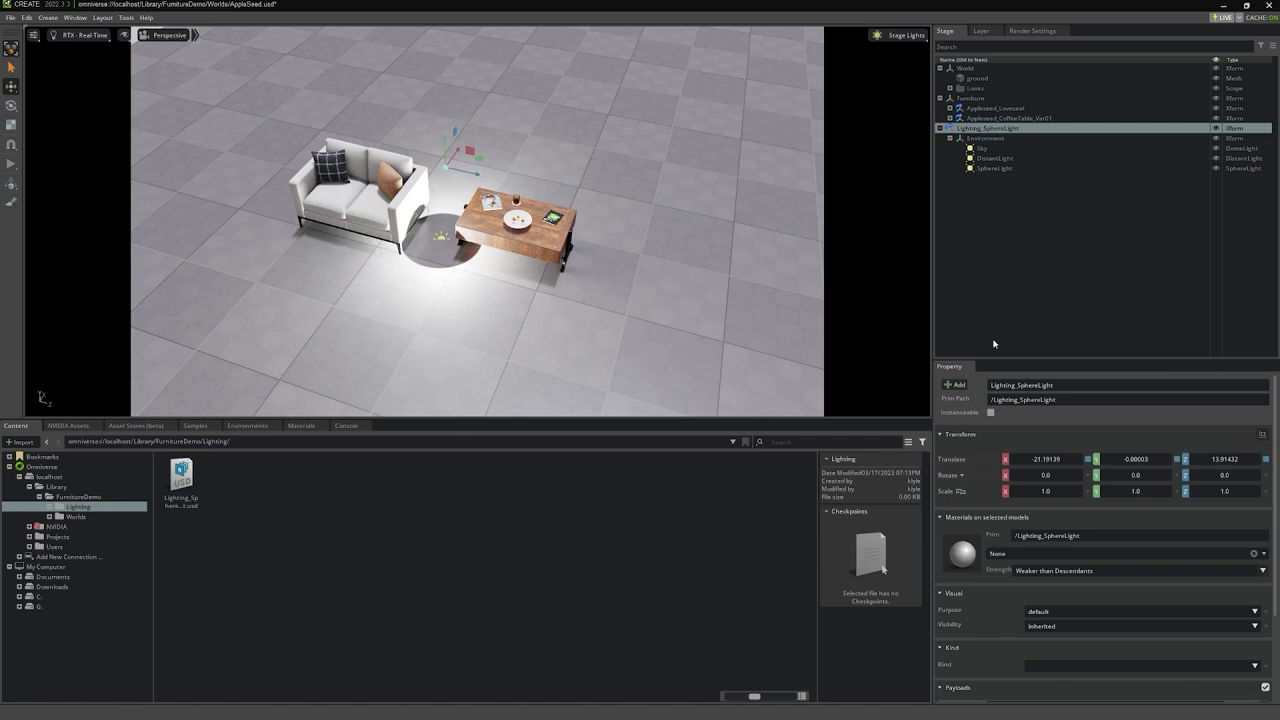
- Move the SphereLight inside the payload's Environment to about X -208, Z 90, in front of the furniture
{"action": "left_click", "coordinate": [992, 148]}
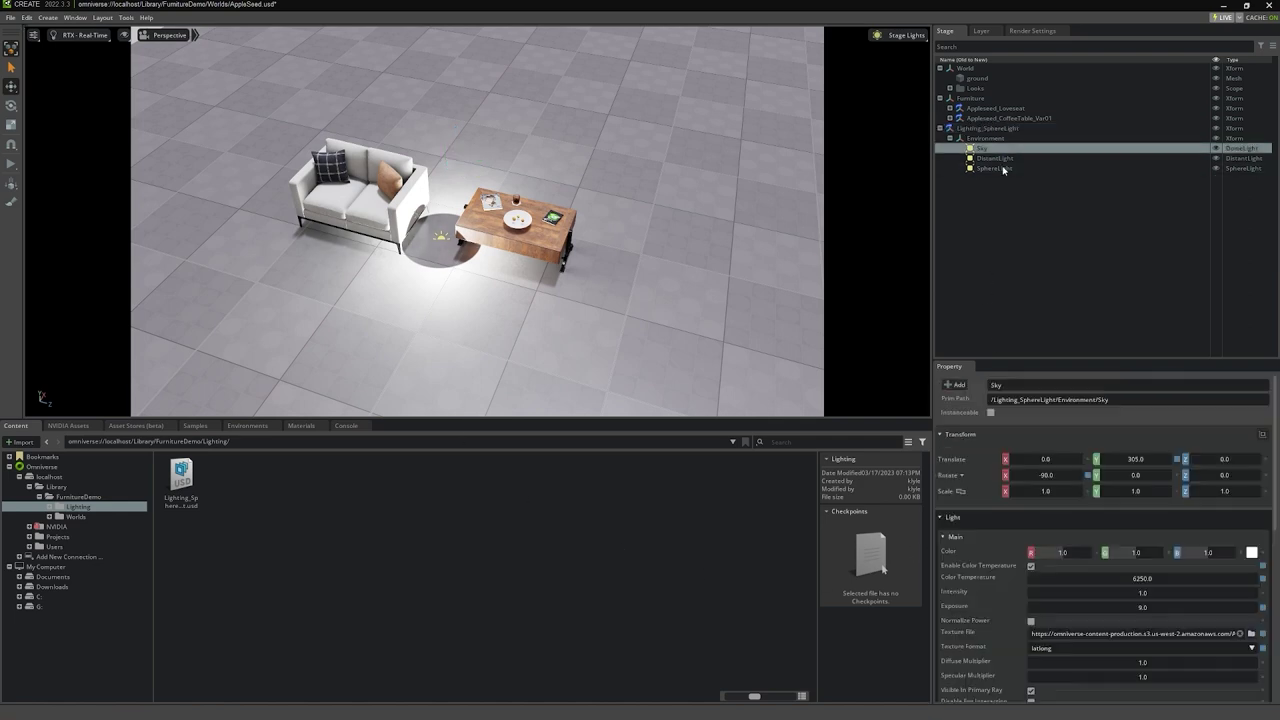
{"action": "left_click", "coordinate": [1003, 169]}
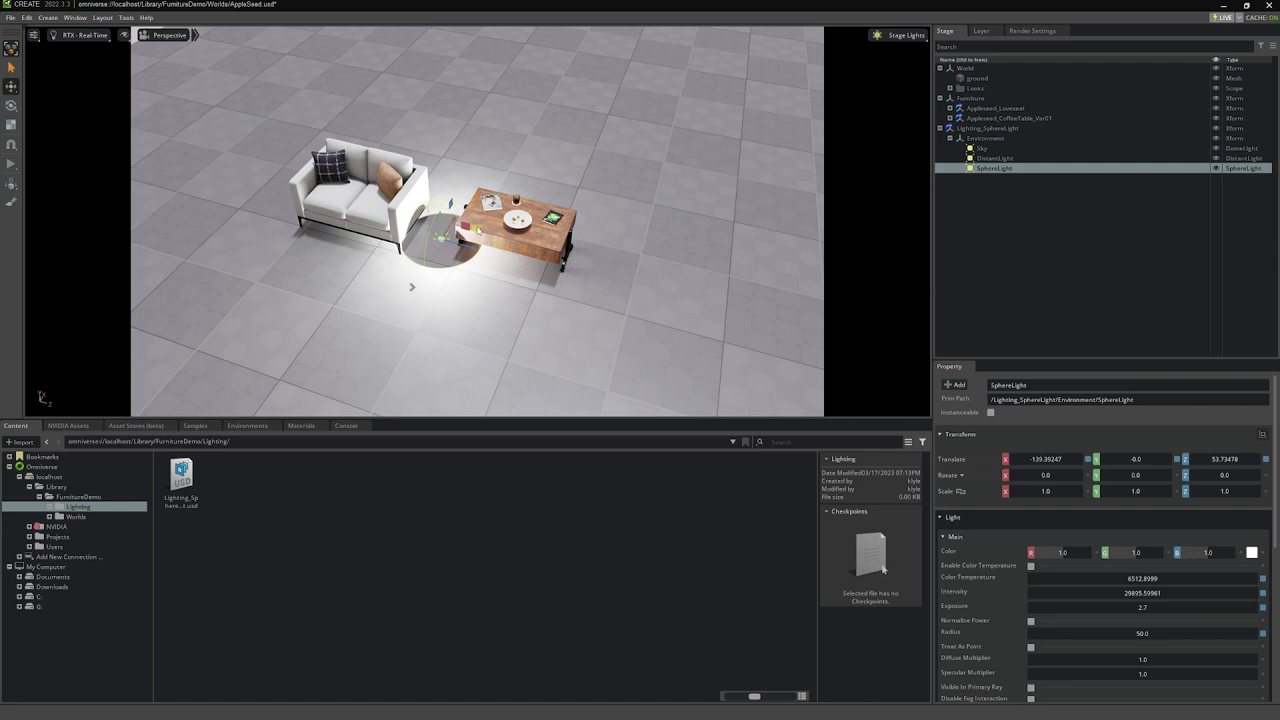
- Unload the Lighting_SphereLight payload to examine the raw USD properties overridden on its SphereLight, and load it again
{"action": "left_click", "coordinate": [988, 128]}
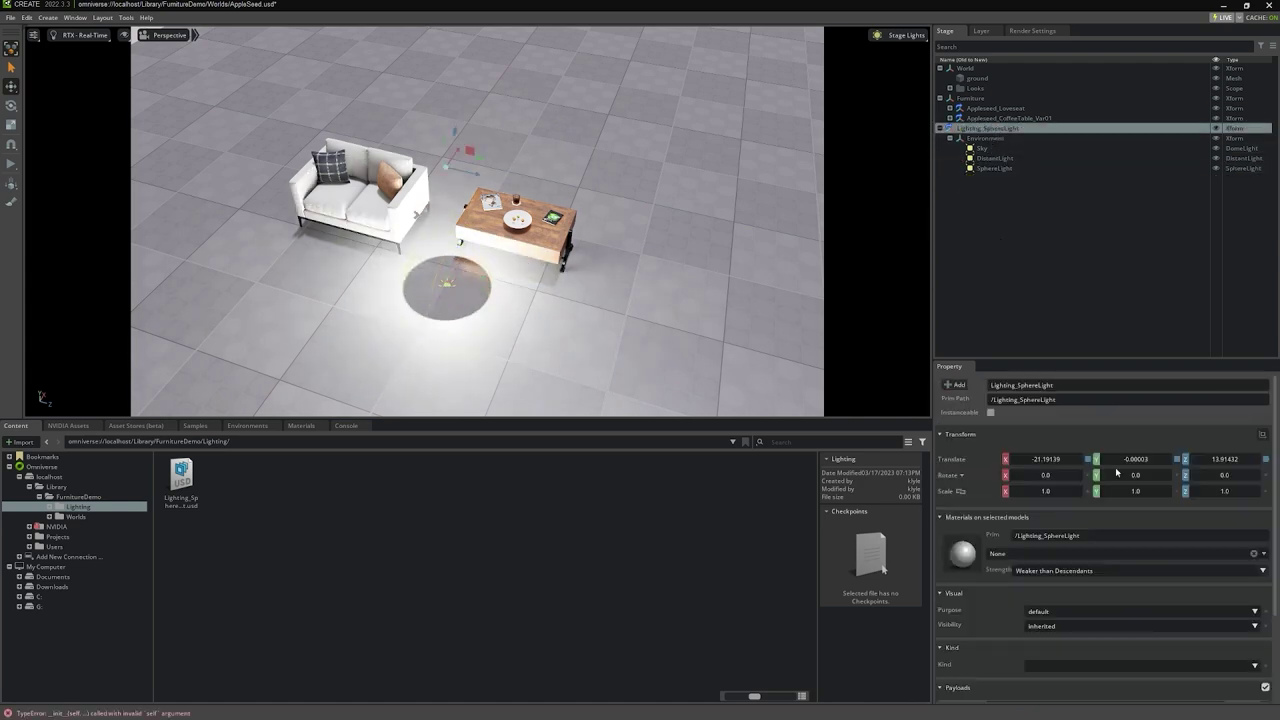
{"action": "scroll", "coordinate": [1117, 472], "scroll_direction": "down", "scroll_amount": 3}
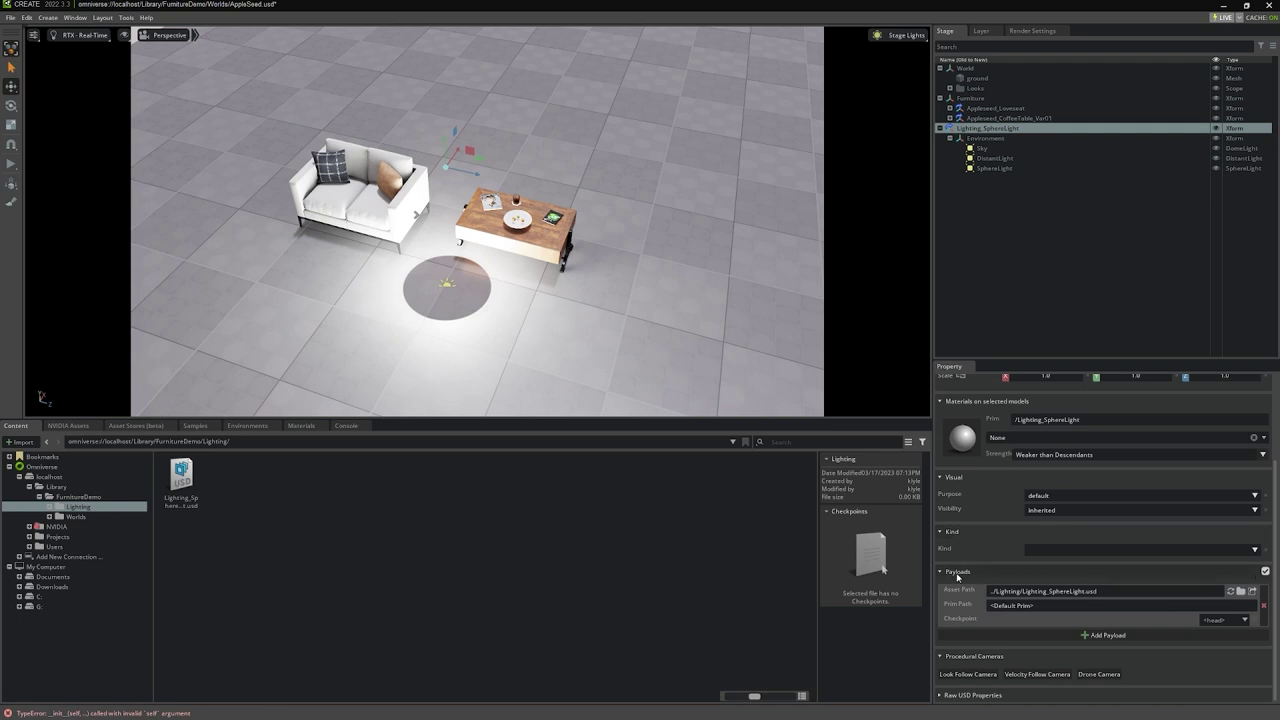
{"action": "left_click", "coordinate": [1265, 572]}
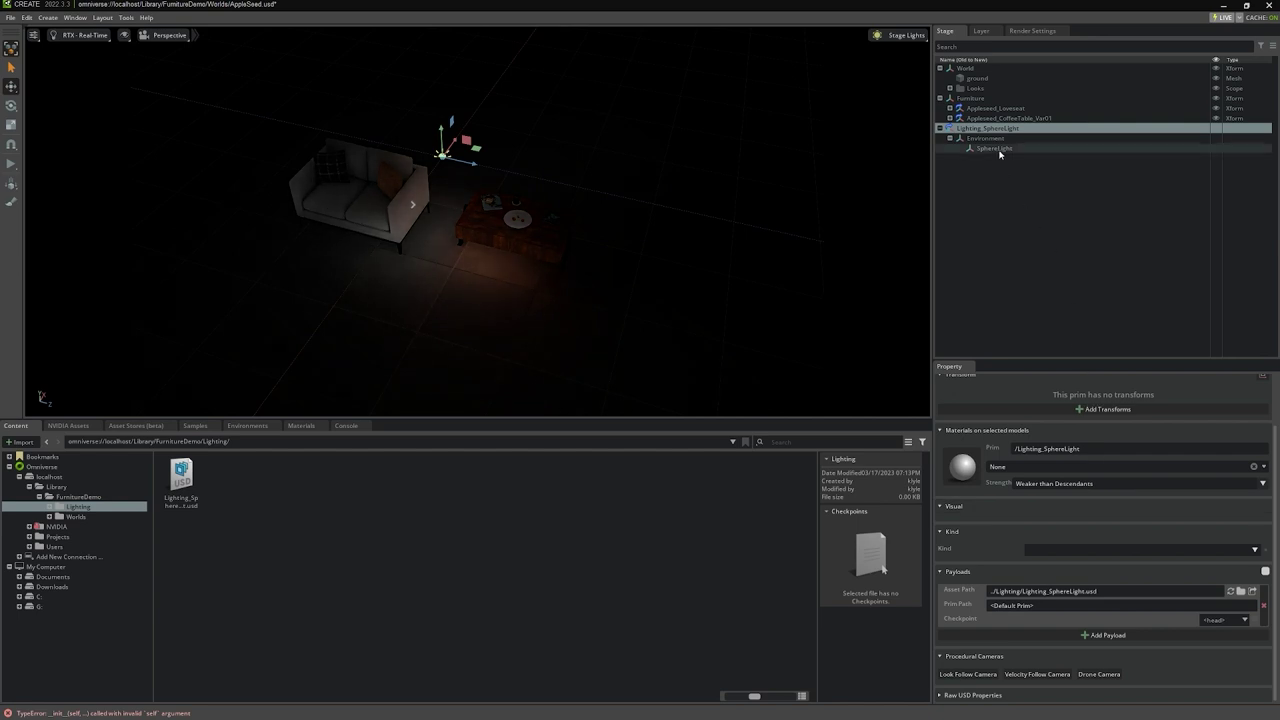
{"action": "left_click", "coordinate": [998, 149]}
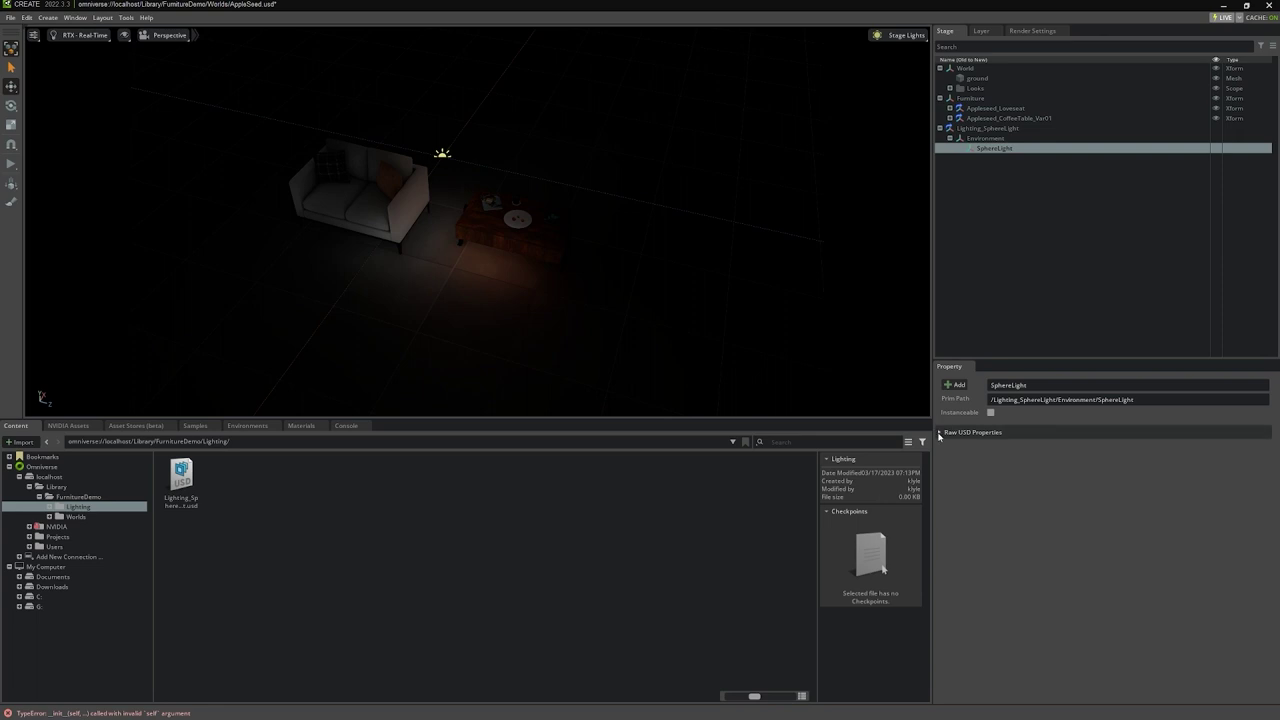
{"action": "left_click", "coordinate": [960, 434]}
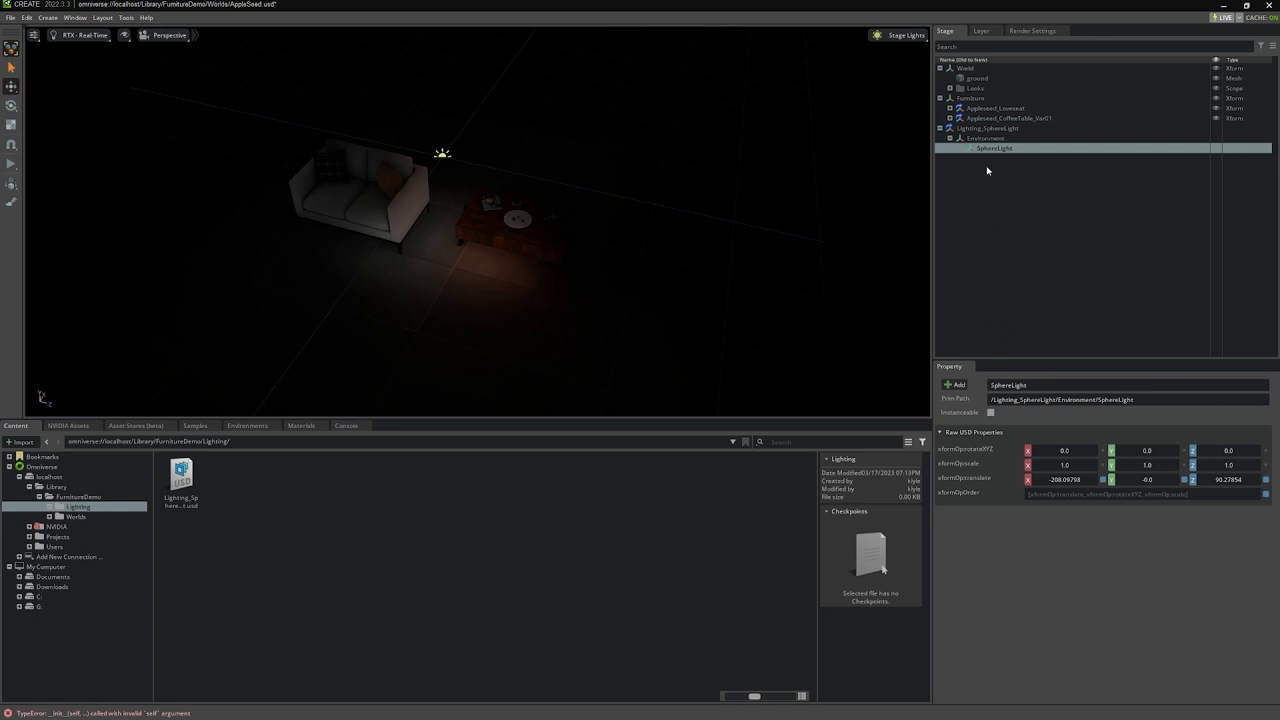
{"action": "left_click", "coordinate": [965, 129]}
{"action": "left_click", "coordinate": [1265, 432]}
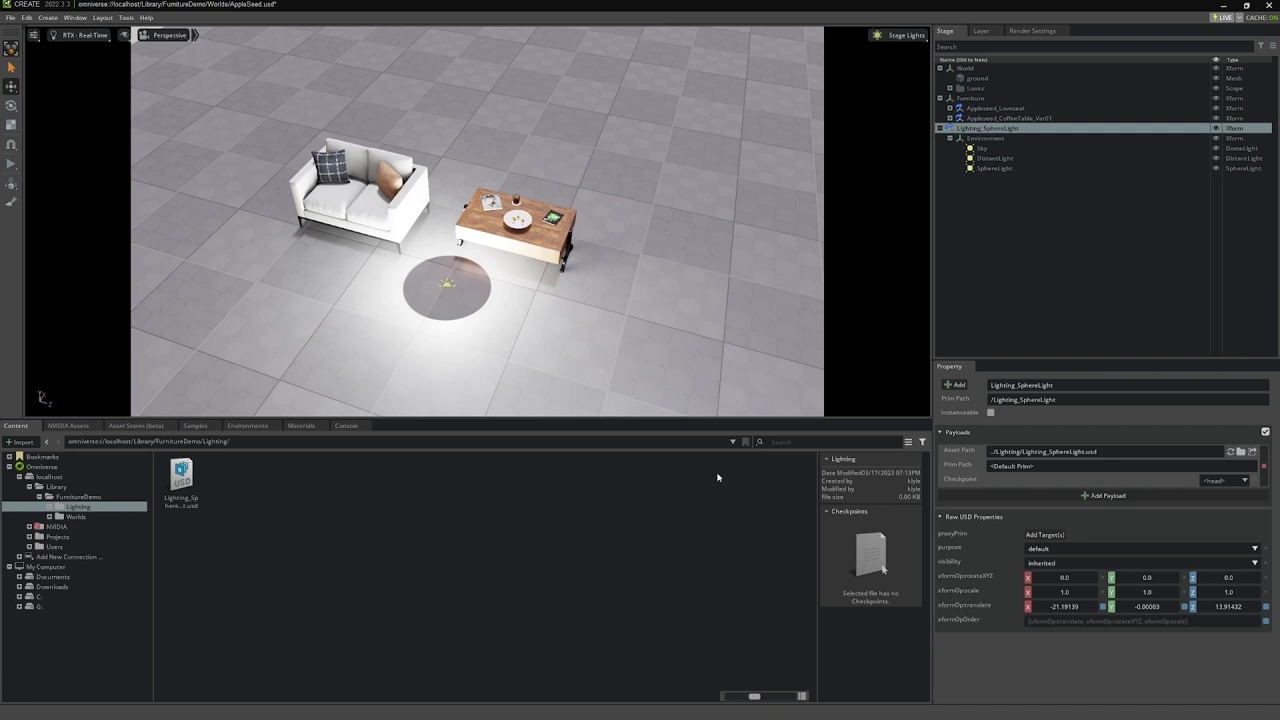
- In the chess set stage's layers, mute materials.usd and chess_layout.usd to compare the scene, and unmute both
{"action": "left_click", "coordinate": [986, 33]}
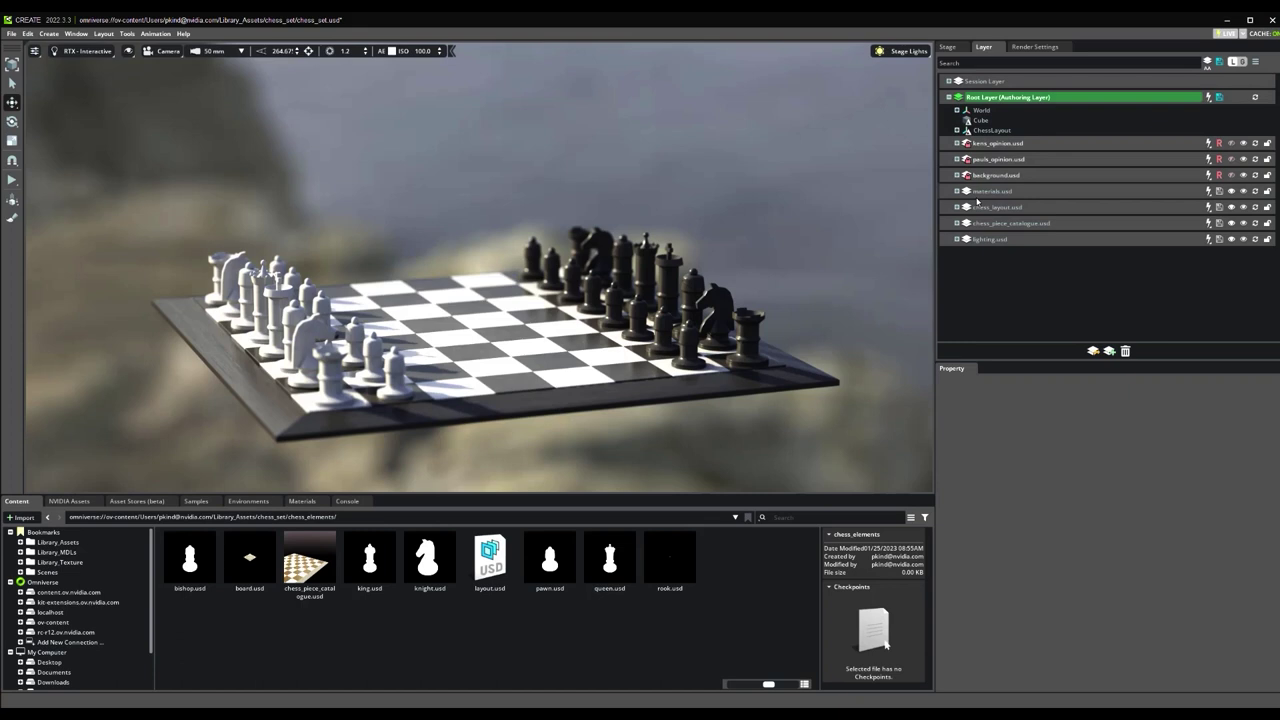
{"action": "left_click", "coordinate": [1231, 191]}
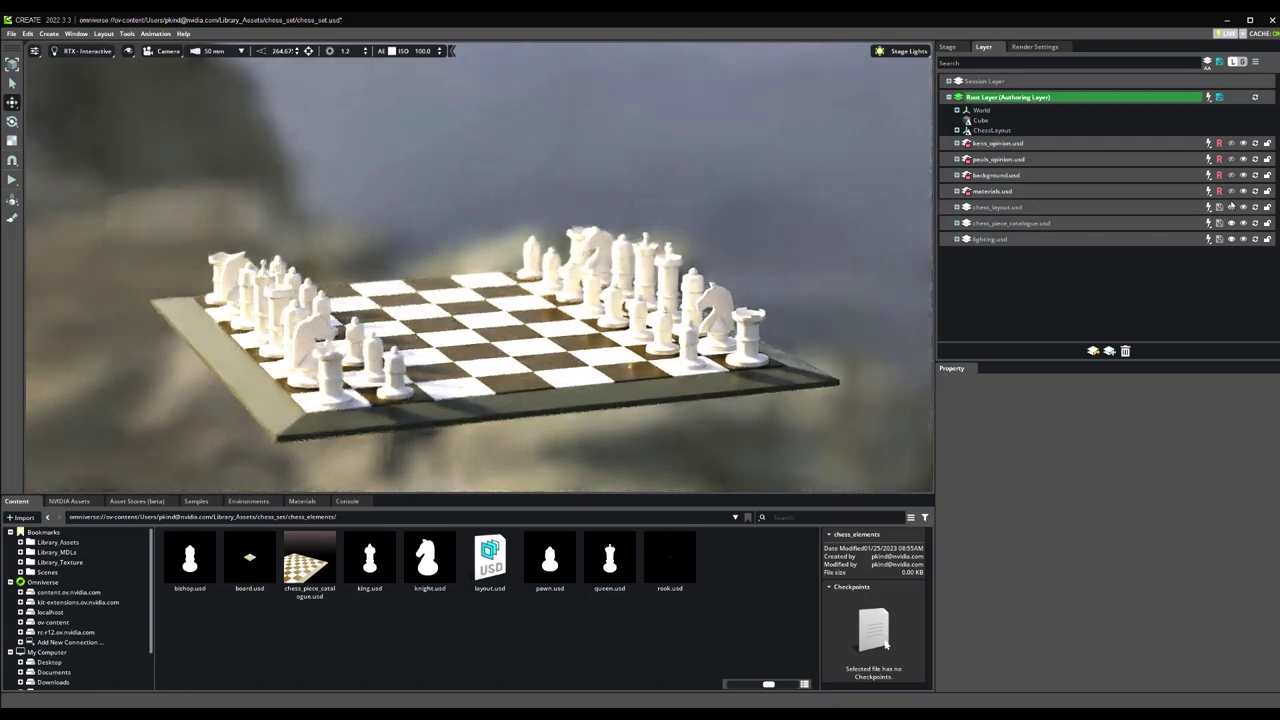
{"action": "left_click", "coordinate": [1231, 207]}
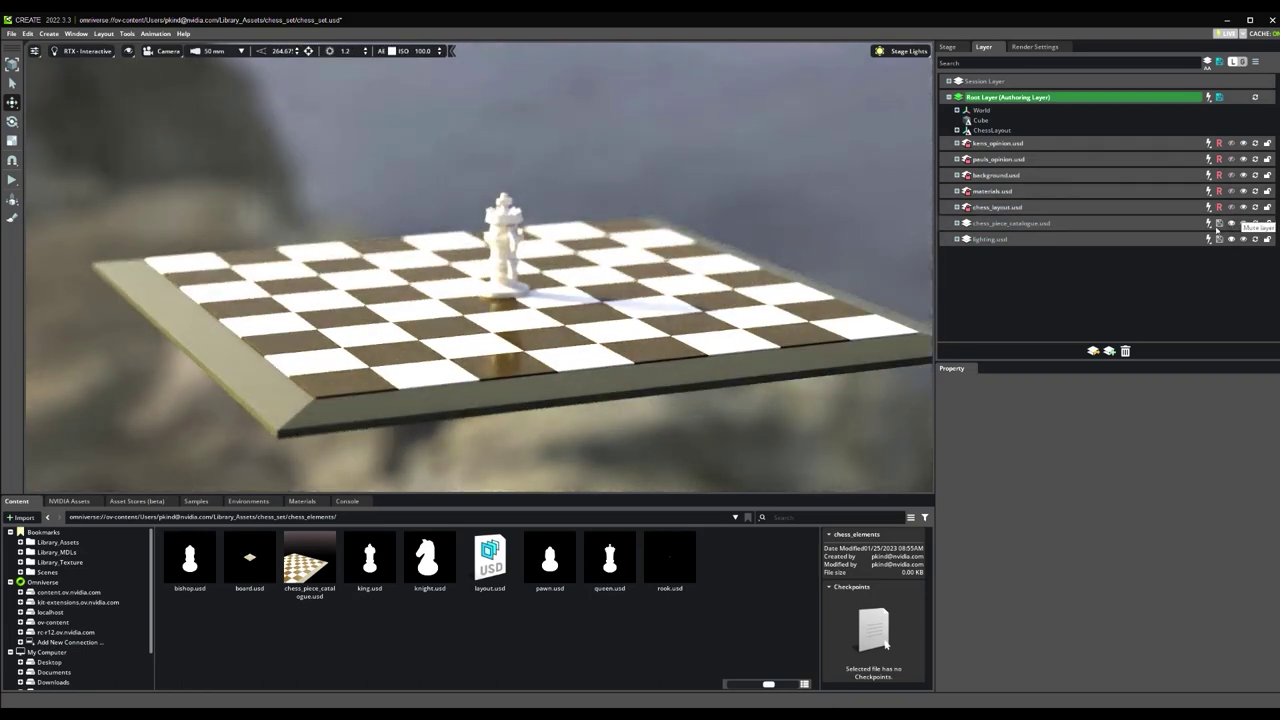
{"action": "left_click_drag", "start_coordinate": [356, 318], "coordinate": [425, 340], "text": "alt"}
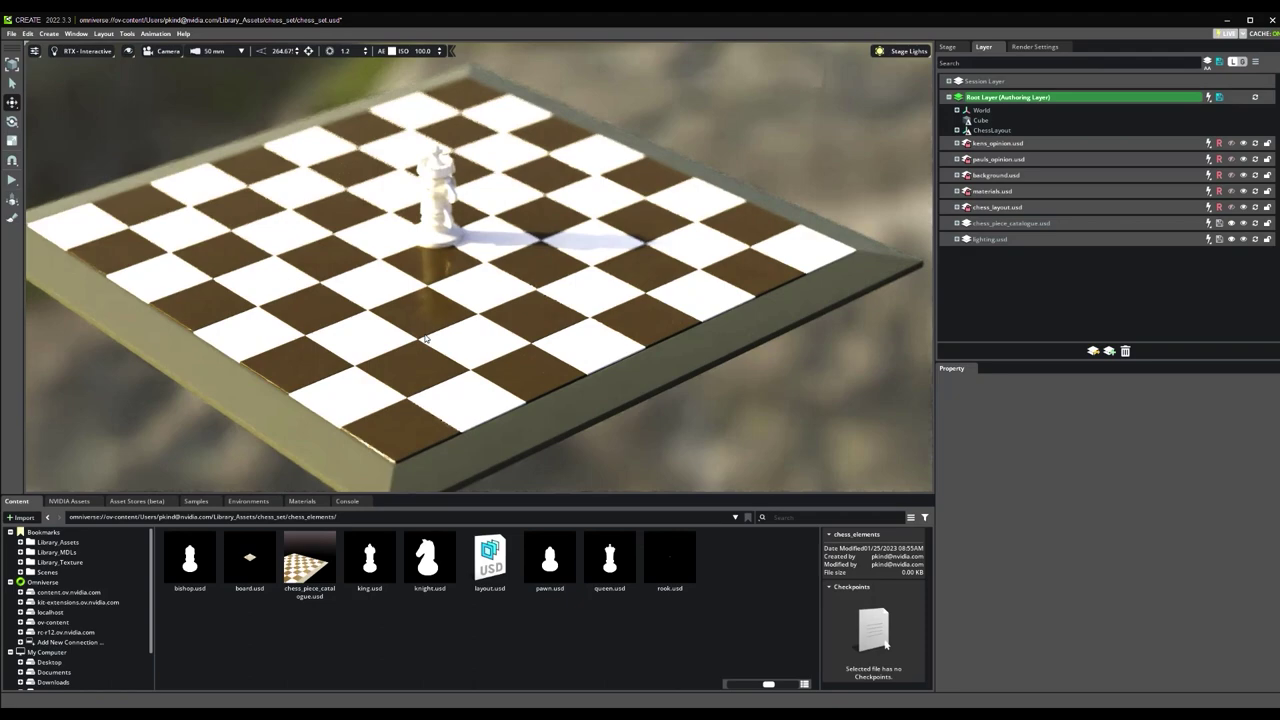
{"action": "left_click_drag", "start_coordinate": [424, 338], "coordinate": [334, 302], "text": "alt"}
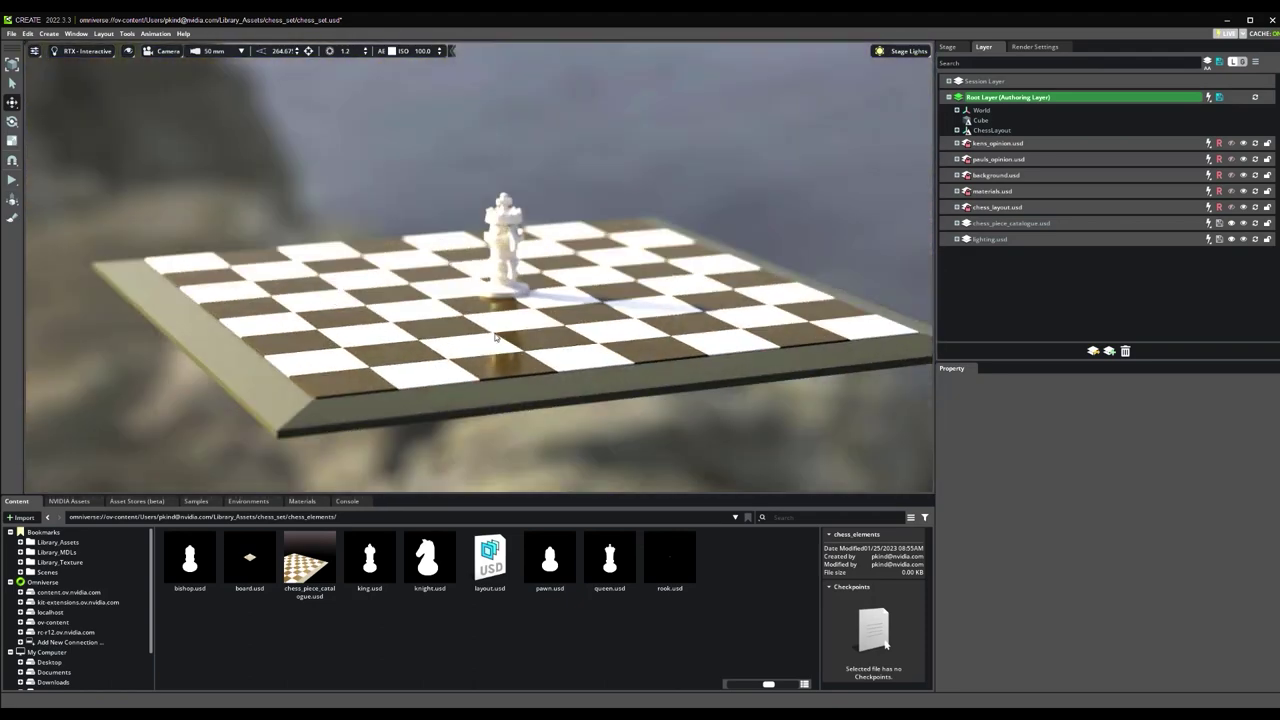
{"action": "left_click", "coordinate": [1231, 223]}
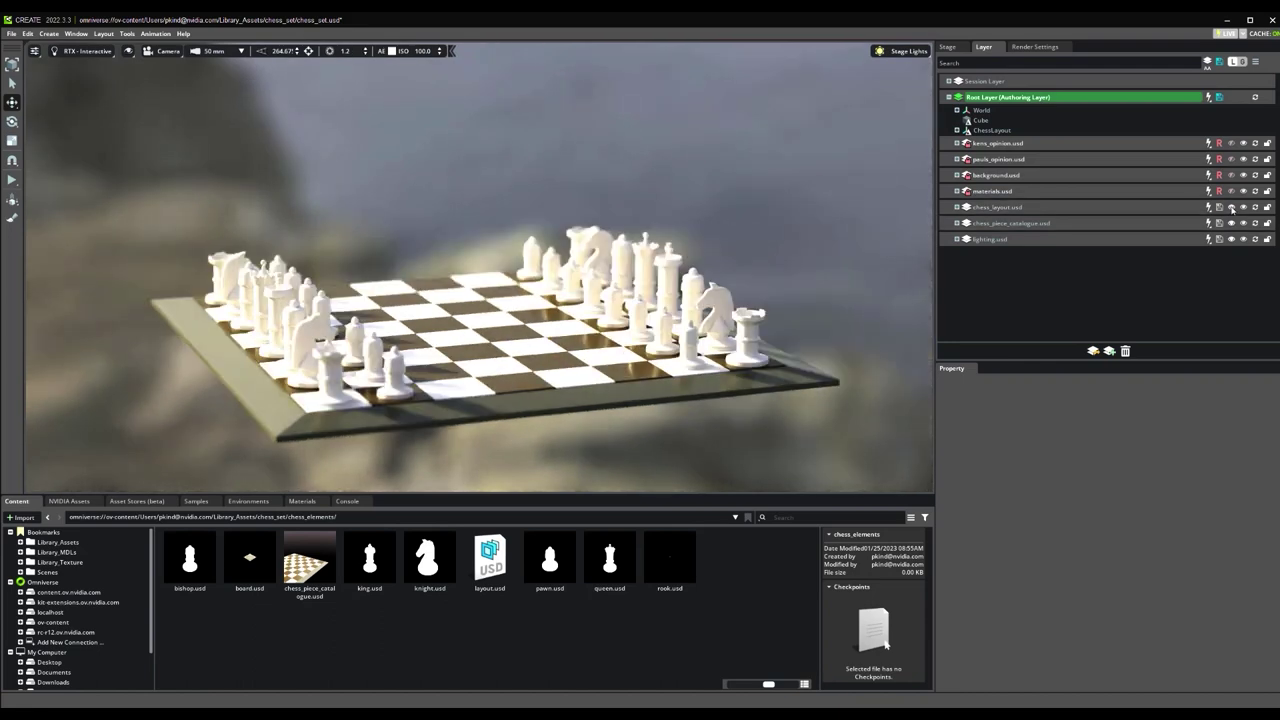
{"action": "left_click", "coordinate": [1231, 191]}
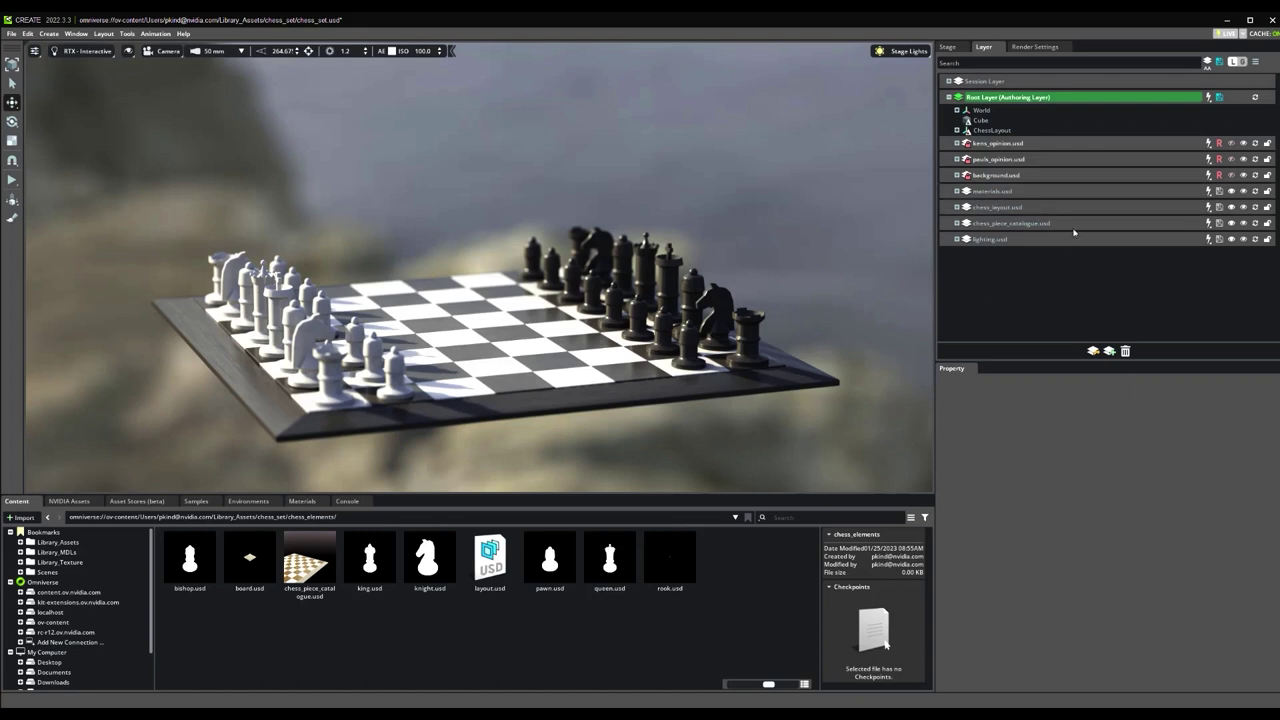
- Mute the materials.usd and chess_layout.usd layers again and view the stacked chess pieces from above
{"action": "left_click", "coordinate": [1231, 191]}
{"action": "left_click", "coordinate": [1231, 207]}
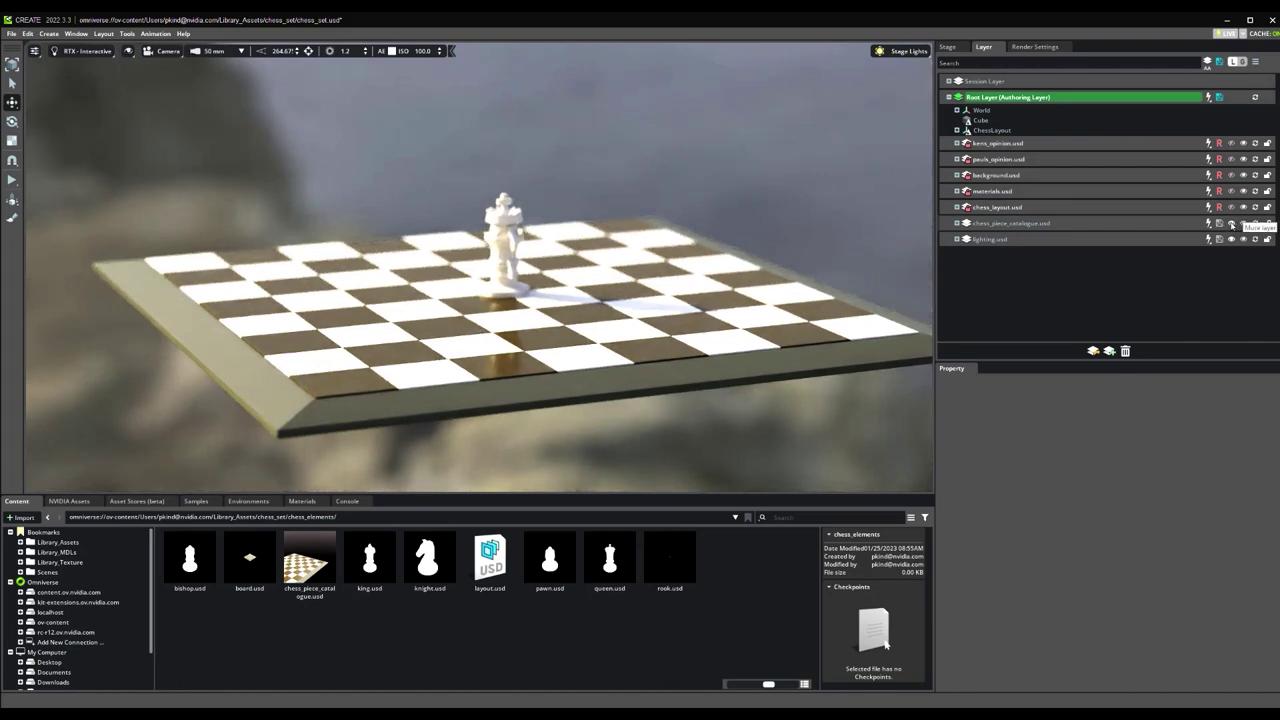
{"action": "left_click_drag", "start_coordinate": [332, 301], "coordinate": [508, 337], "text": "alt"}
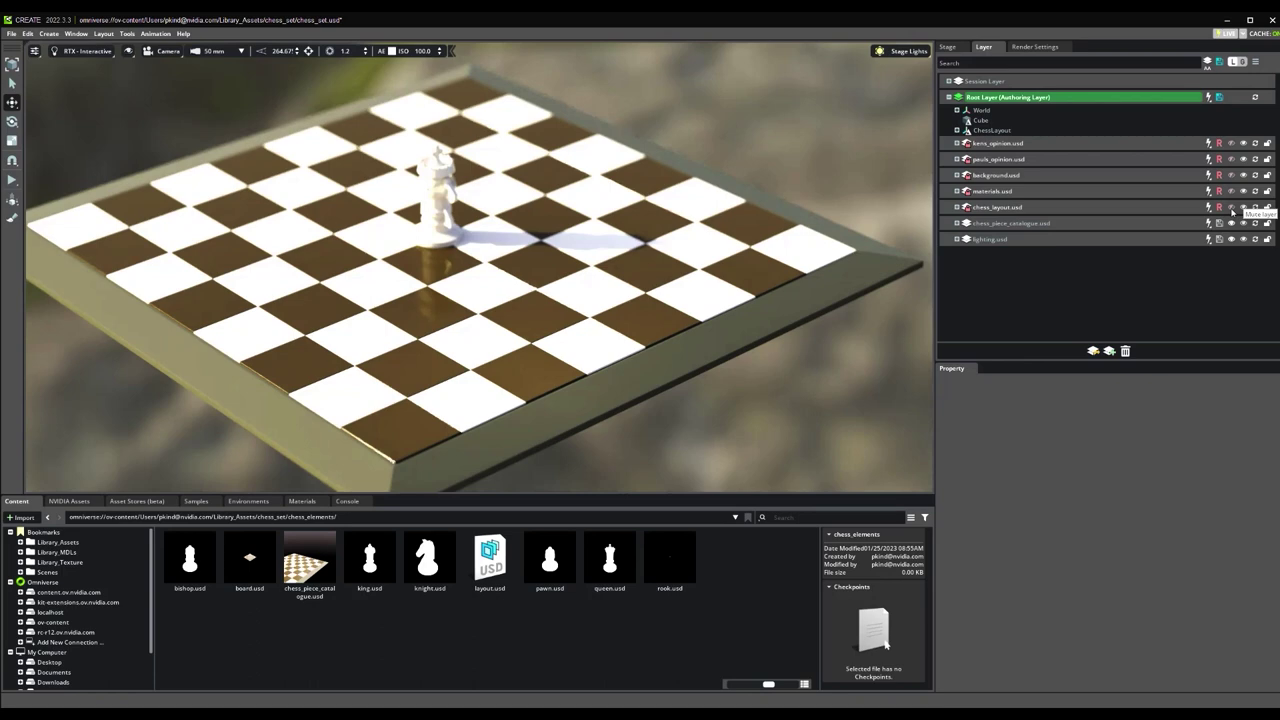
- Unmute the chess set's chess_layout.usd, materials.usd, background.usd and both opinion layers, and view the complete scene
{"action": "left_click", "coordinate": [1231, 207]}
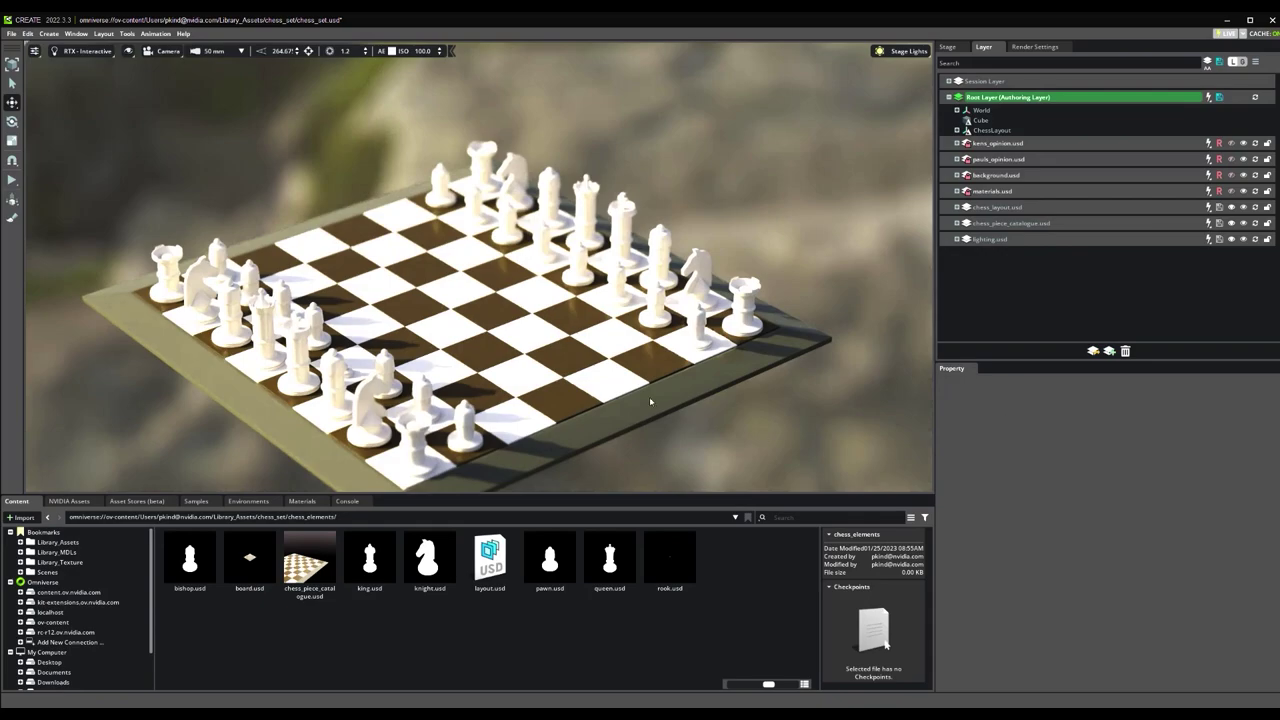
{"action": "left_click_drag", "start_coordinate": [649, 396], "coordinate": [703, 389], "text": "alt"}
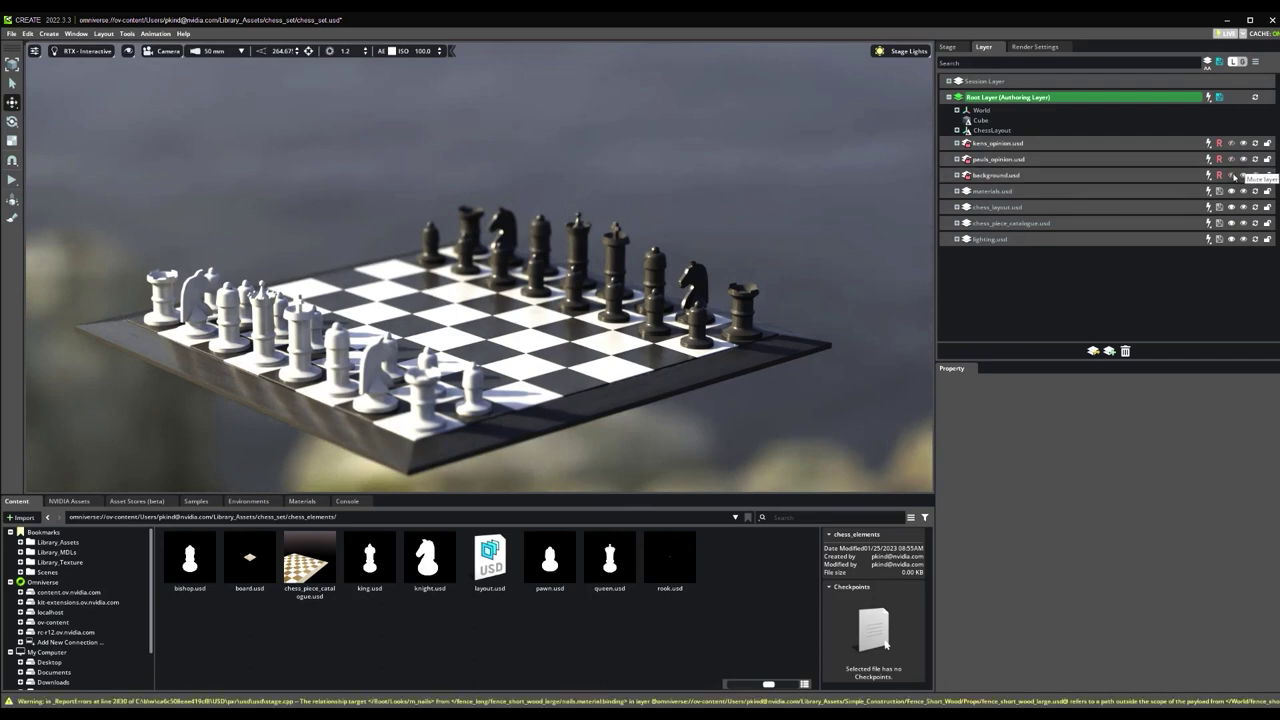
{"action": "left_click", "coordinate": [1232, 176]}
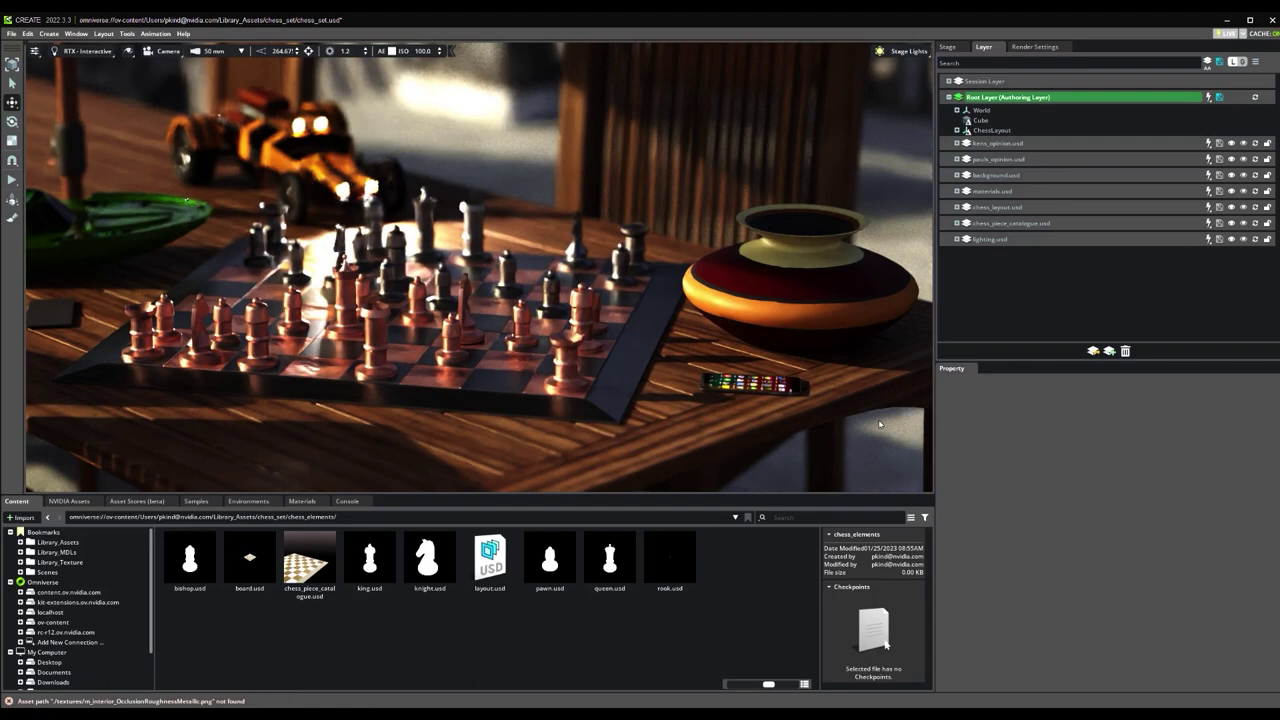
{"action": "left_click_drag", "start_coordinate": [760, 395], "coordinate": [163, 404], "text": "alt"}
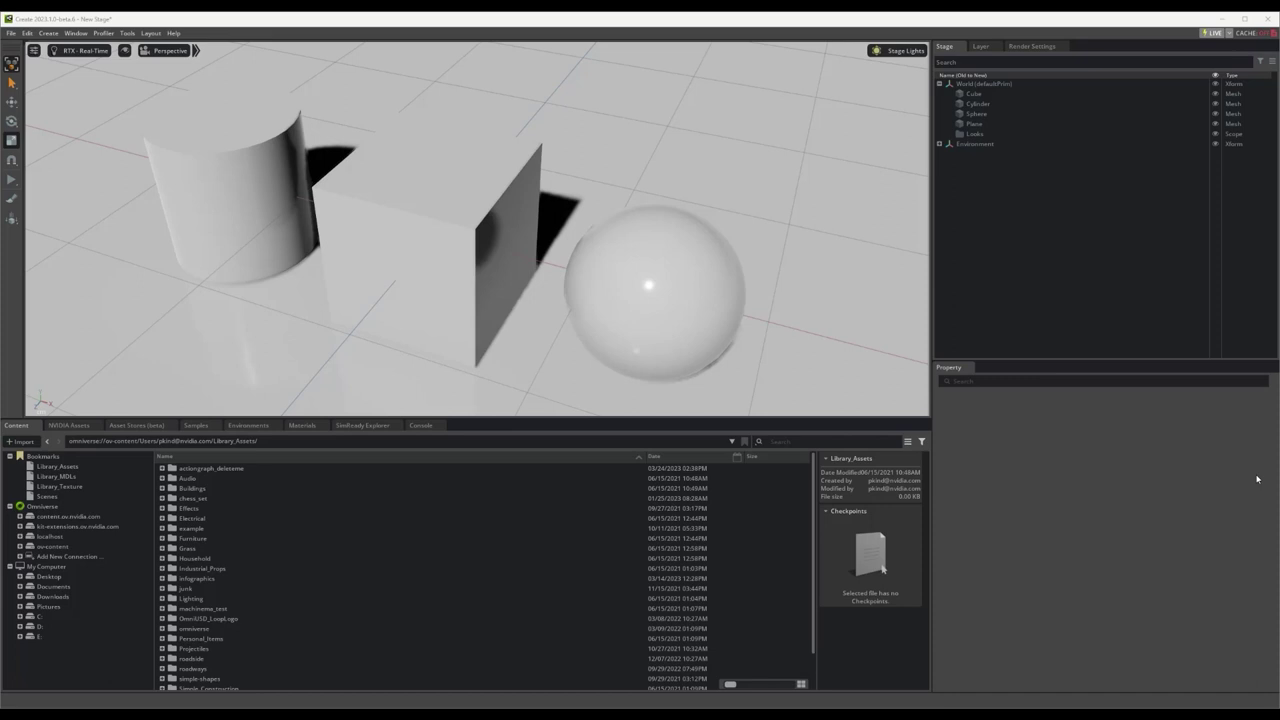
- Create an OmniPBR material and set its color tint to dark red with red 0.51351, green 0.0 and blue 0.0
{"action": "left_click", "coordinate": [48, 34]}
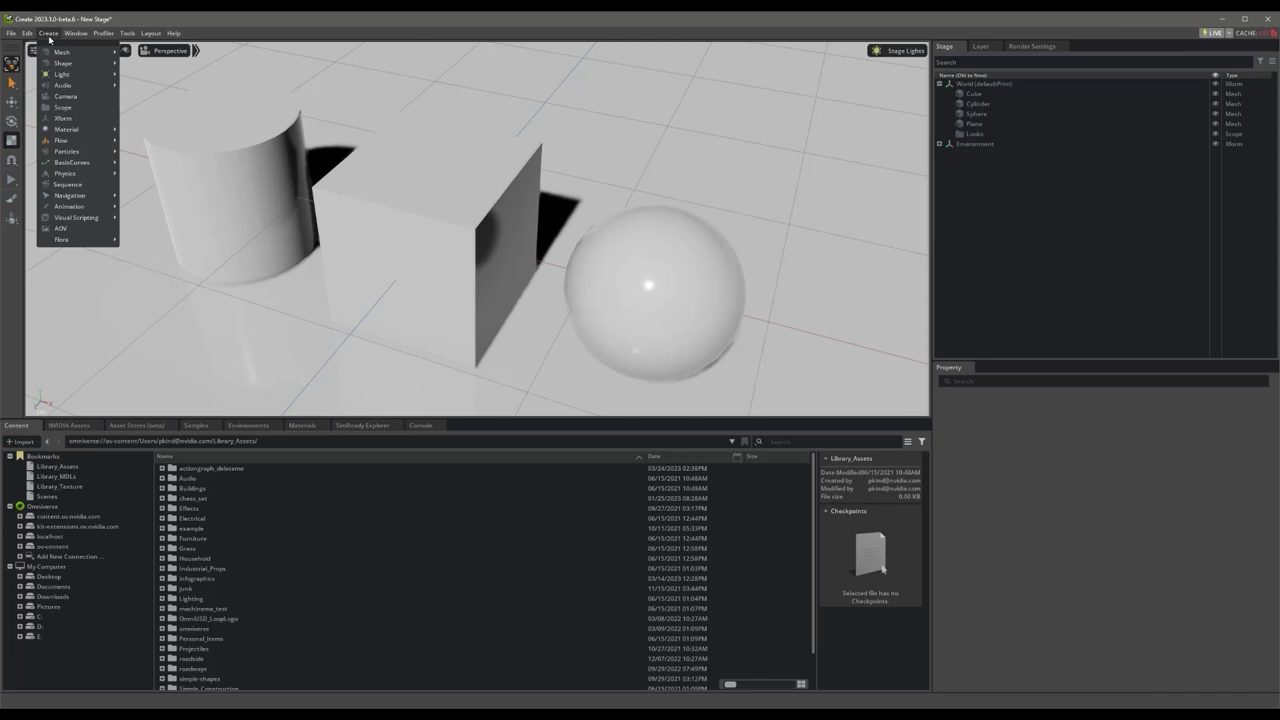
{"action": "mouse_move", "coordinate": [56, 132]}
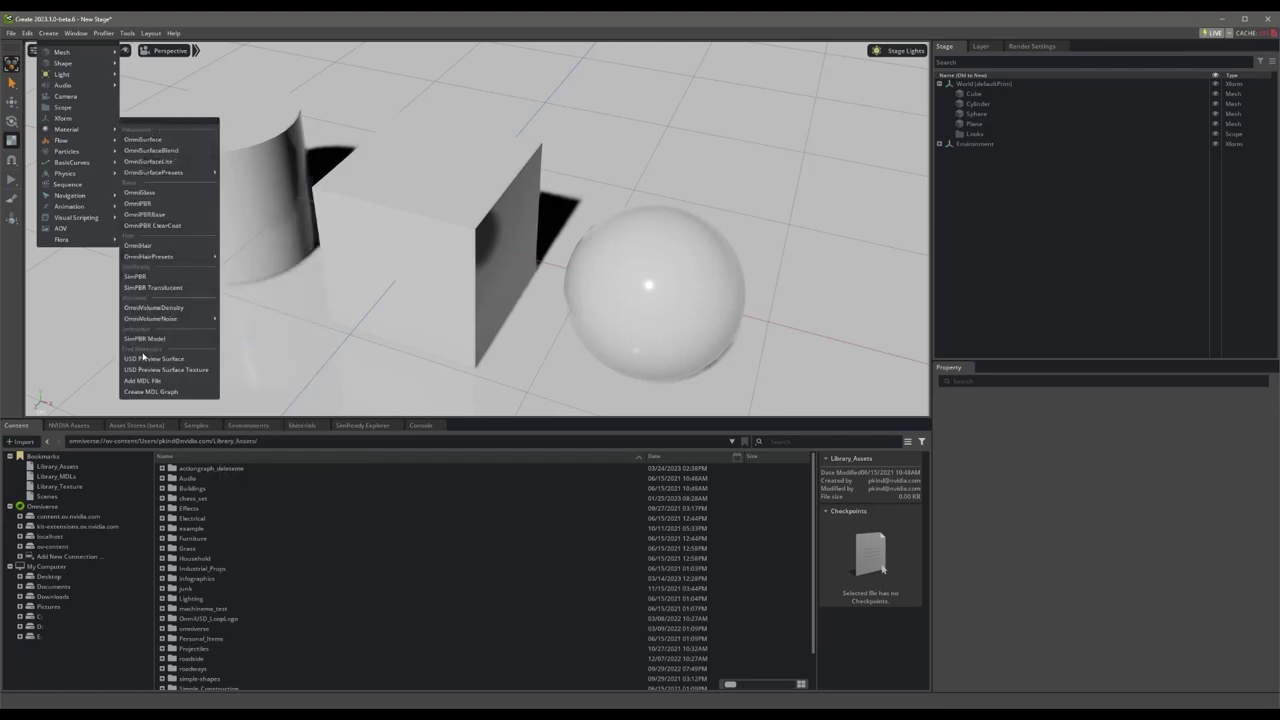
{"action": "left_click", "coordinate": [144, 204]}
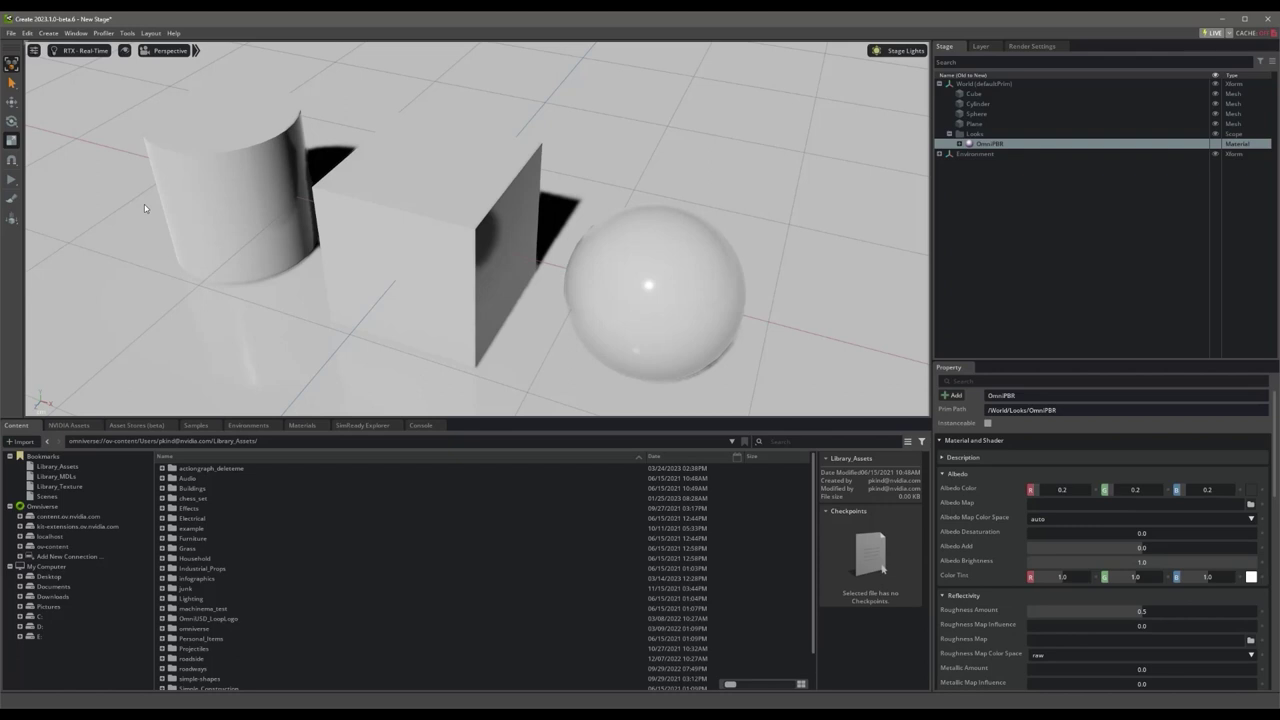
{"action": "left_click", "coordinate": [1251, 577]}
{"action": "left_click", "coordinate": [1217, 466]}
{"action": "left_click_drag", "start_coordinate": [1217, 466], "coordinate": [1223, 462]}
{"action": "left_click", "coordinate": [1075, 428]}
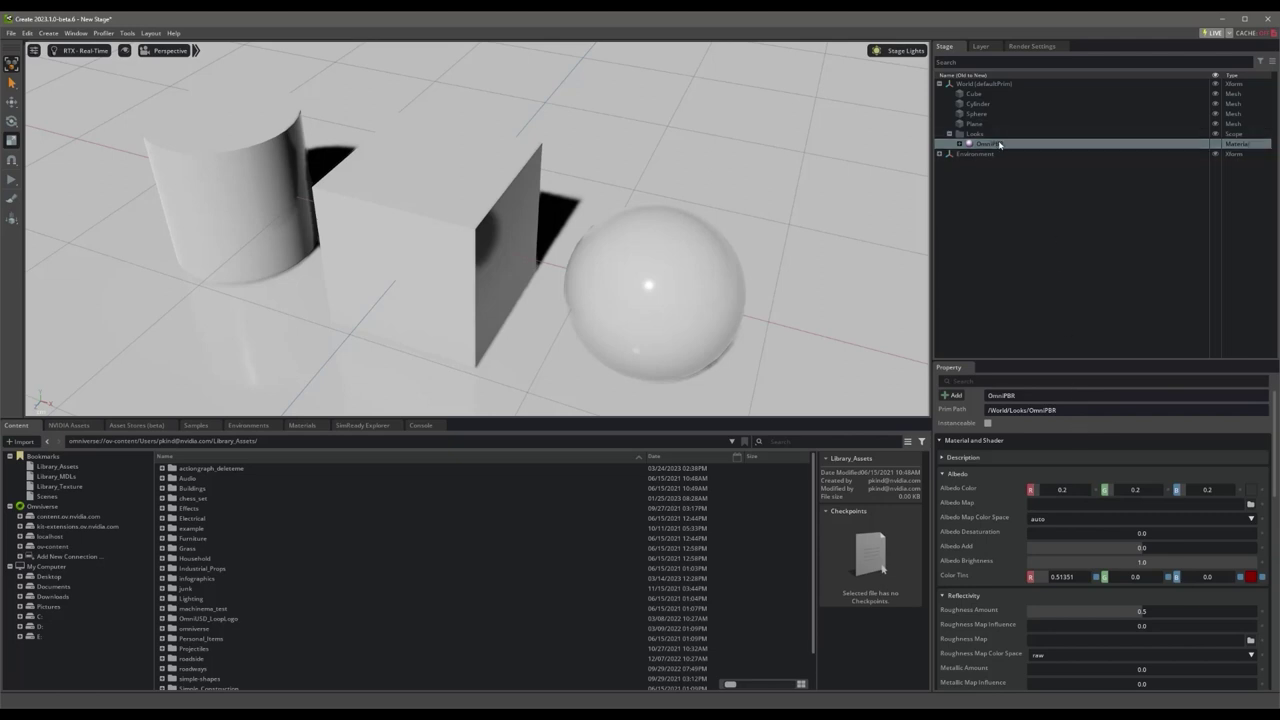
- Apply the dark red OmniPBR material to the sphere and look through the material's reflectivity and emissive properties
{"action": "left_click_drag", "start_coordinate": [995, 144], "coordinate": [580, 292]}
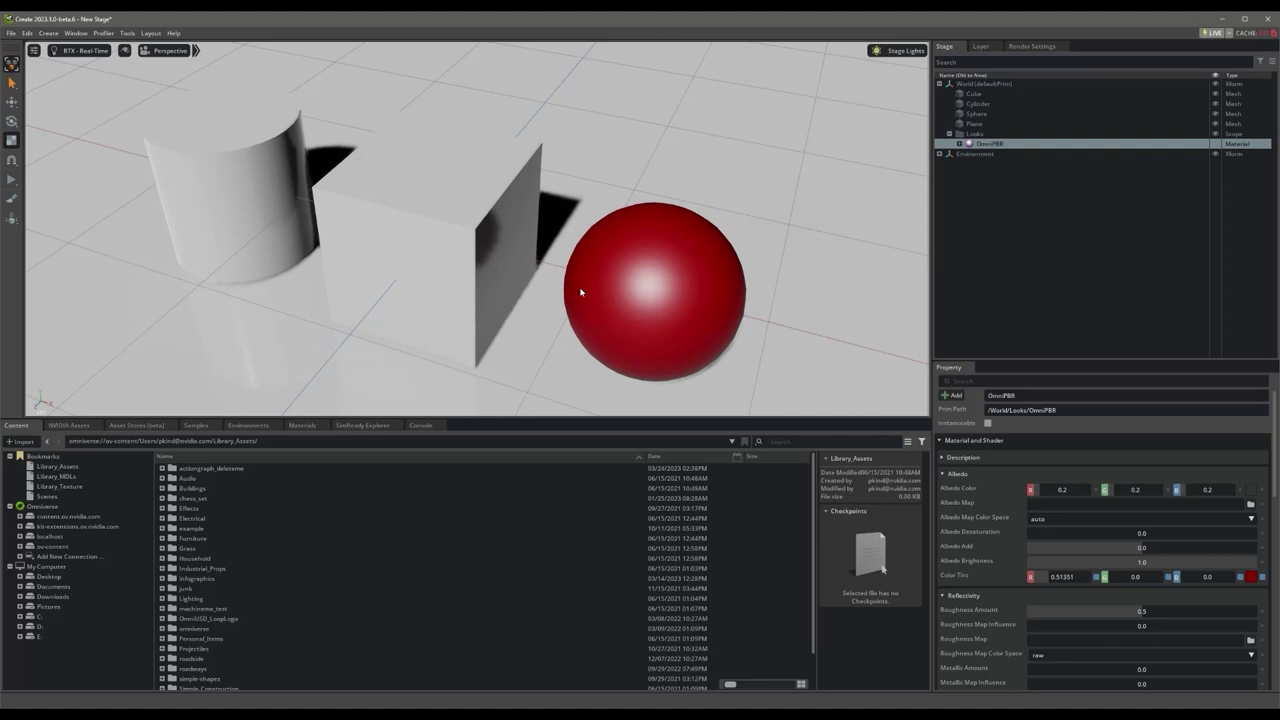
{"action": "scroll", "coordinate": [1035, 545], "scroll_direction": "down", "scroll_amount": 6}
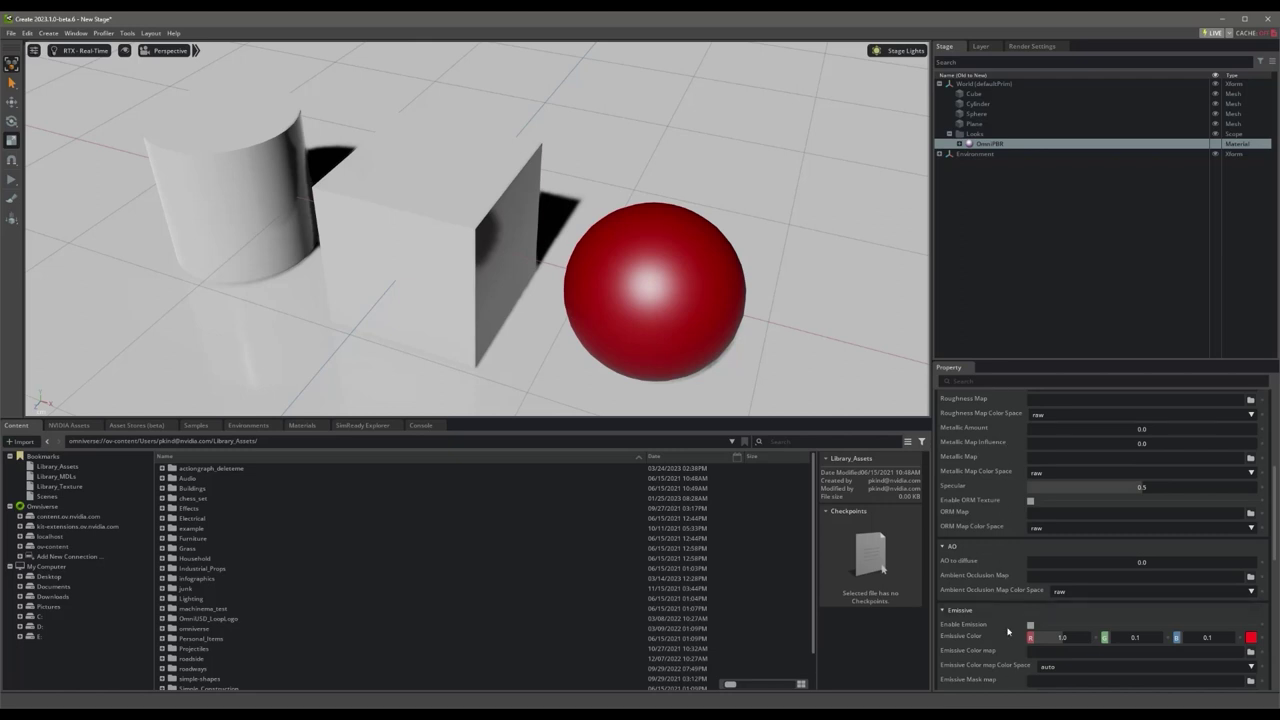
{"action": "scroll", "coordinate": [991, 484], "scroll_direction": "up", "scroll_amount": 3}
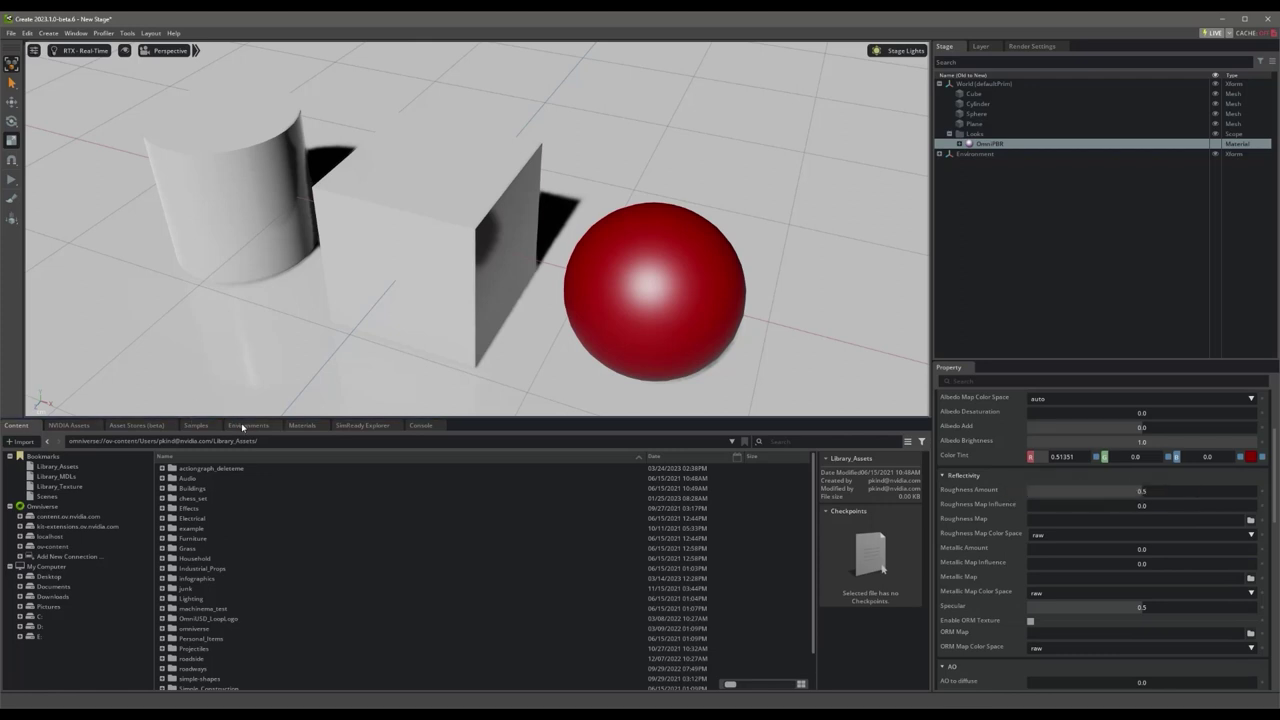
- Apply the library materials Ash_Planks to the cube and Aluminum_Polished to the cylinder
{"action": "left_click", "coordinate": [304, 427]}
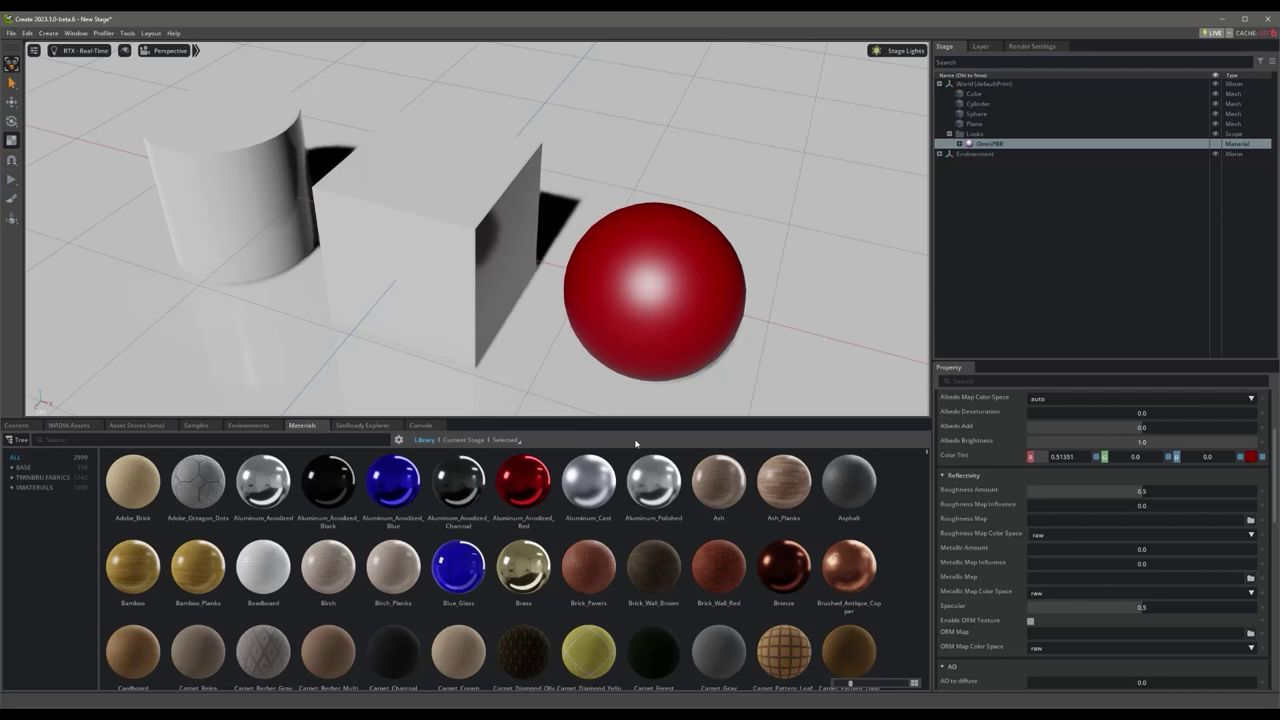
{"action": "left_click_drag", "start_coordinate": [788, 494], "coordinate": [402, 240]}
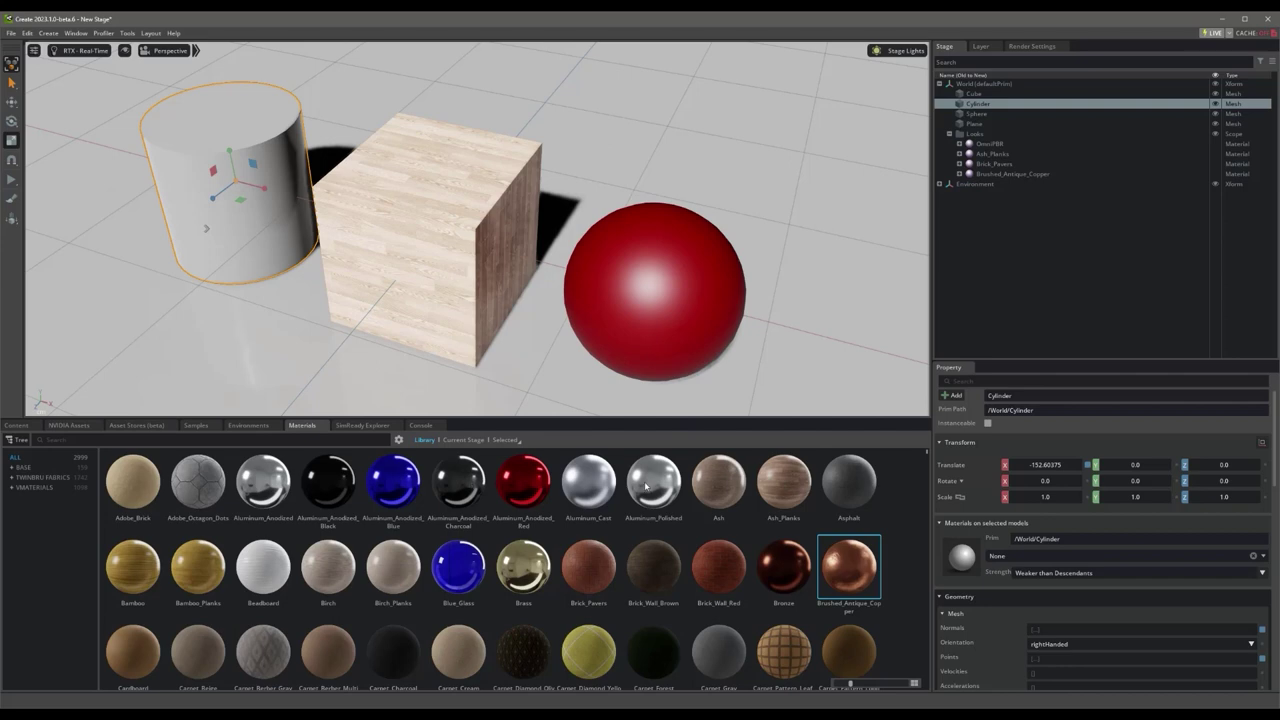
{"action": "left_click_drag", "start_coordinate": [646, 487], "coordinate": [220, 182]}
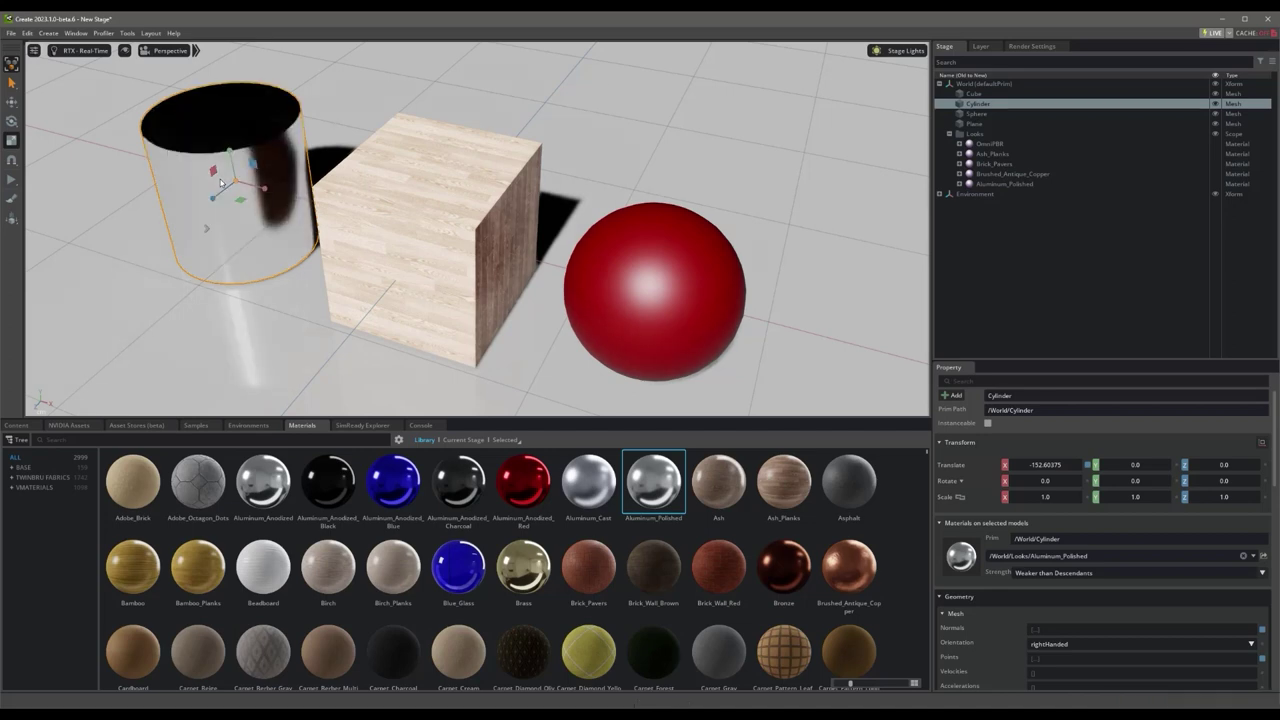
- Change the color tint of the cylinder's Aluminum_Polished material to a dark golden brown
{"action": "left_click", "coordinate": [1264, 557]}
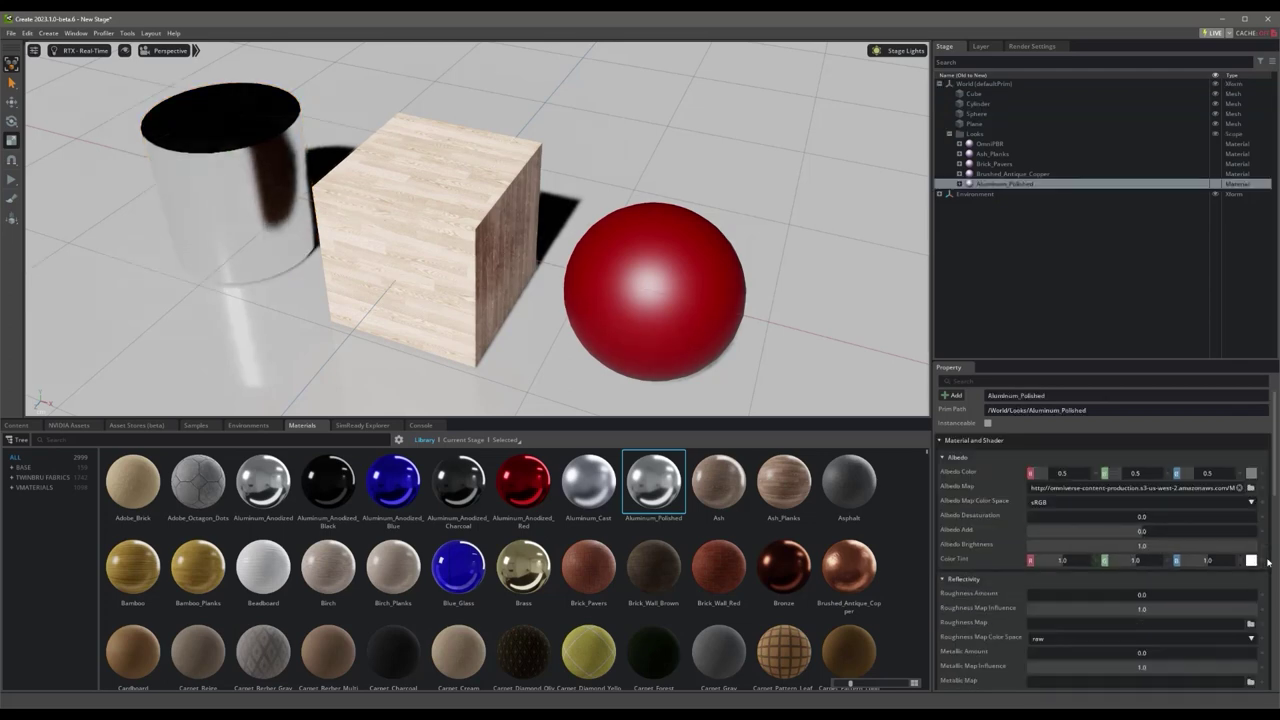
{"action": "left_click", "coordinate": [1251, 561]}
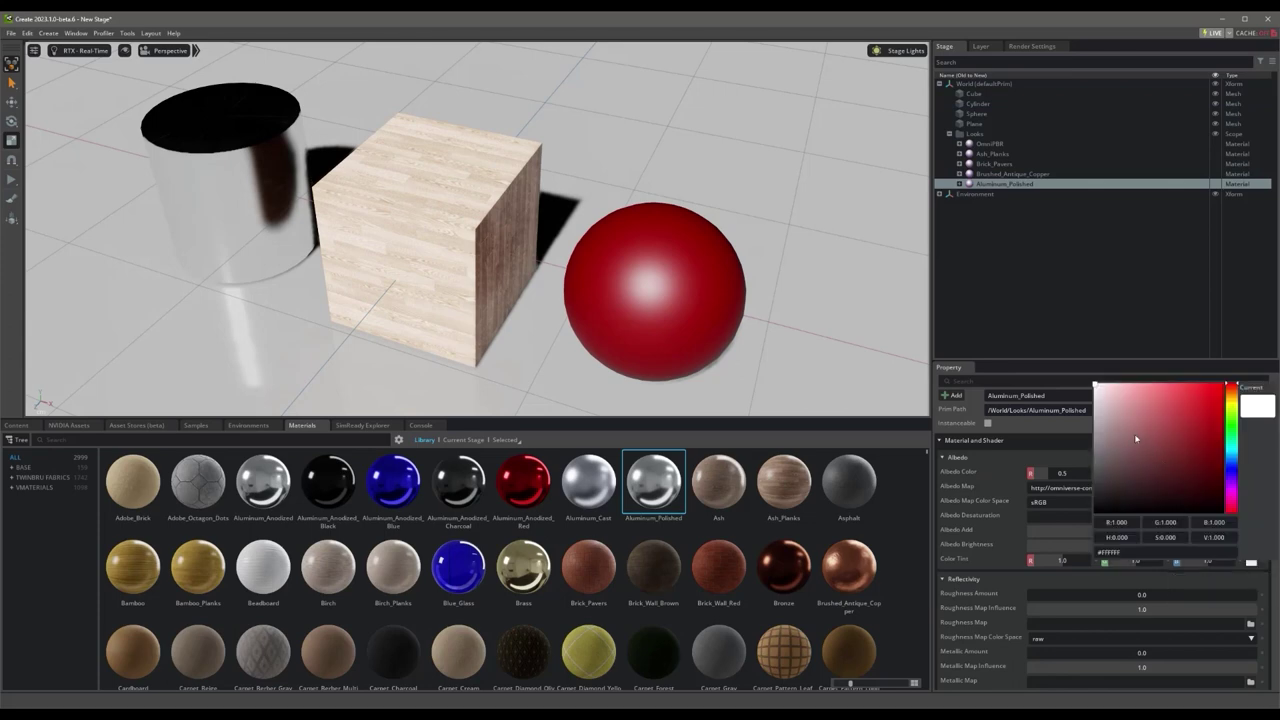
{"action": "mouse_move", "coordinate": [1136, 438]}
{"action": "left_mouse_down"}
{"action": "mouse_move", "coordinate": [1148, 442]}
{"action": "mouse_move", "coordinate": [1117, 461]}
{"action": "left_mouse_up"}
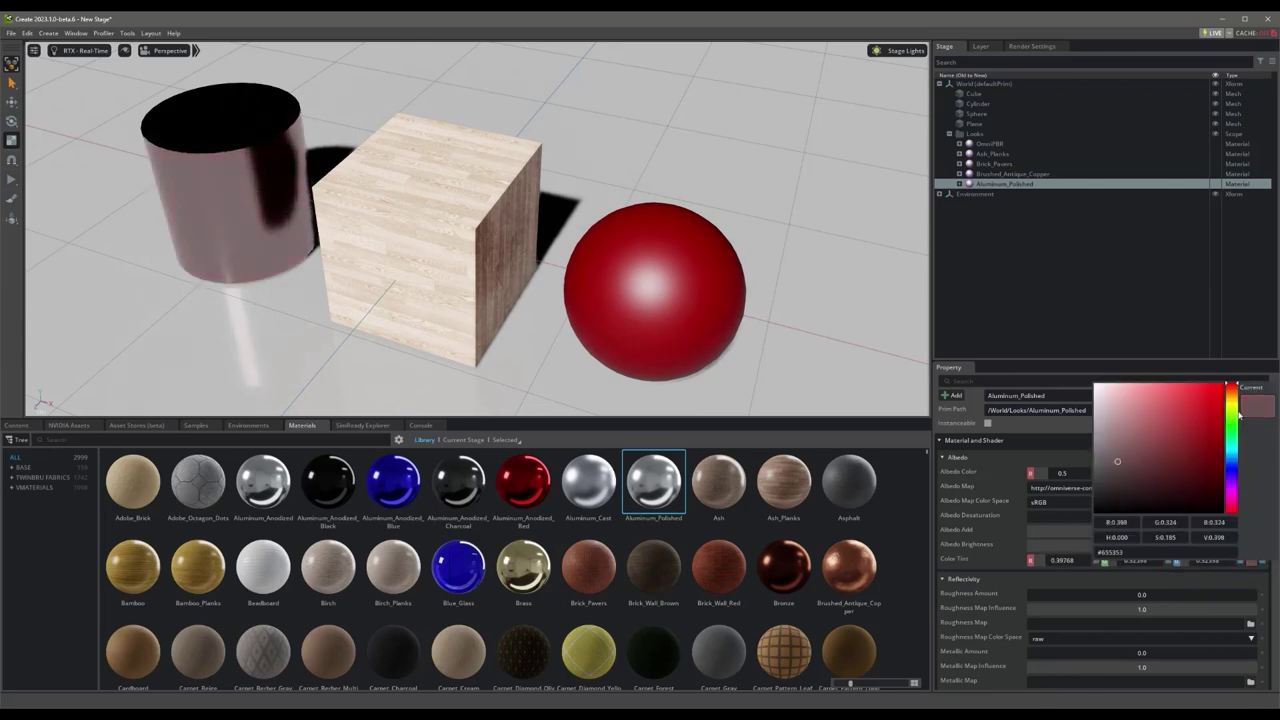
{"action": "left_click_drag", "start_coordinate": [1238, 415], "coordinate": [1233, 399]}
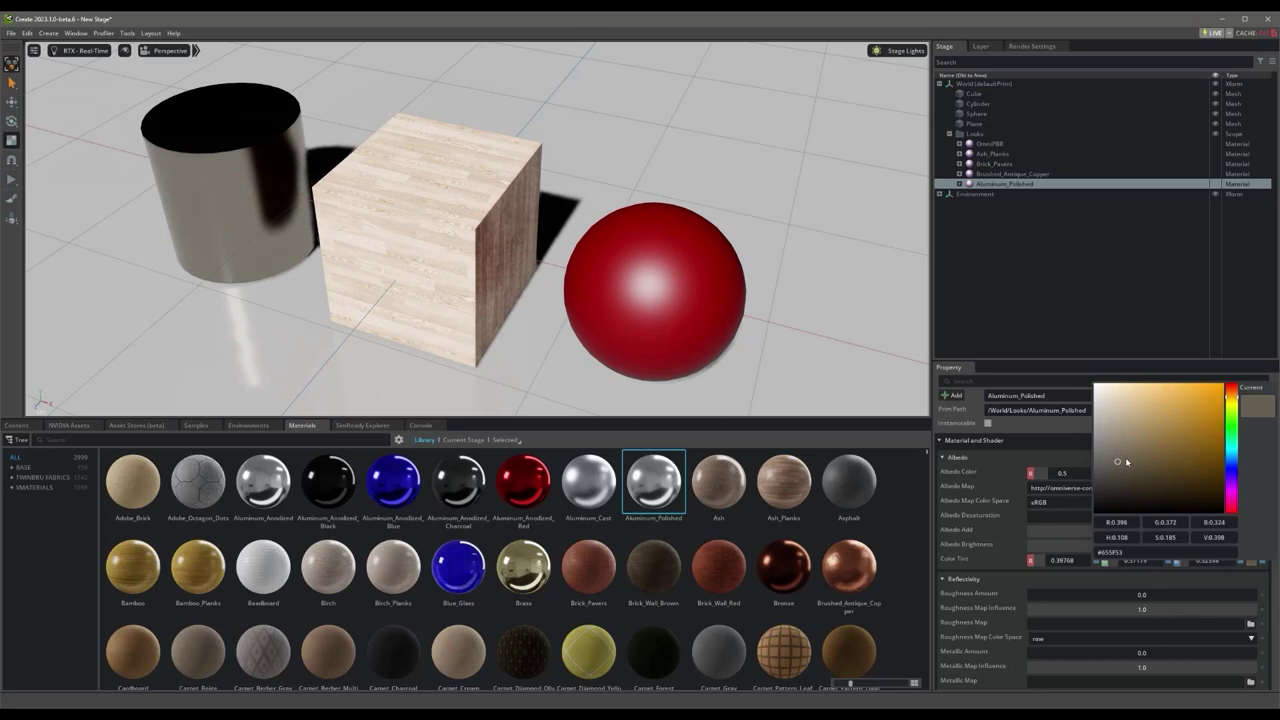
{"action": "left_click_drag", "start_coordinate": [1127, 462], "coordinate": [1184, 457]}
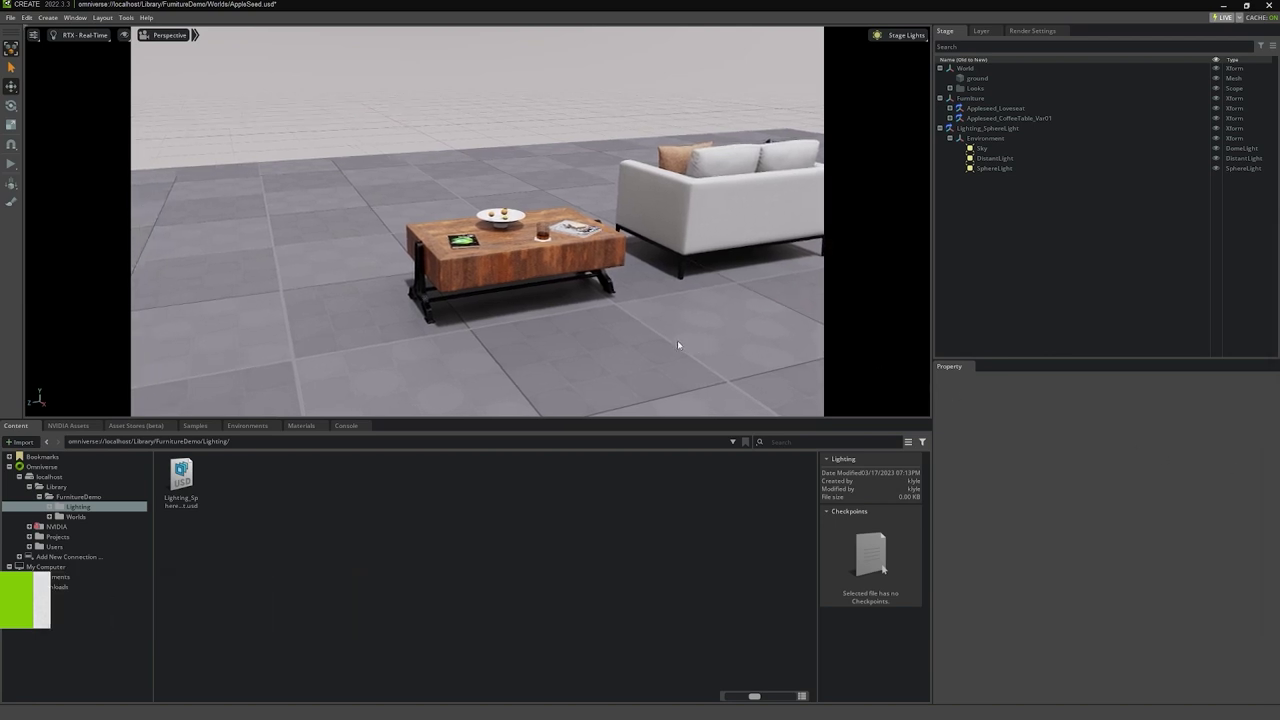
- In the AppleSeed furniture scene, select the footed bowl on the coffee table and activate Zero Gravity
{"action": "right_click_drag", "start_coordinate": [667, 341], "coordinate": [710, 350]}
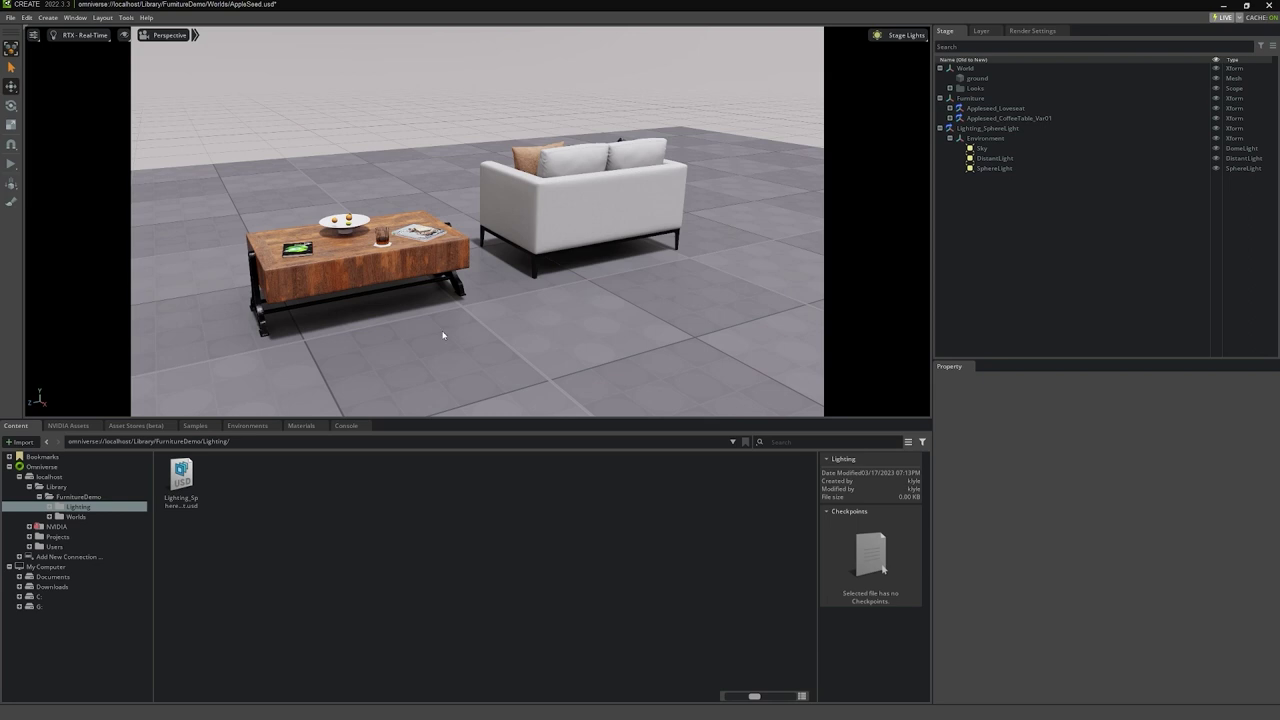
{"action": "left_click", "coordinate": [68, 425]}
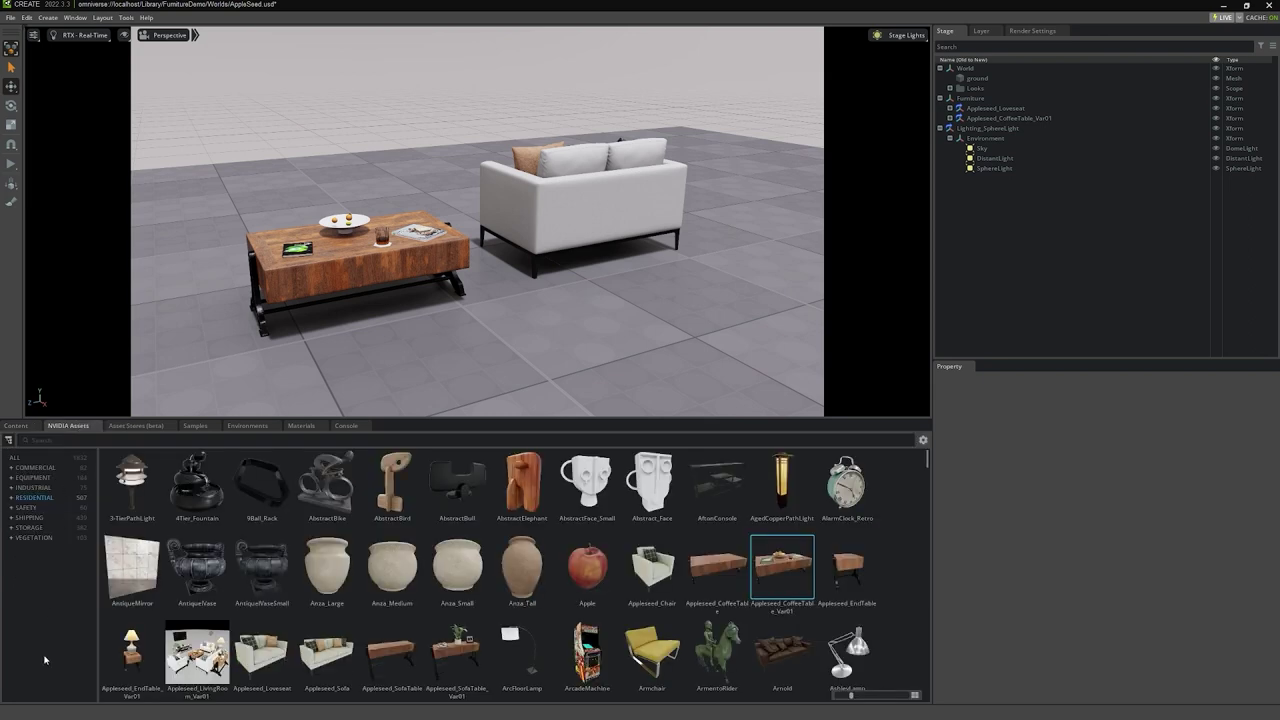
{"action": "left_click", "coordinate": [595, 320]}
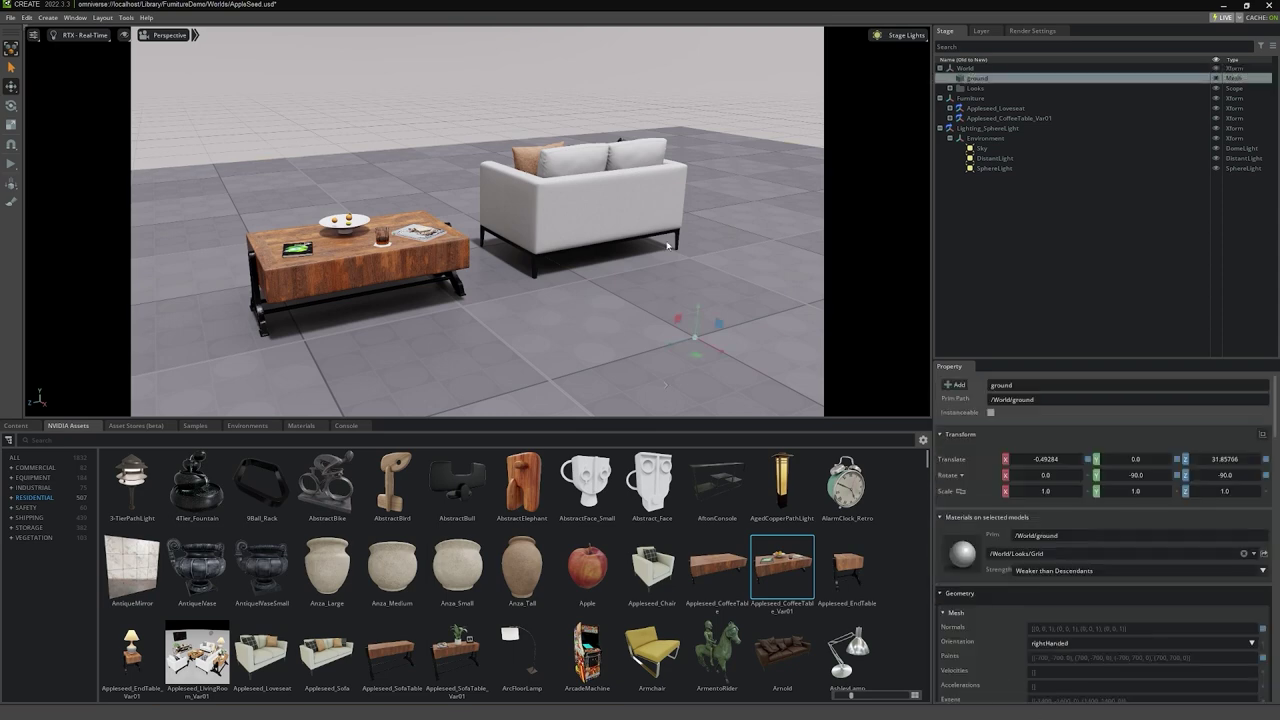
{"action": "left_click", "coordinate": [340, 232]}
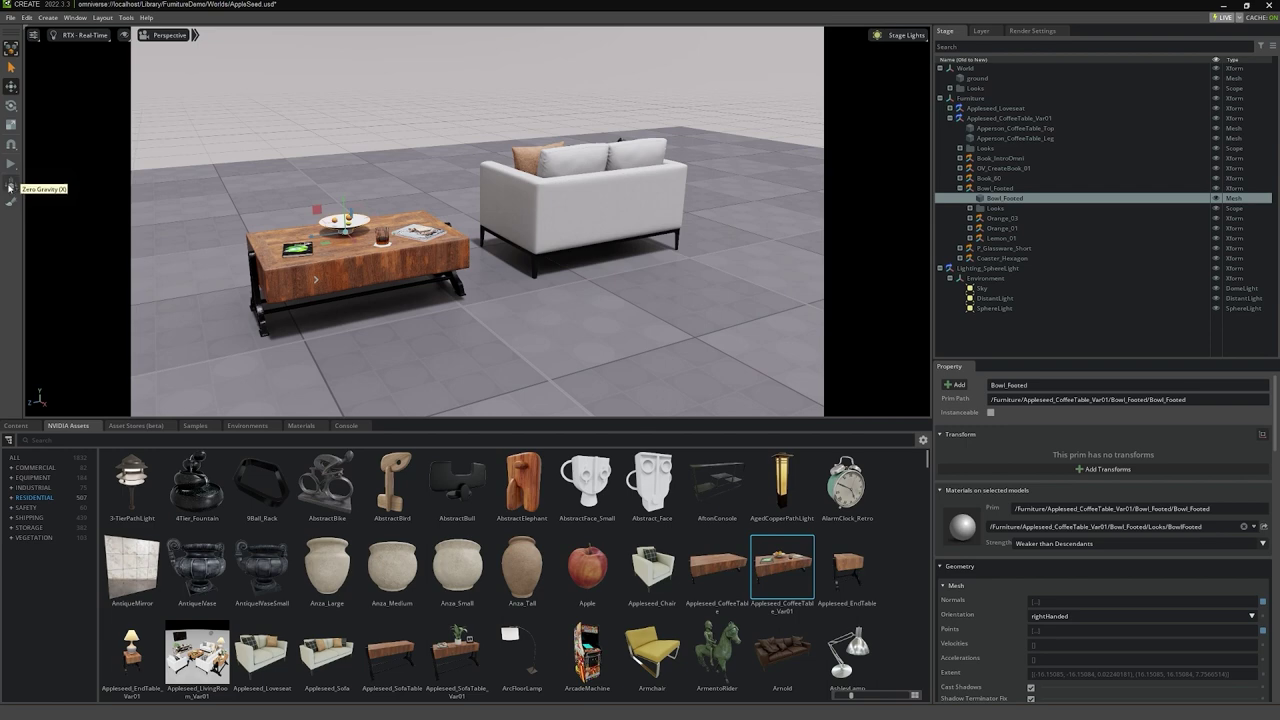
{"action": "left_click", "coordinate": [10, 186]}
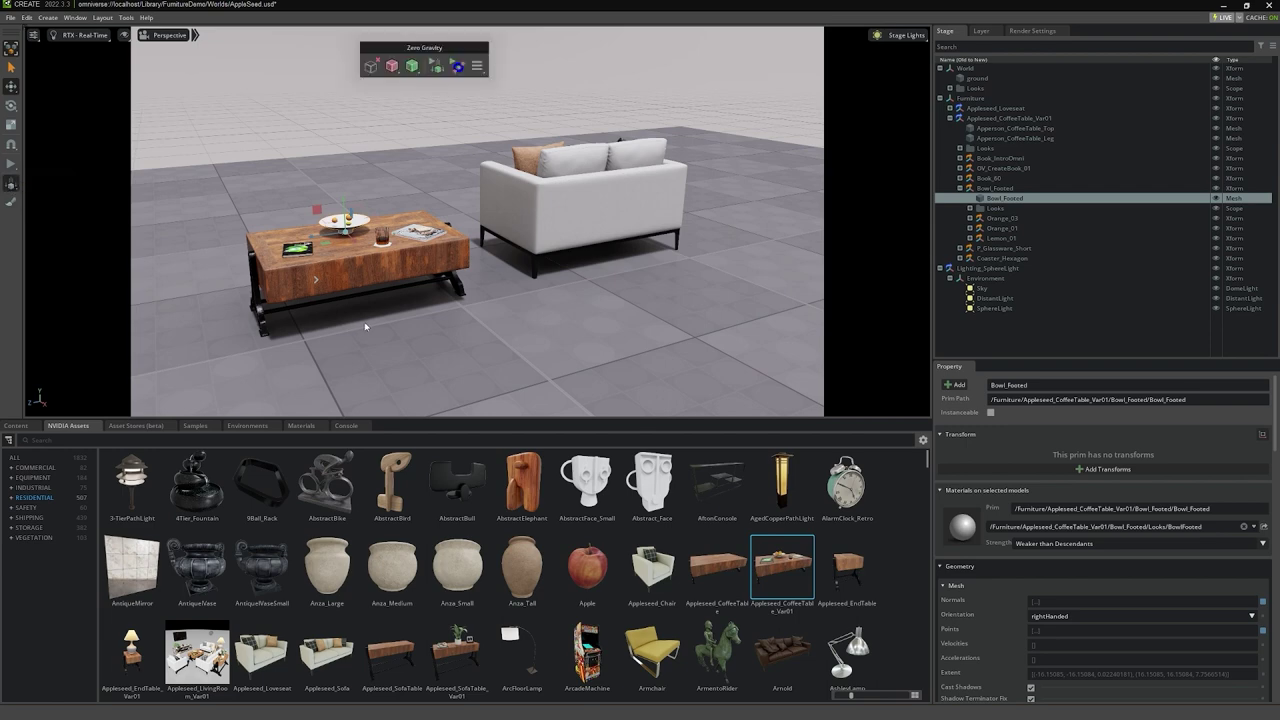
{"action": "key", "text": "f"}
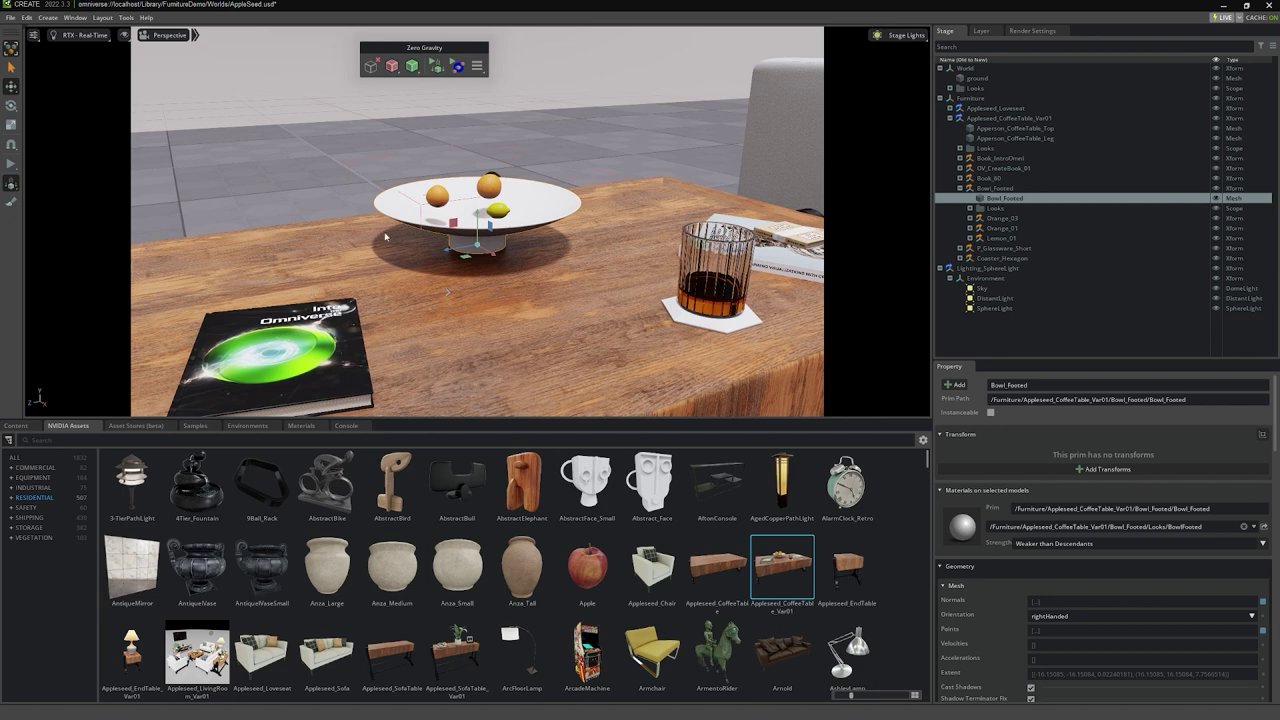
- Mark the bowl's Orange_03, Orange_01 and Lemon_01 as dynamic Zero Gravity objects with good approximation
{"action": "left_click", "coordinate": [1002, 218]}
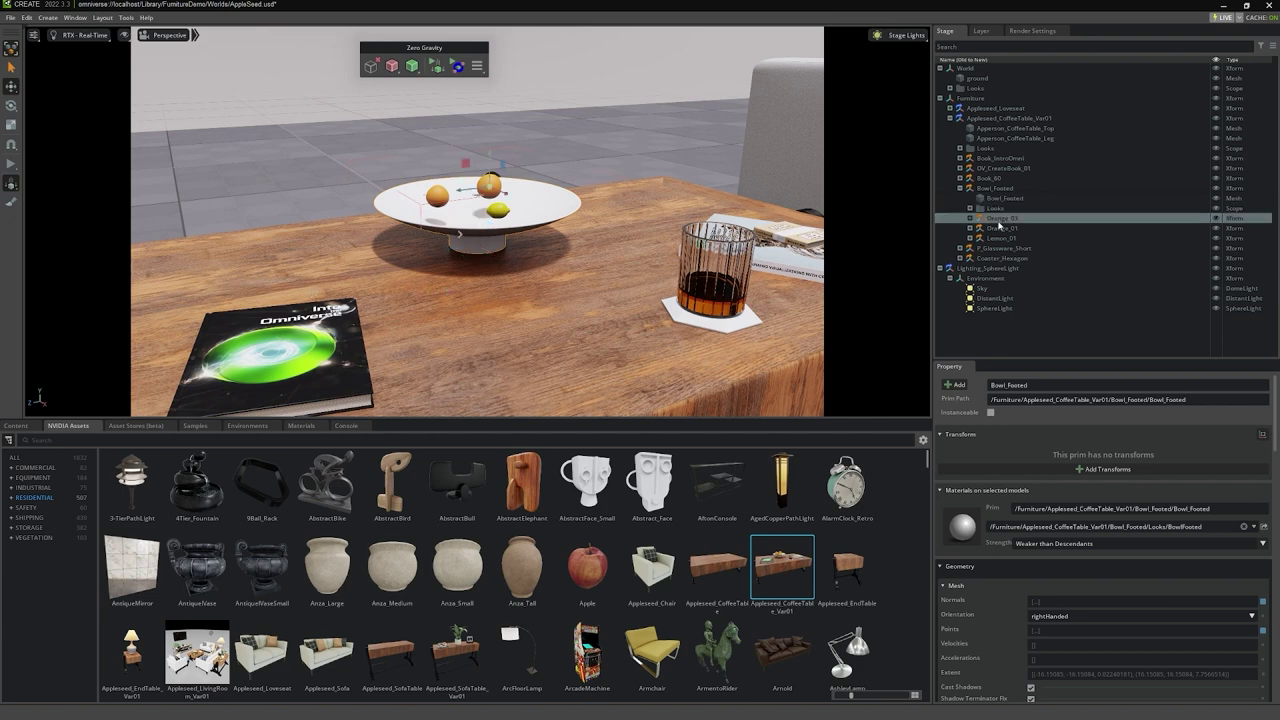
{"action": "left_click", "coordinate": [1002, 236], "text": "shift"}
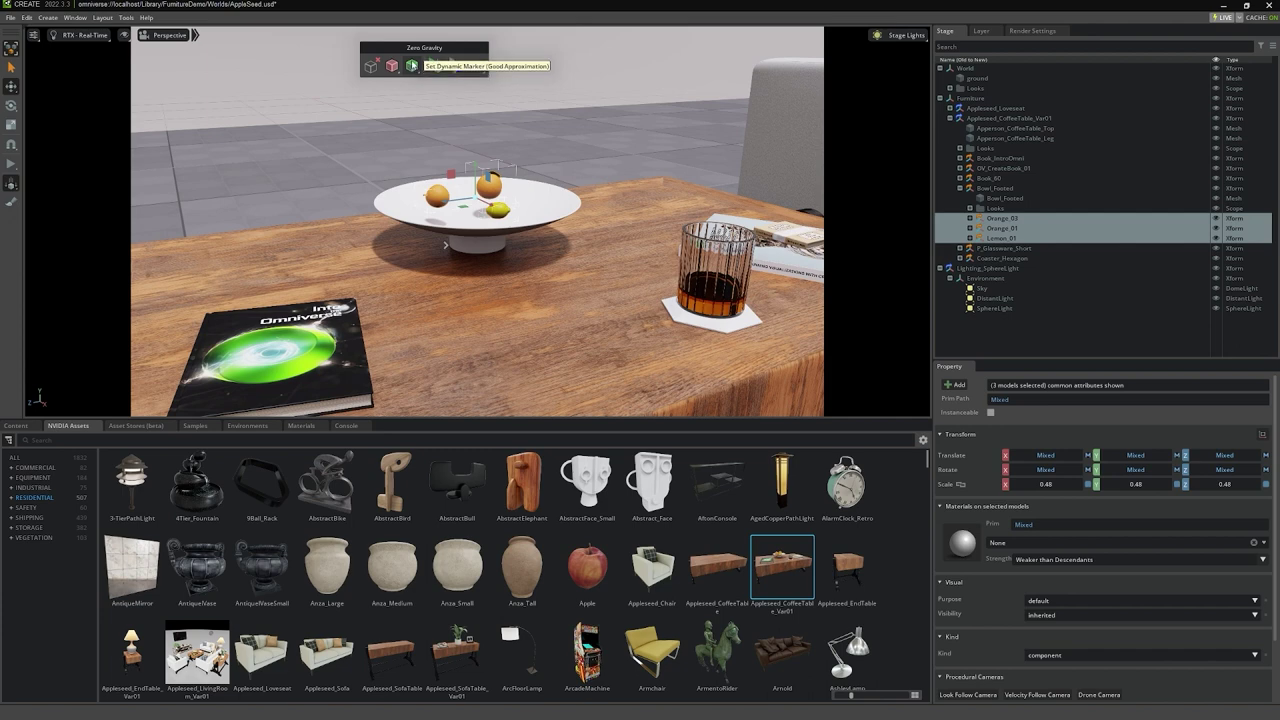
{"action": "left_click", "coordinate": [411, 66]}
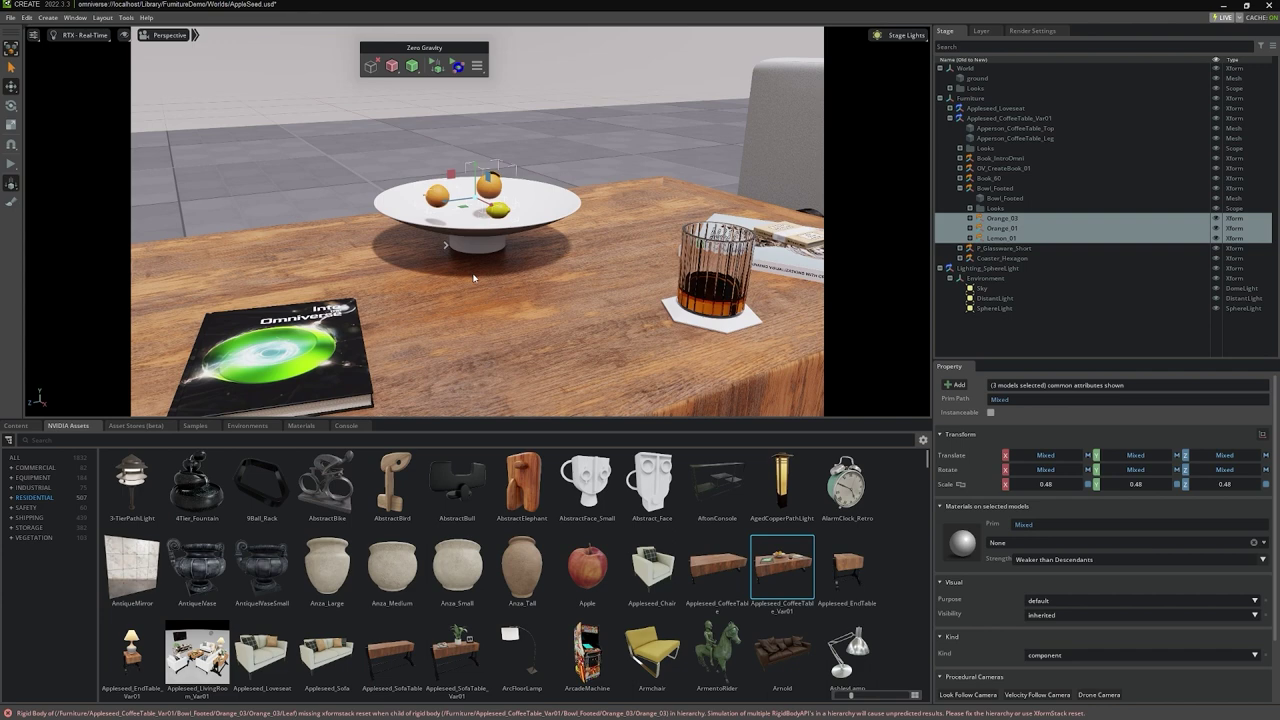
- Select the parent Bowl_Footed prim, run the physics simulation to settle the fruit into the bowl, and stop it
{"action": "left_click", "coordinate": [996, 188]}
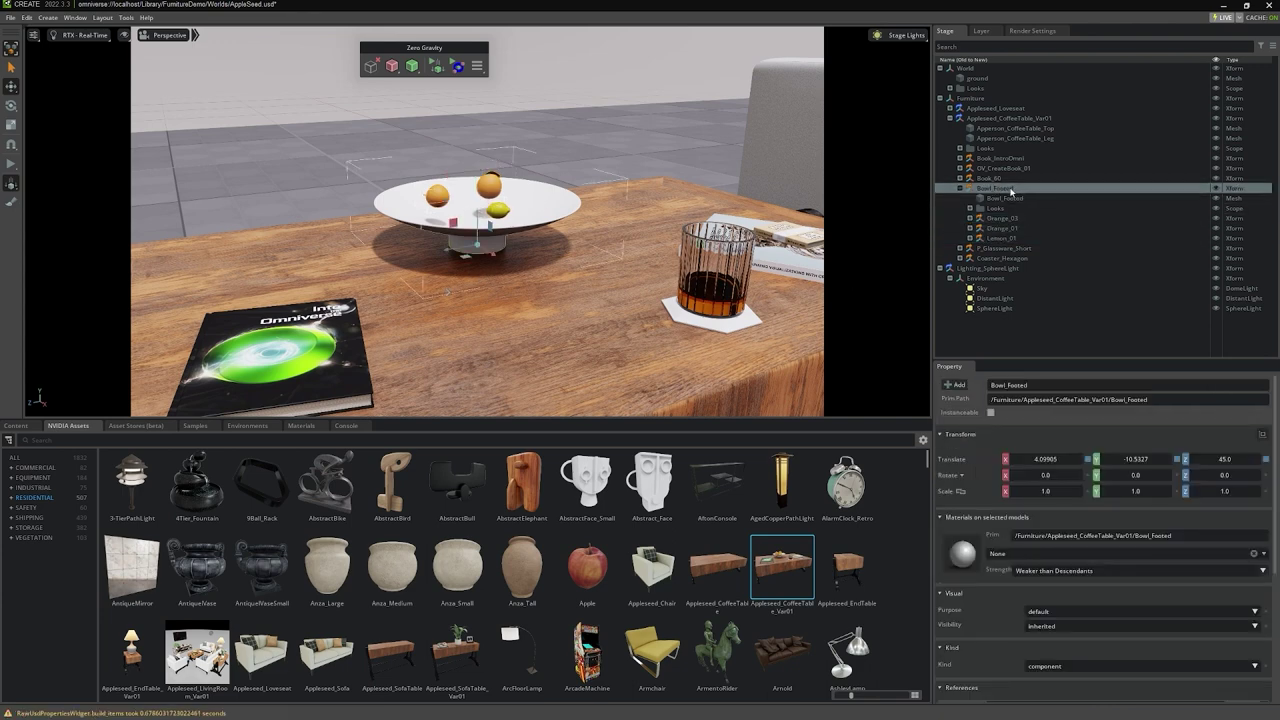
{"action": "left_click", "coordinate": [437, 67]}
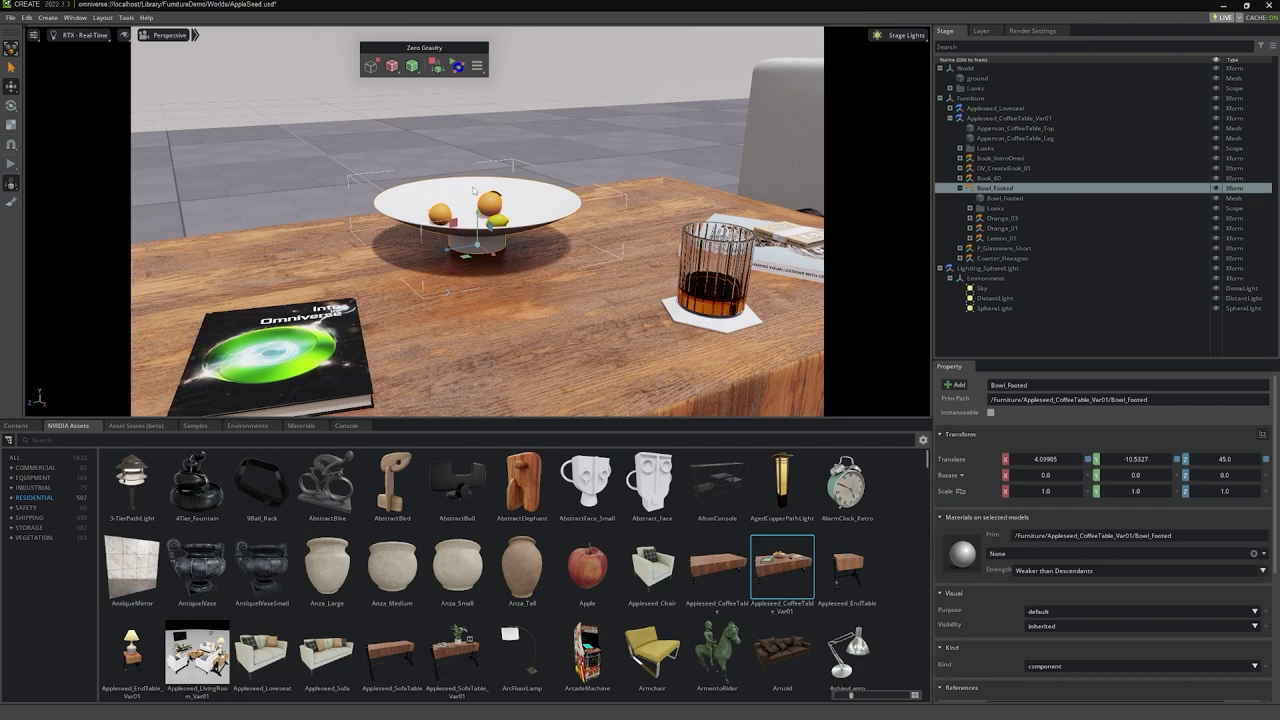
{"action": "left_click", "coordinate": [437, 67]}
- Examine the Bowl_Footed overrides in the Root Layer, expanding Orange_03 down to its leaf
{"action": "left_click", "coordinate": [990, 32]}
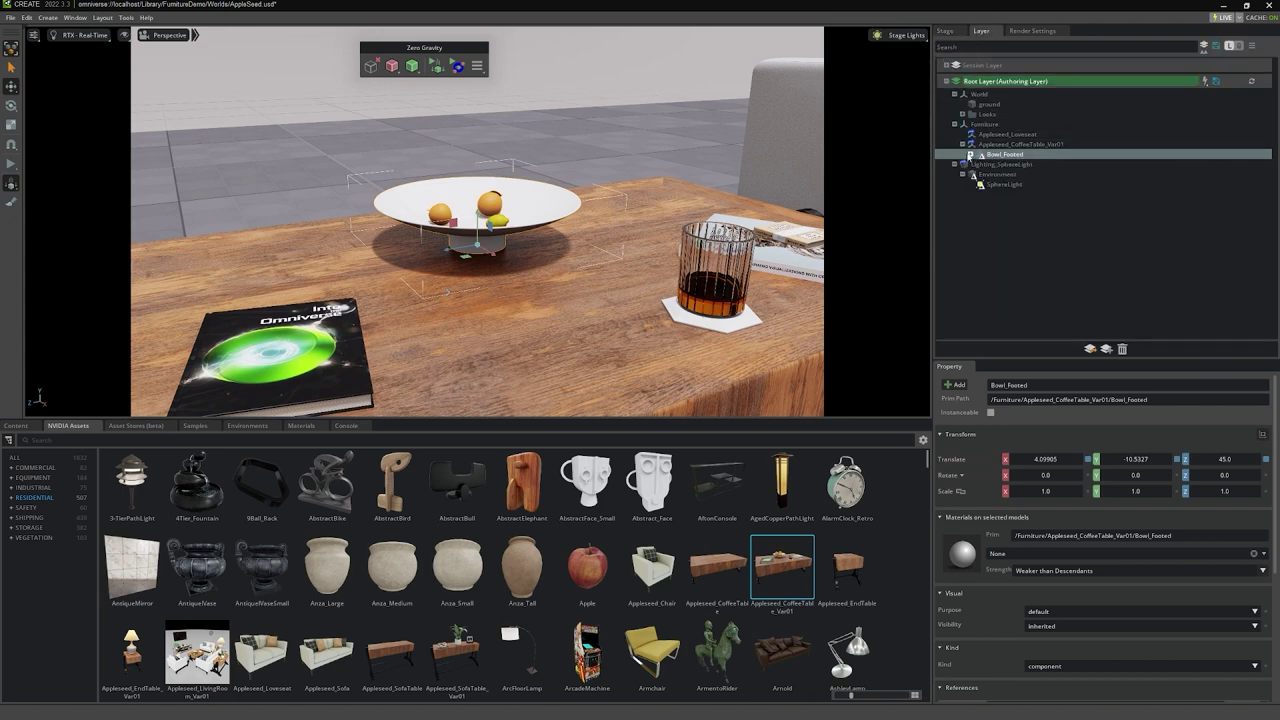
{"action": "left_click", "coordinate": [970, 155]}
{"action": "left_click", "coordinate": [978, 174]}
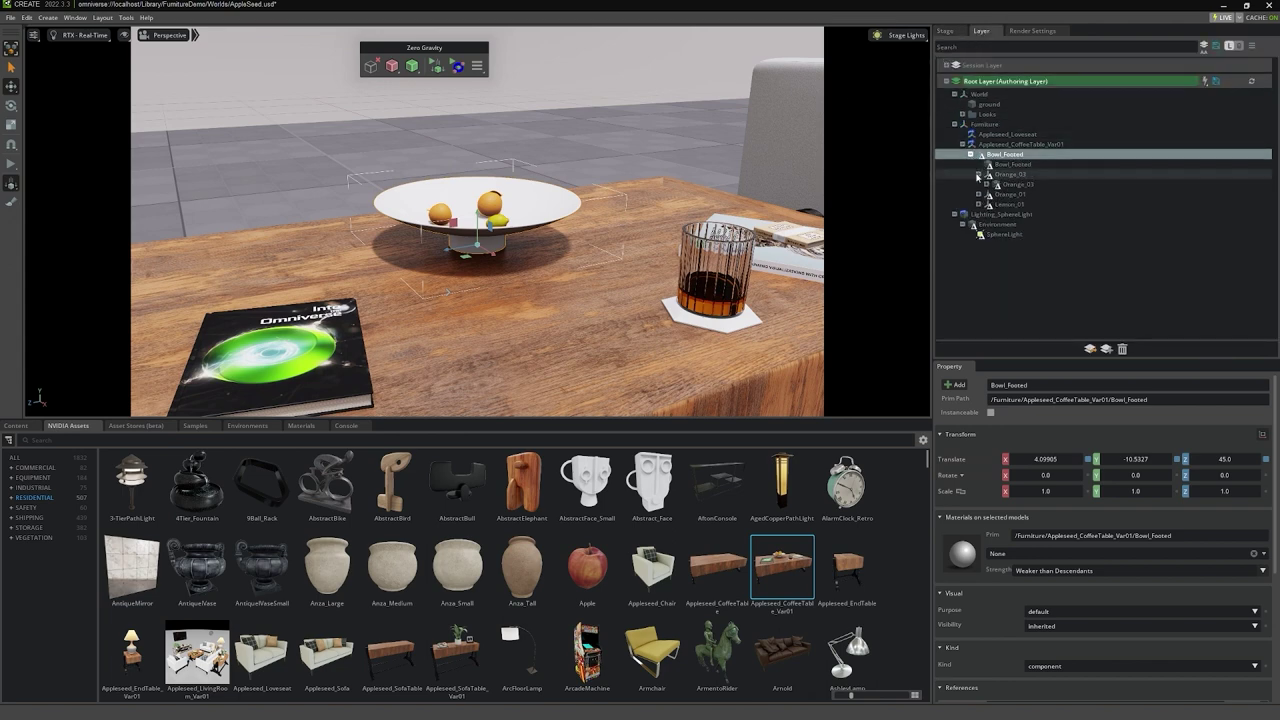
{"action": "left_click", "coordinate": [985, 185]}
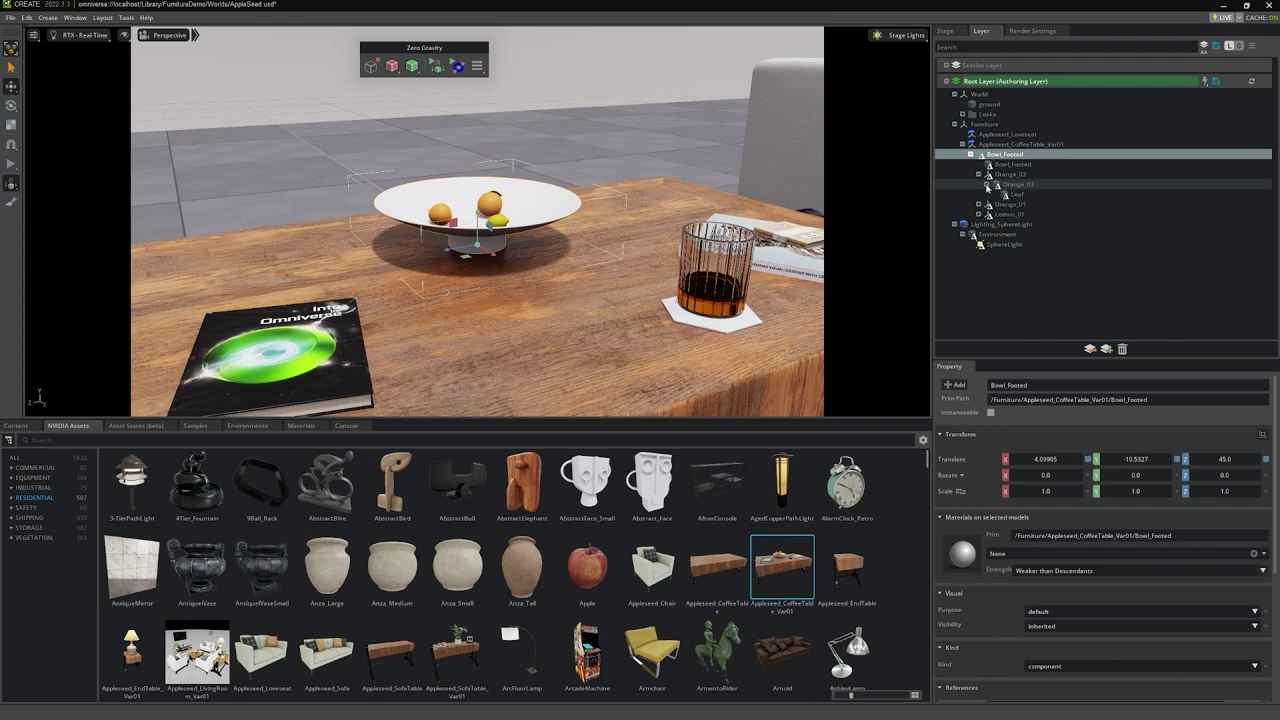
{"action": "left_click", "coordinate": [1008, 291]}
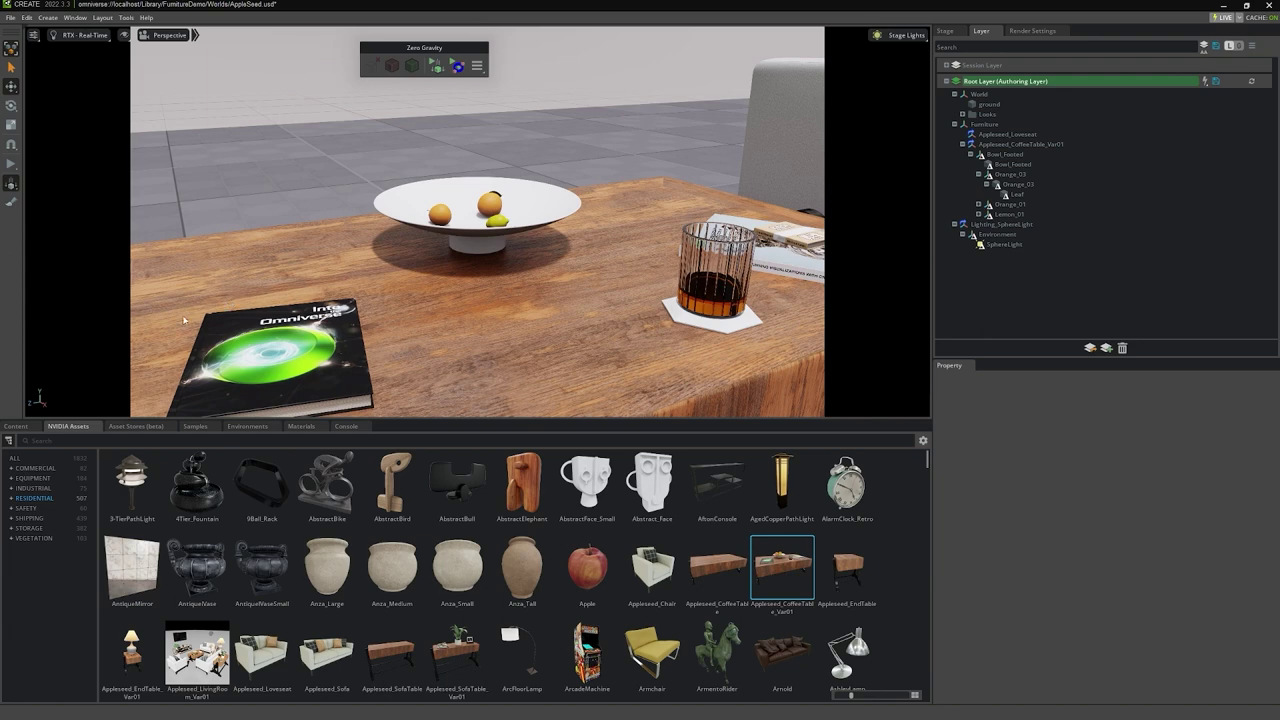
- Pull back to view the whole coffee table and deactivate Zero Gravity
{"action": "right_click_drag", "start_coordinate": [319, 305], "coordinate": [490, 280]}
{"action": "key", "text": "s"}
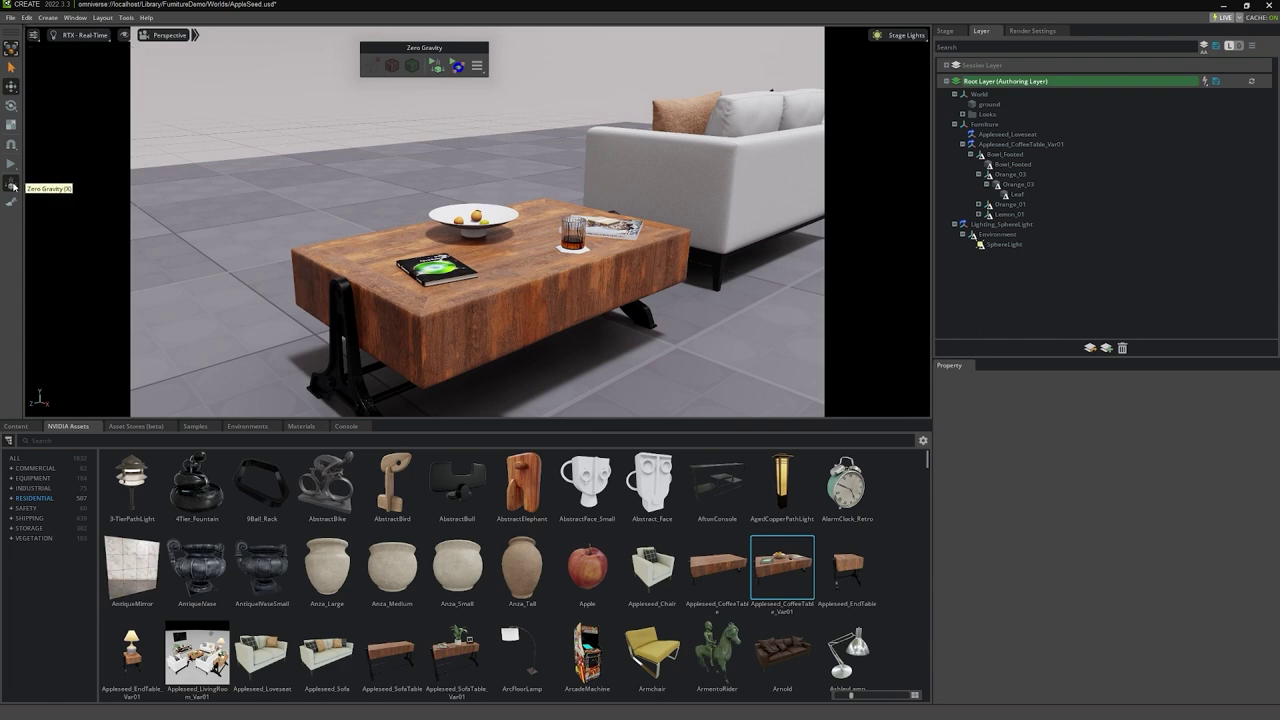
{"action": "left_click", "coordinate": [12, 185]}
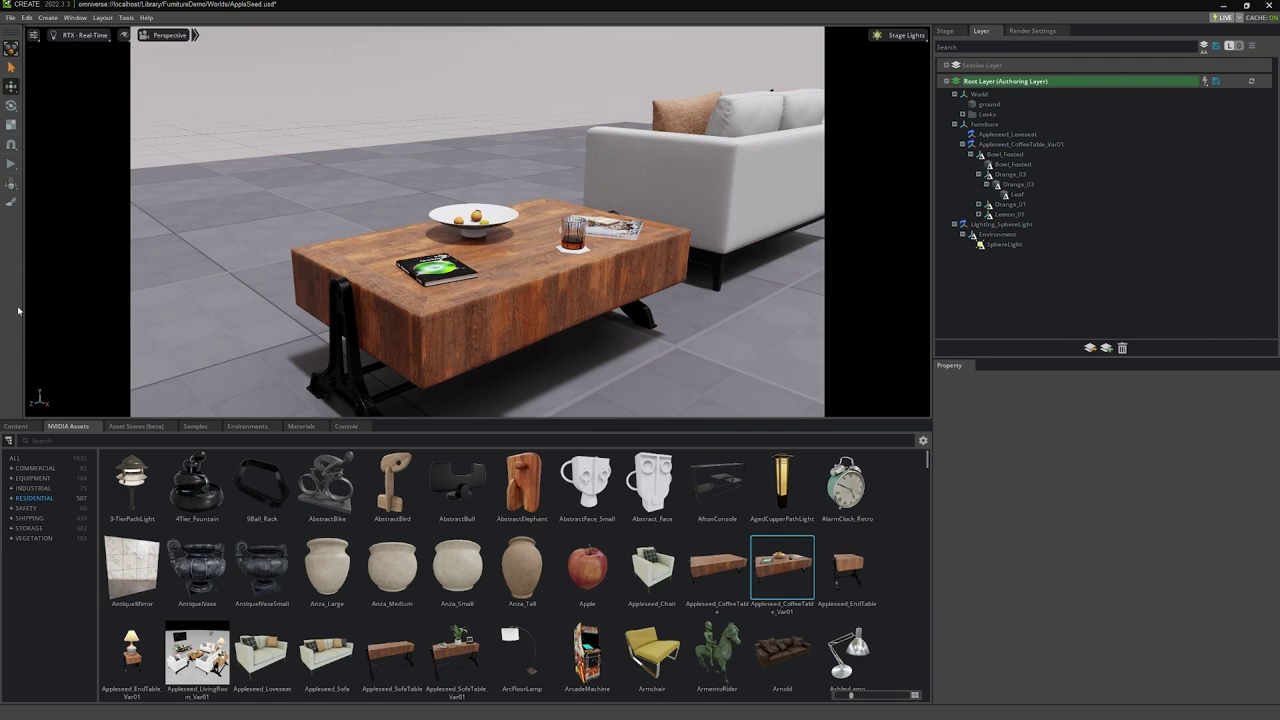
- Show the project's Worlds folder in the content browser and open the Extensions manager to browse the NVIDIA extensions
{"action": "left_click", "coordinate": [16, 426]}
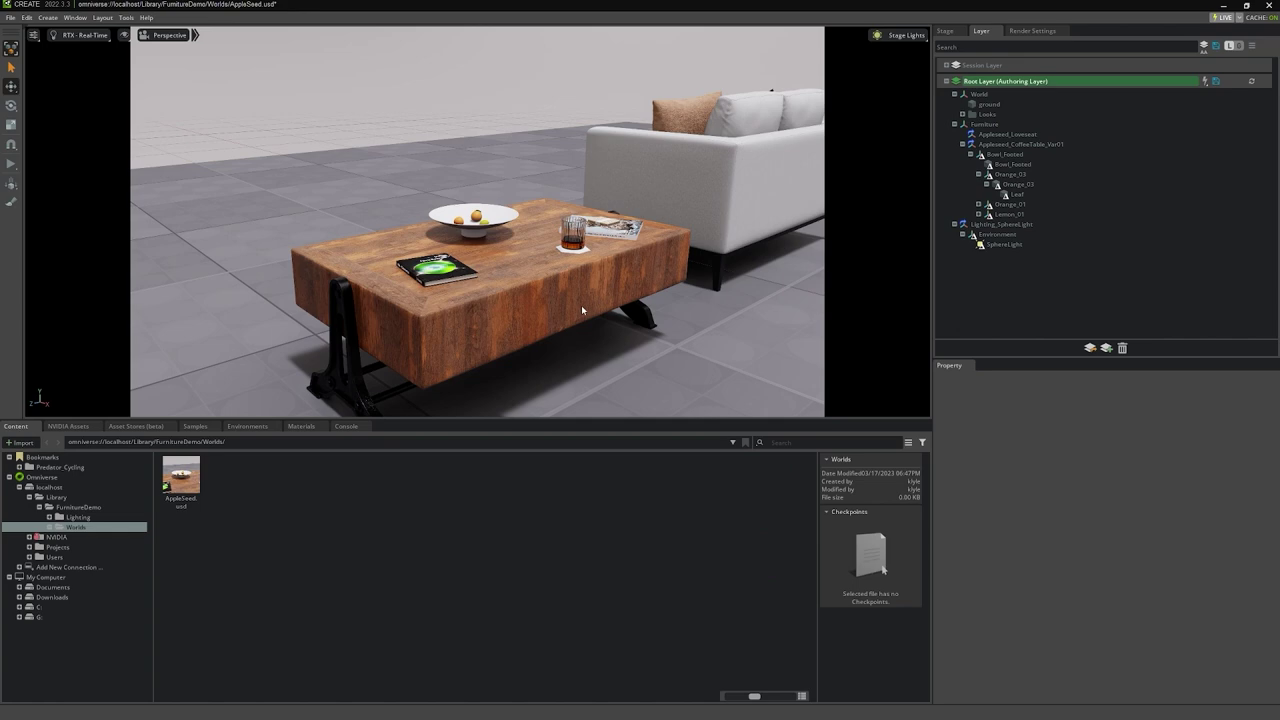
{"action": "right_click_drag", "start_coordinate": [593, 265], "coordinate": [655, 300]}
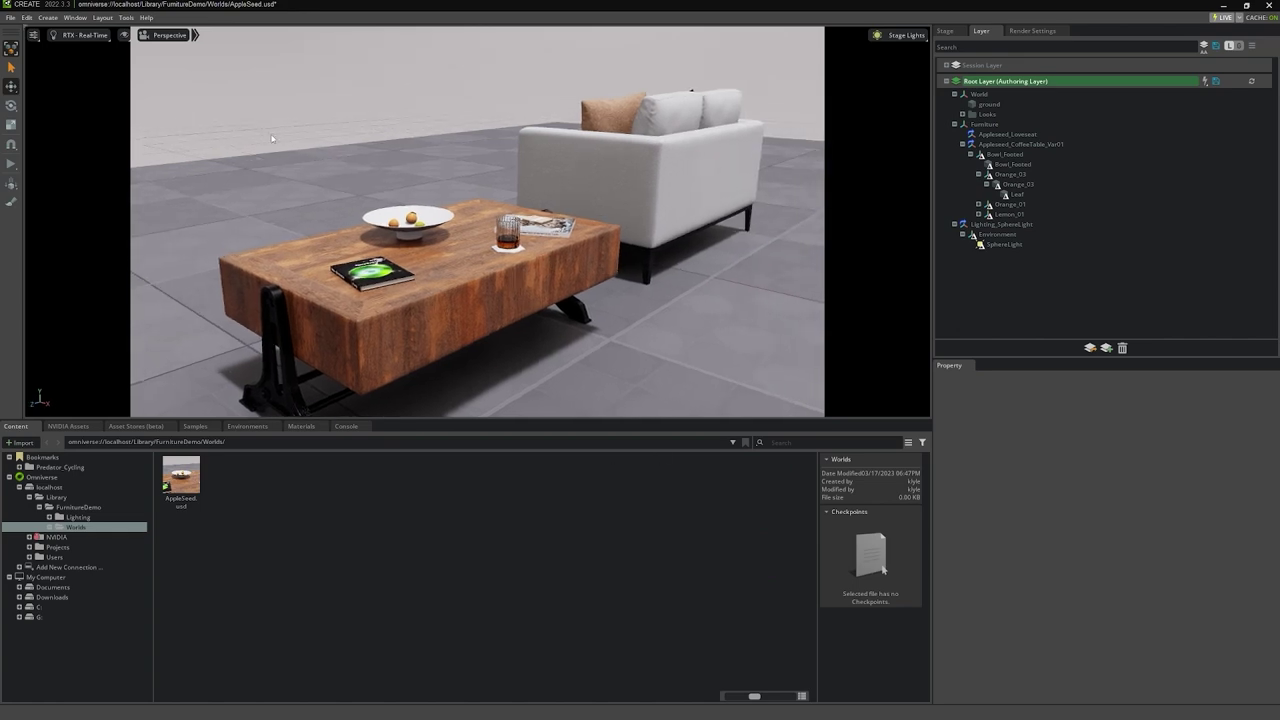
{"action": "left_click", "coordinate": [81, 18]}
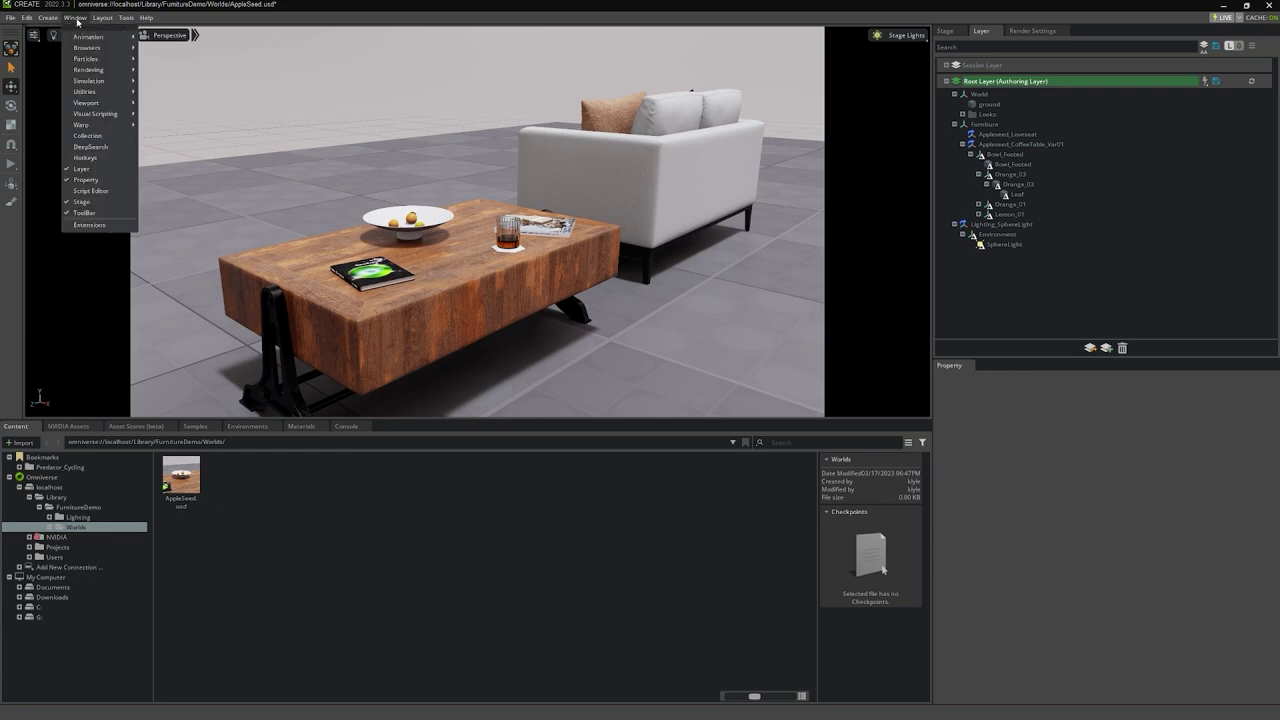
{"action": "left_click", "coordinate": [87, 226]}
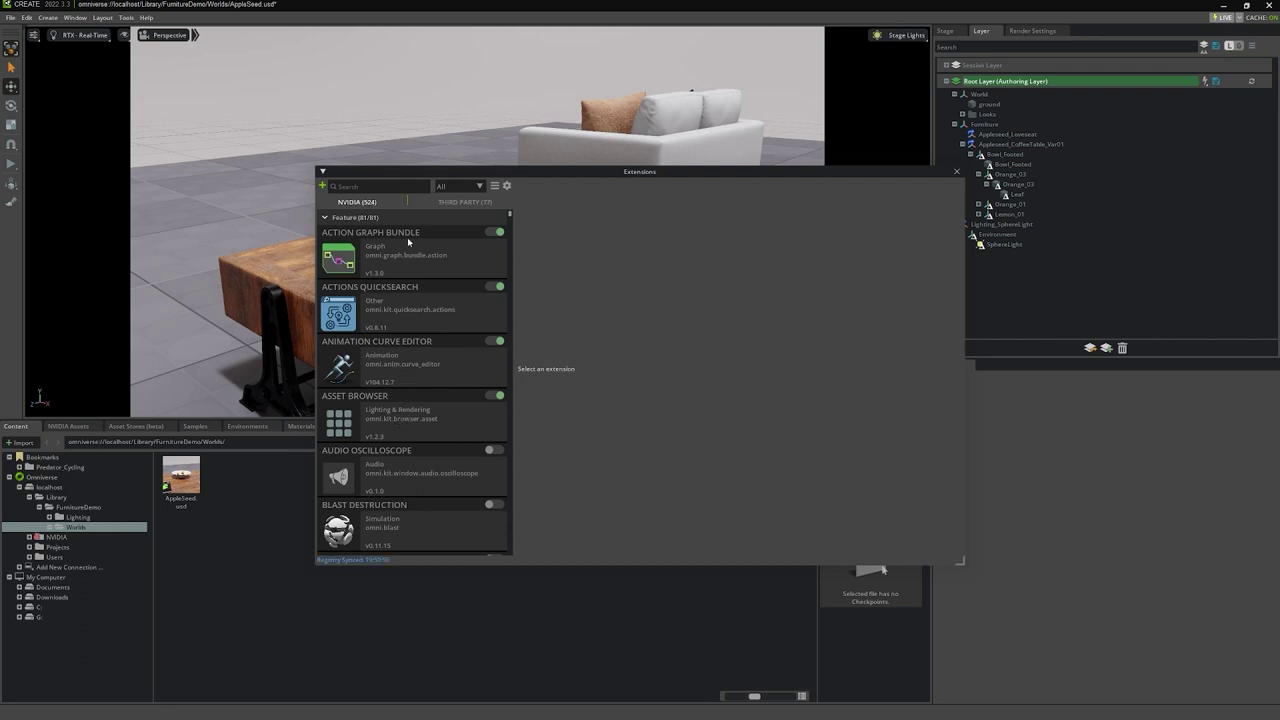
{"action": "scroll", "coordinate": [408, 241], "scroll_direction": "down", "scroll_amount": 9}
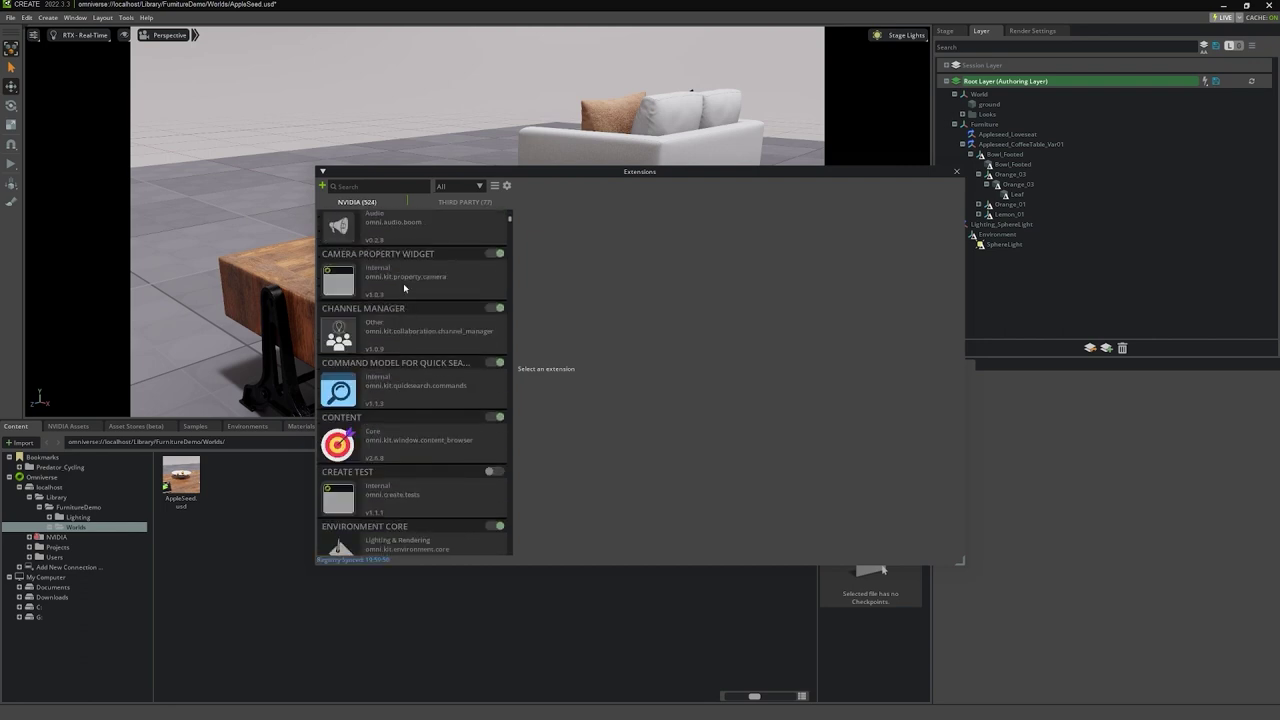
{"action": "scroll", "coordinate": [404, 288], "scroll_direction": "up", "scroll_amount": 10}
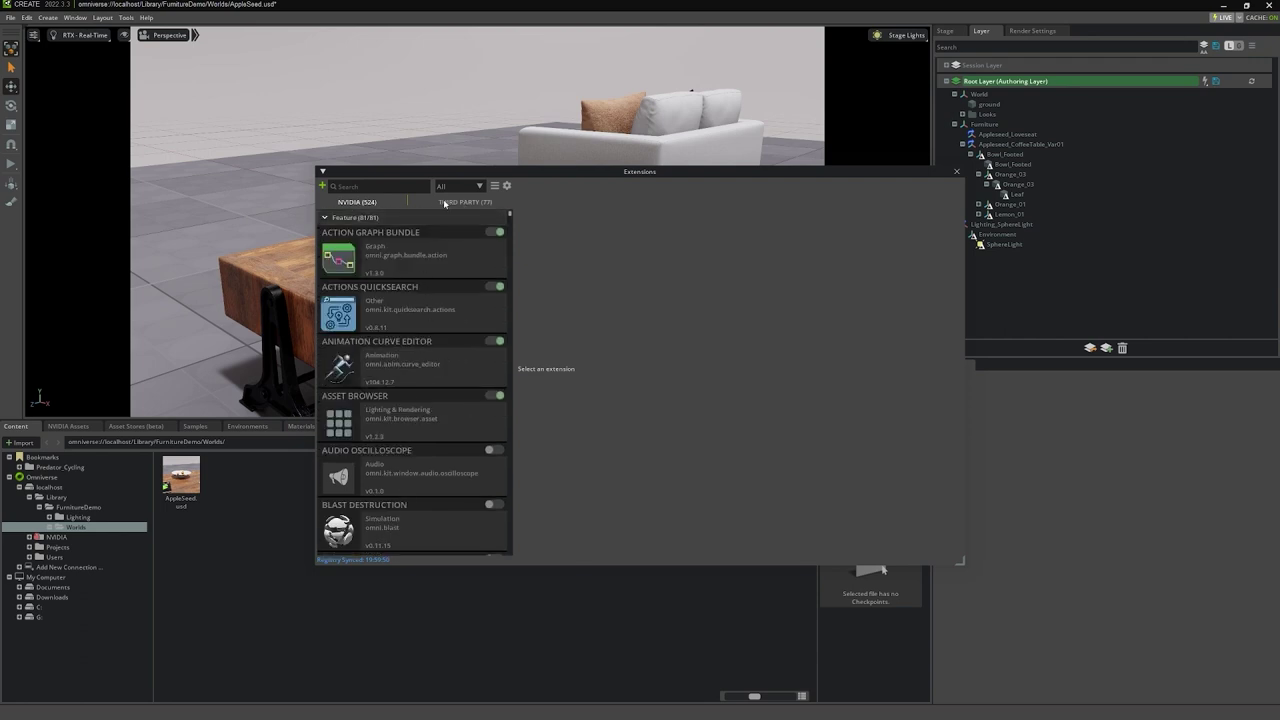
- Find the Zero Gravity extension by searching for "Zero", disable it, and move the Extensions window clear of the furniture
{"action": "left_click", "coordinate": [395, 185]}
{"action": "type", "text": "Zero"}
{"action": "left_click", "coordinate": [437, 272]}
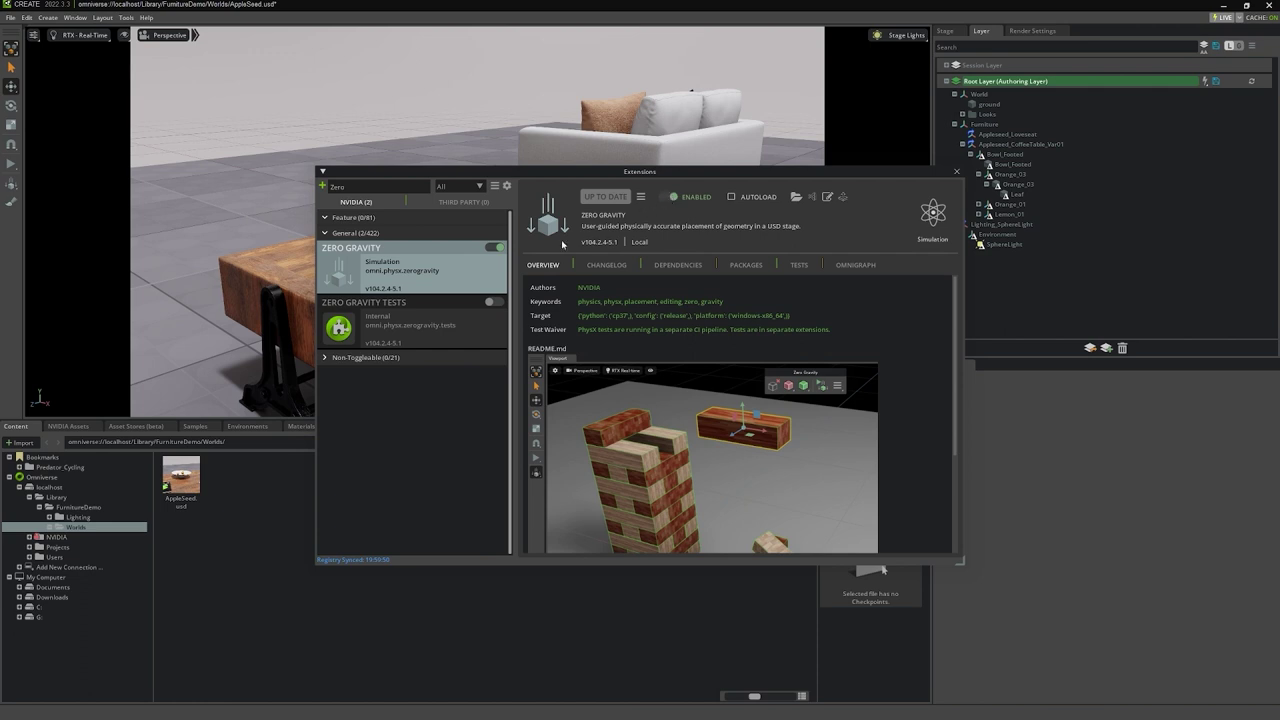
{"action": "left_click", "coordinate": [670, 197]}
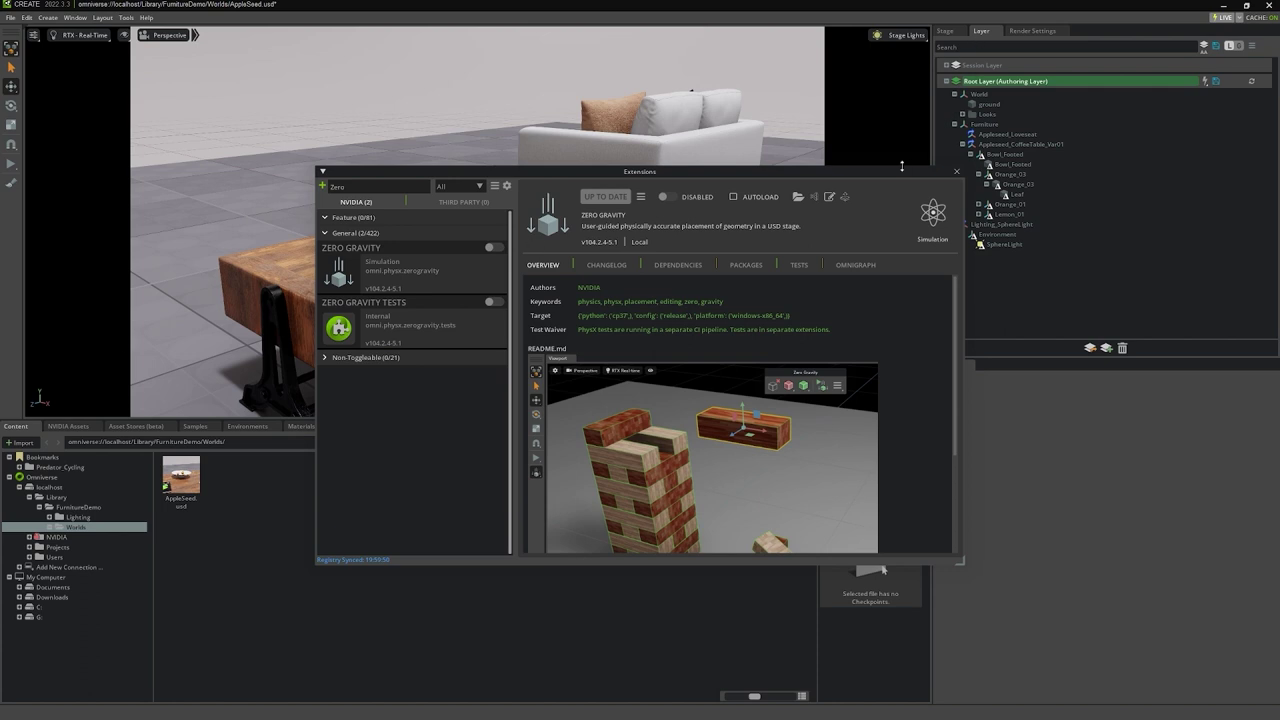
{"action": "left_click_drag", "start_coordinate": [902, 171], "coordinate": [726, 320]}
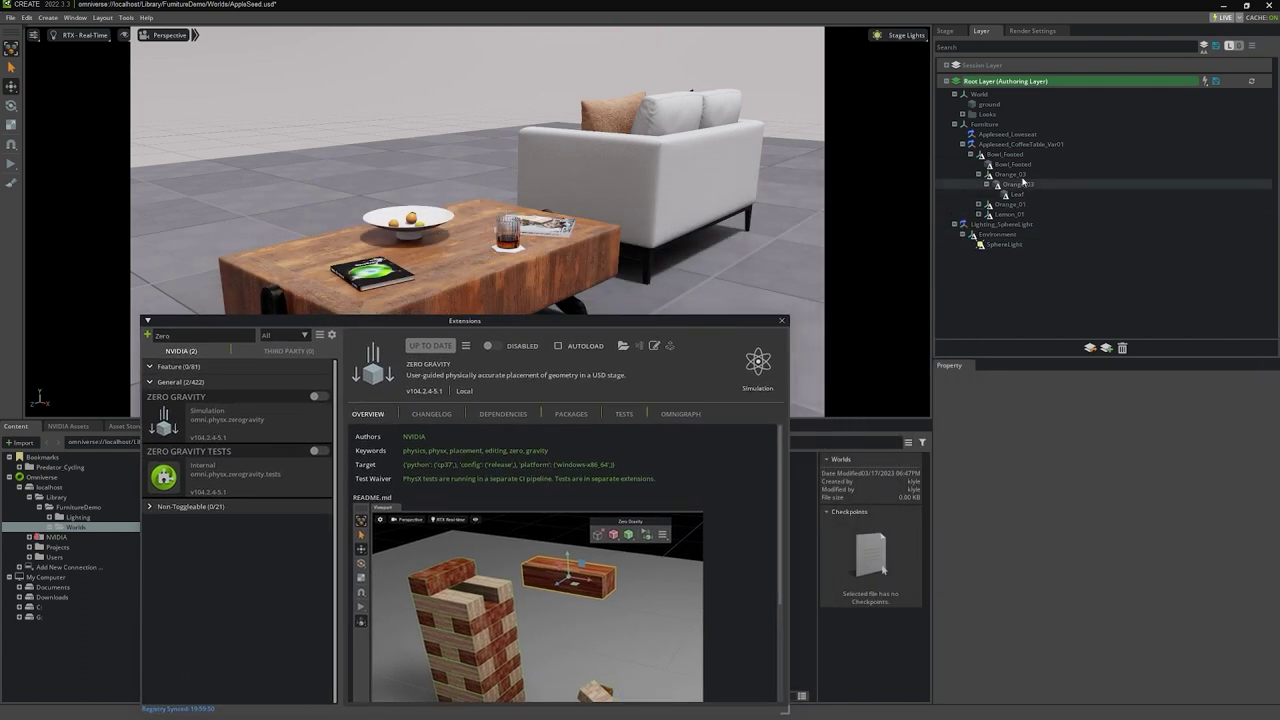